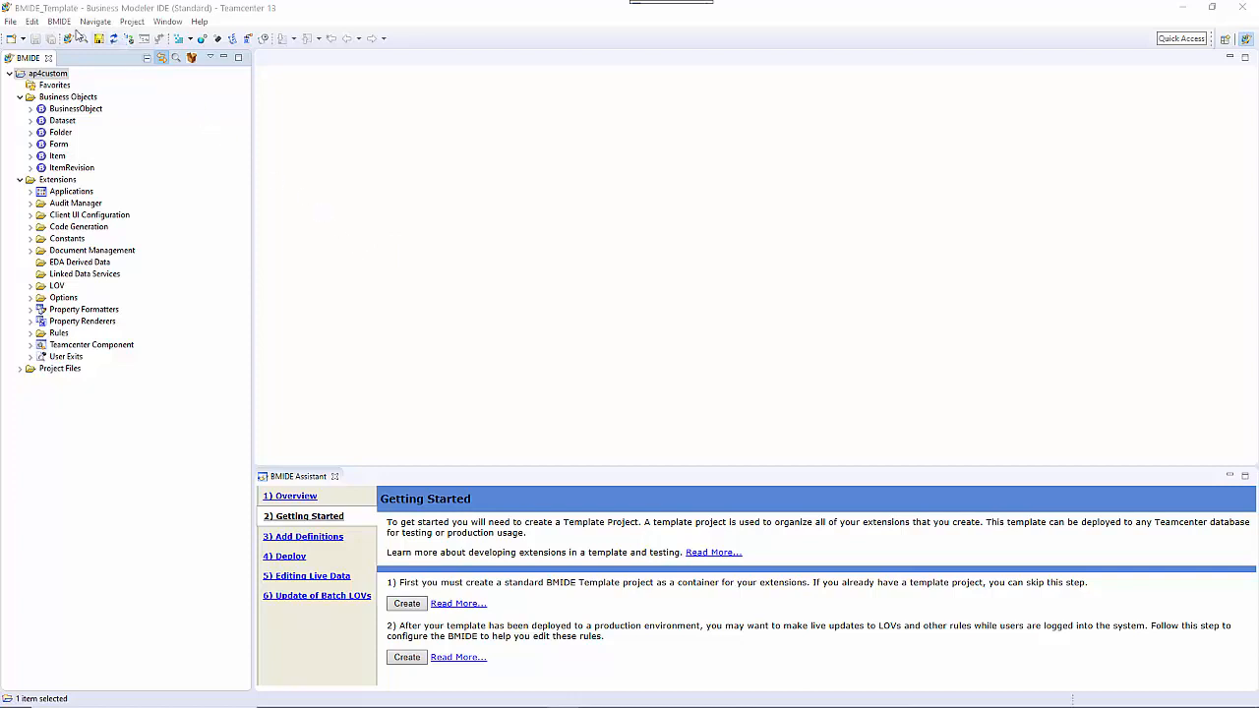
left_click(10, 22)
mouse_move(59, 38)
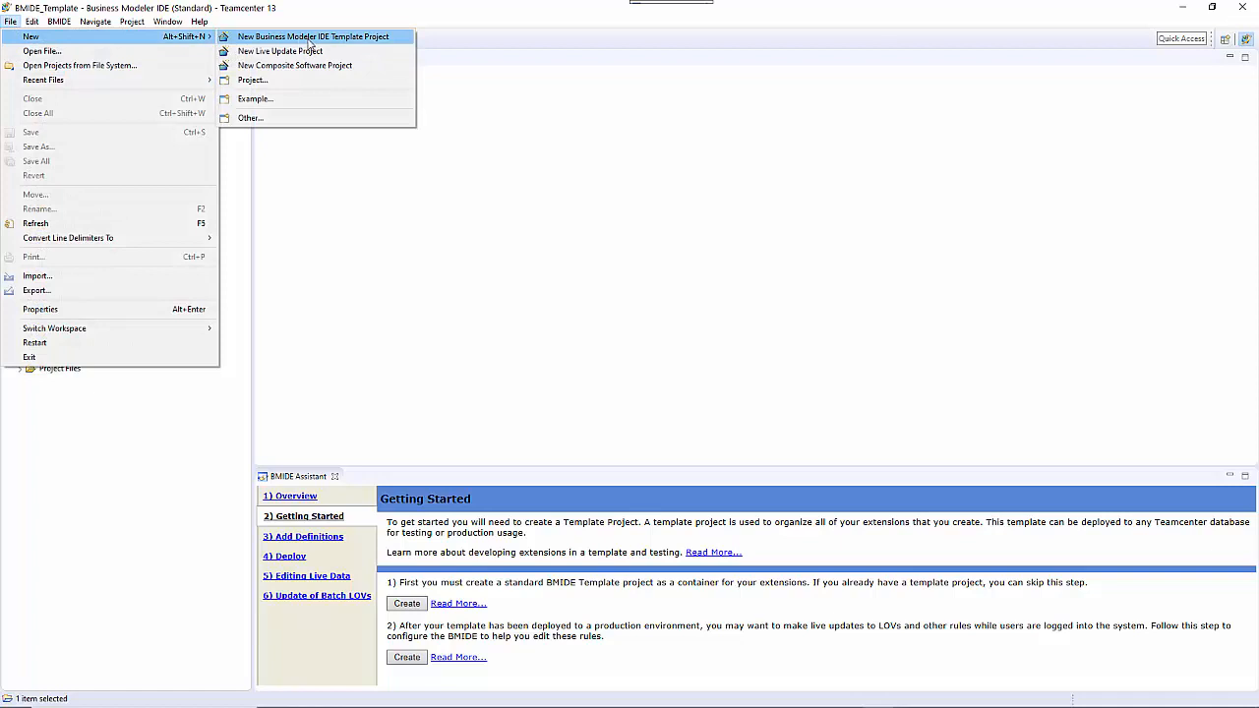
left_click(532, 311)
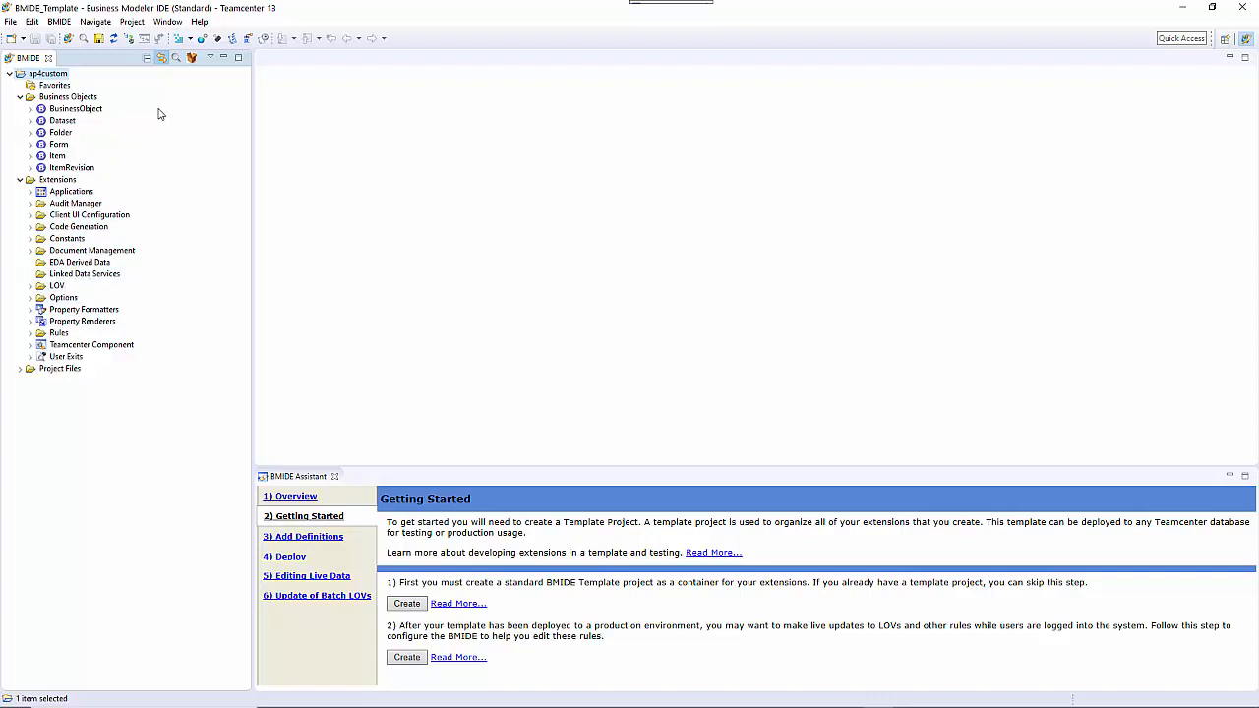
Step: Search the ap4custom project's elements for "item", pick ItemRevision from the matches, and open that business object for editing
left_click(177, 59)
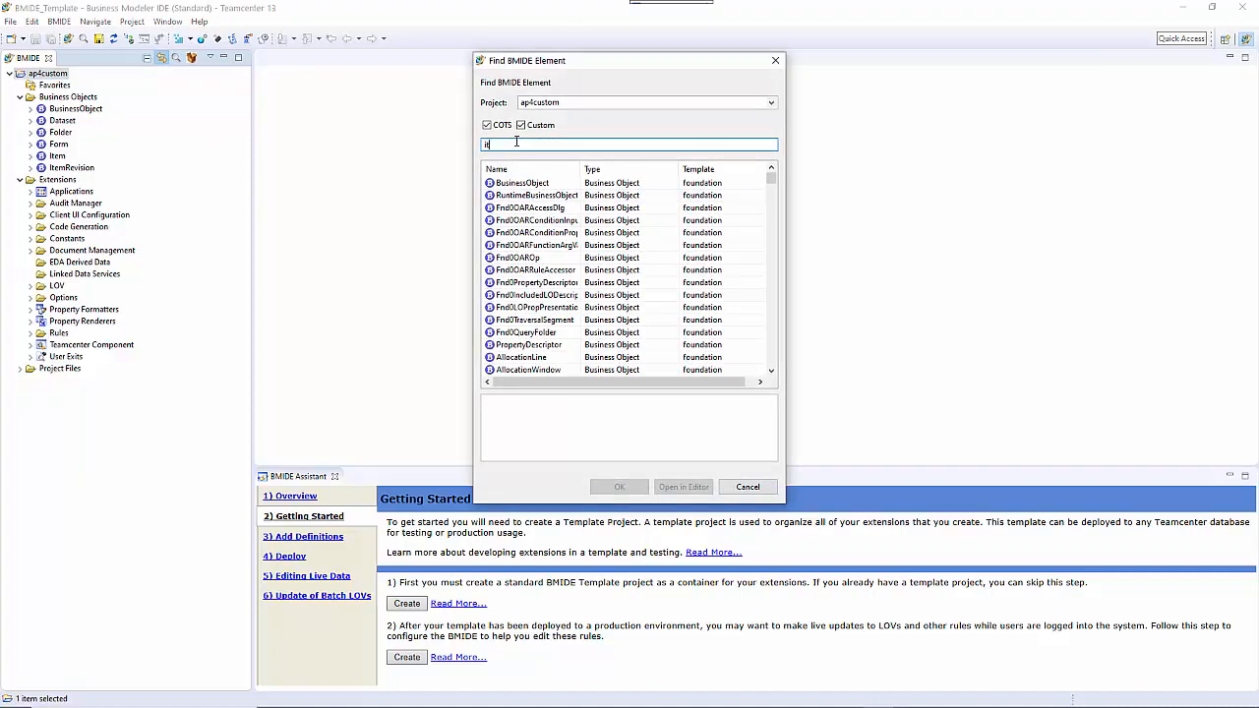
type("item")
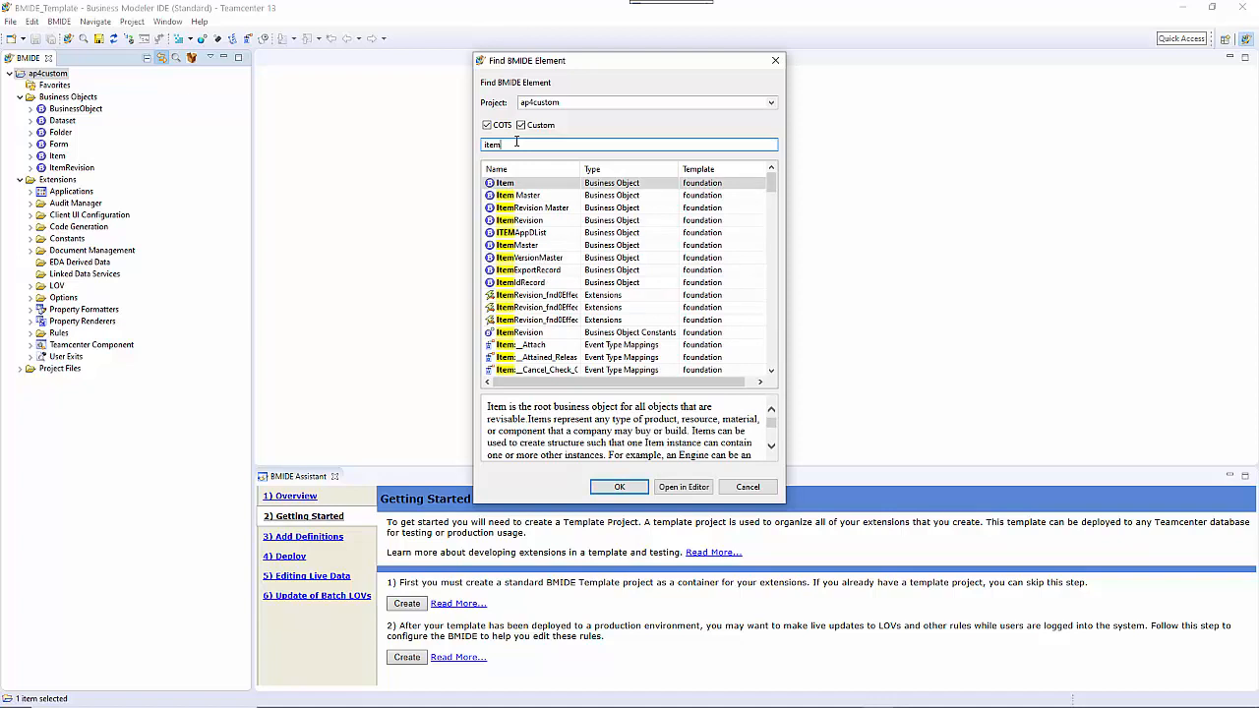
double_click(500, 222)
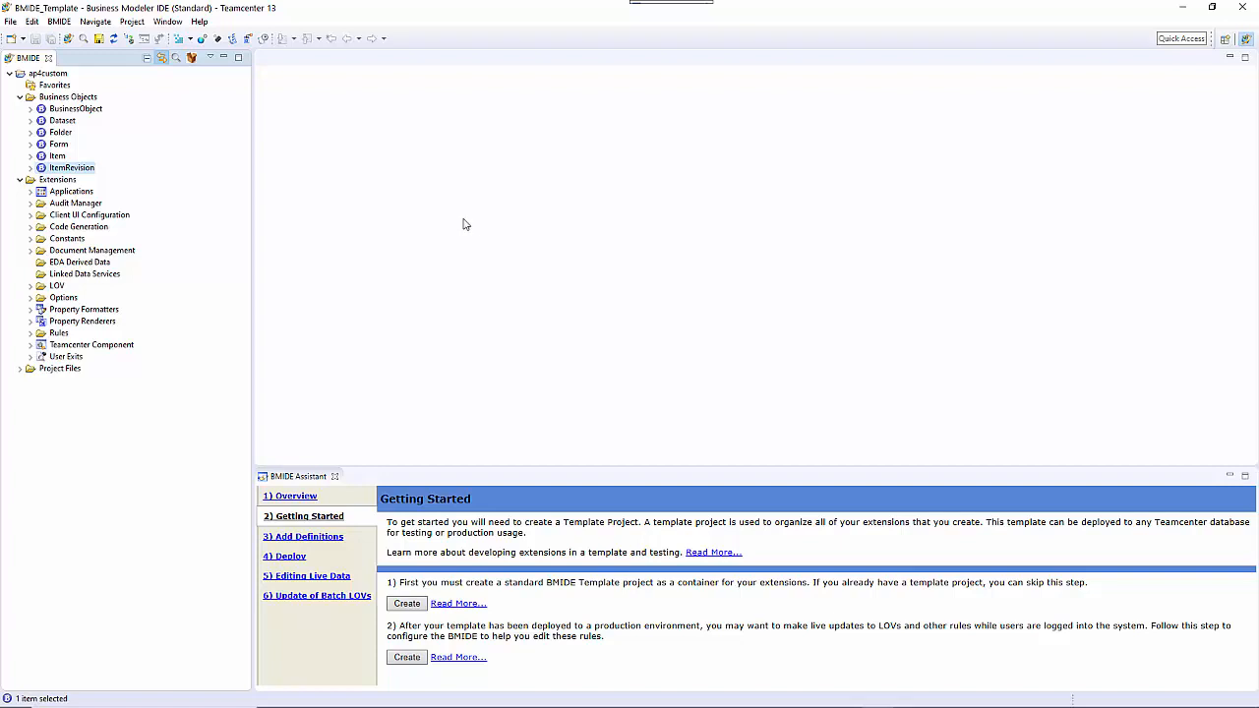
double_click(57, 169)
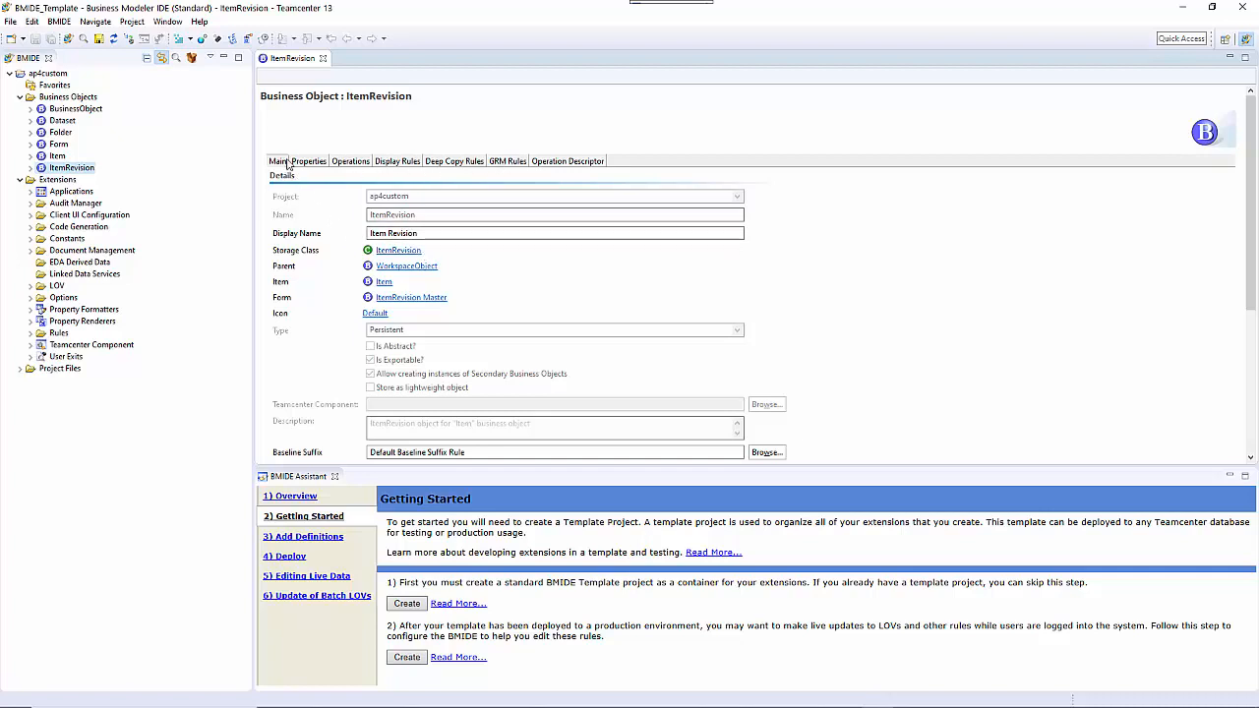
Step: Examine the existing properties of the ItemRevision business object, including their types, storage types and sources
left_click(316, 163)
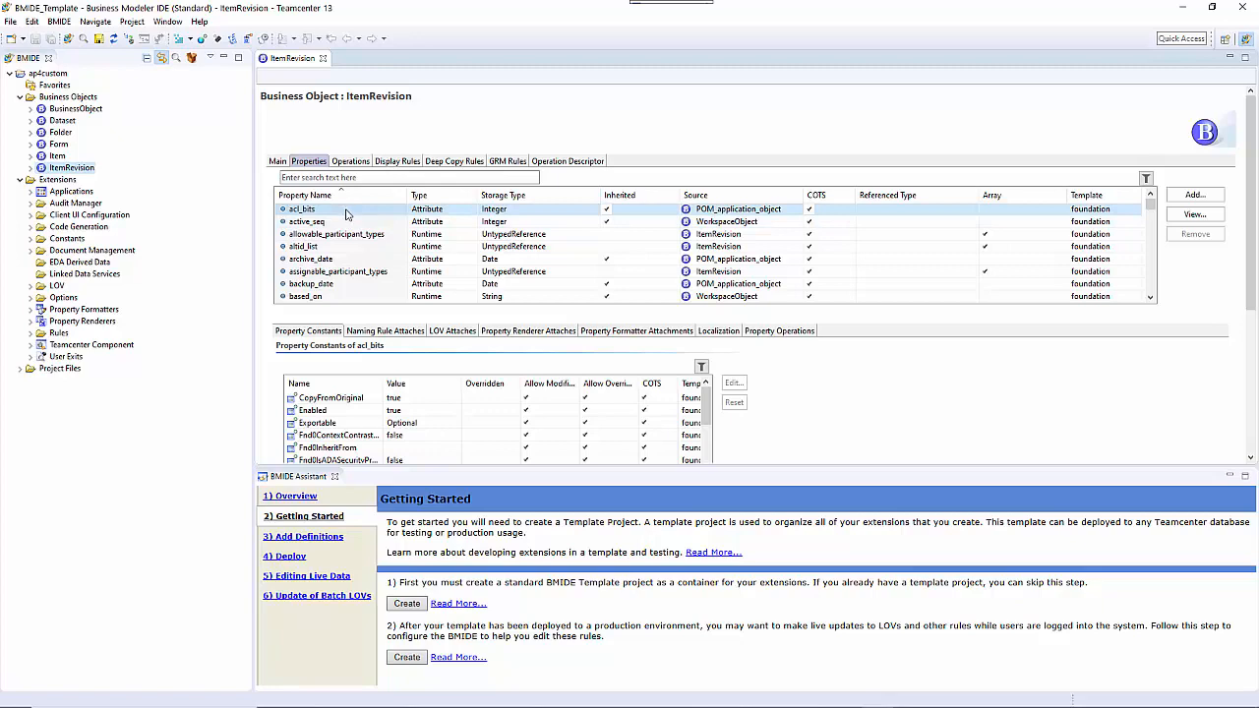
scroll(346, 222, "down", 15)
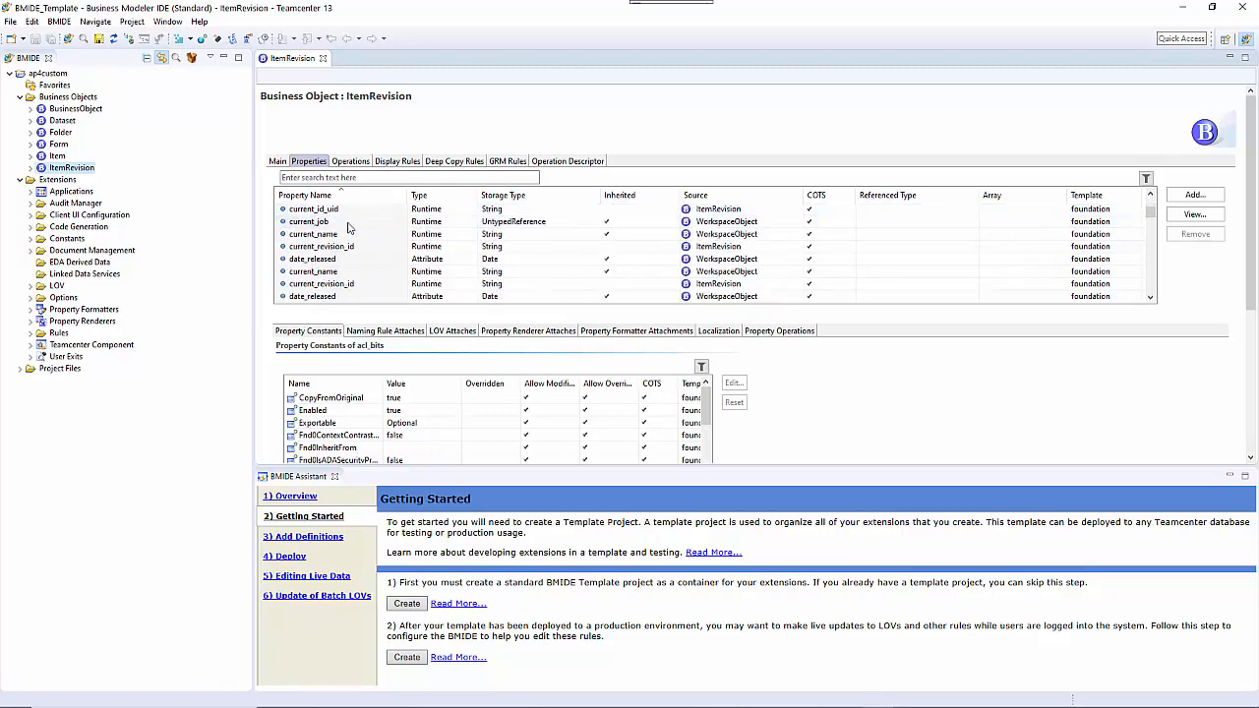
scroll(346, 229, "down", 15)
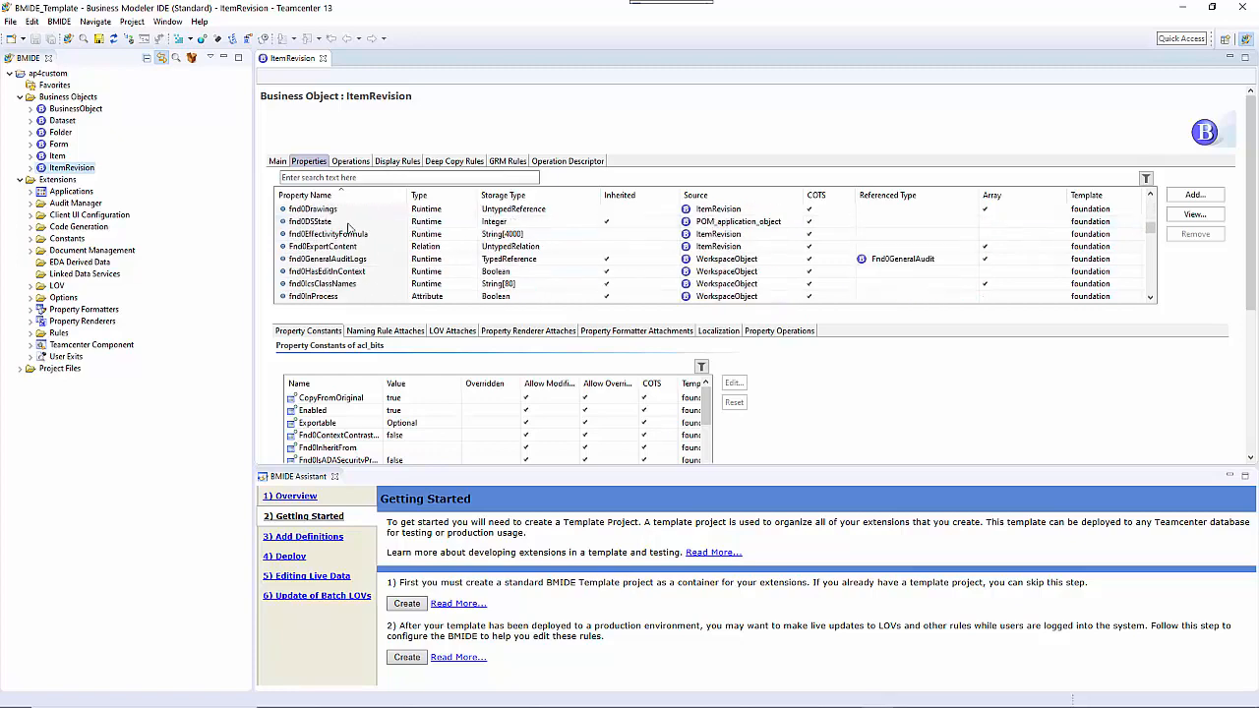
scroll(349, 228, "down", 15)
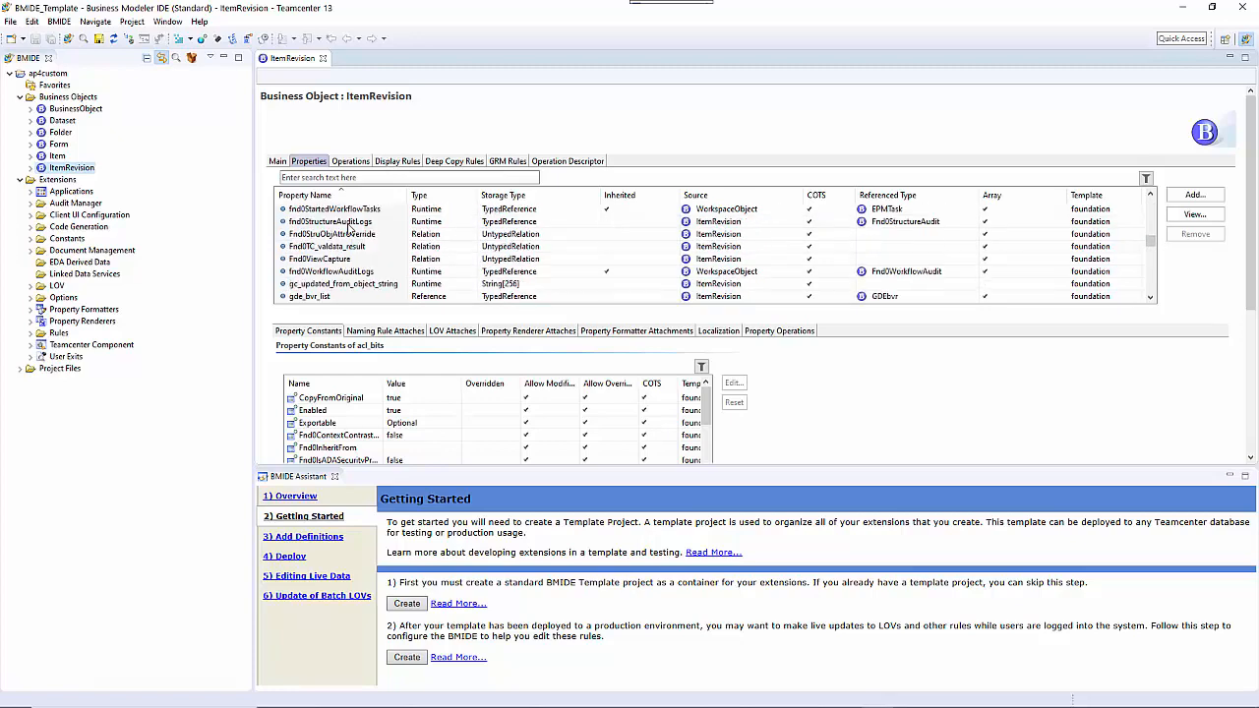
scroll(348, 229, "down", 10)
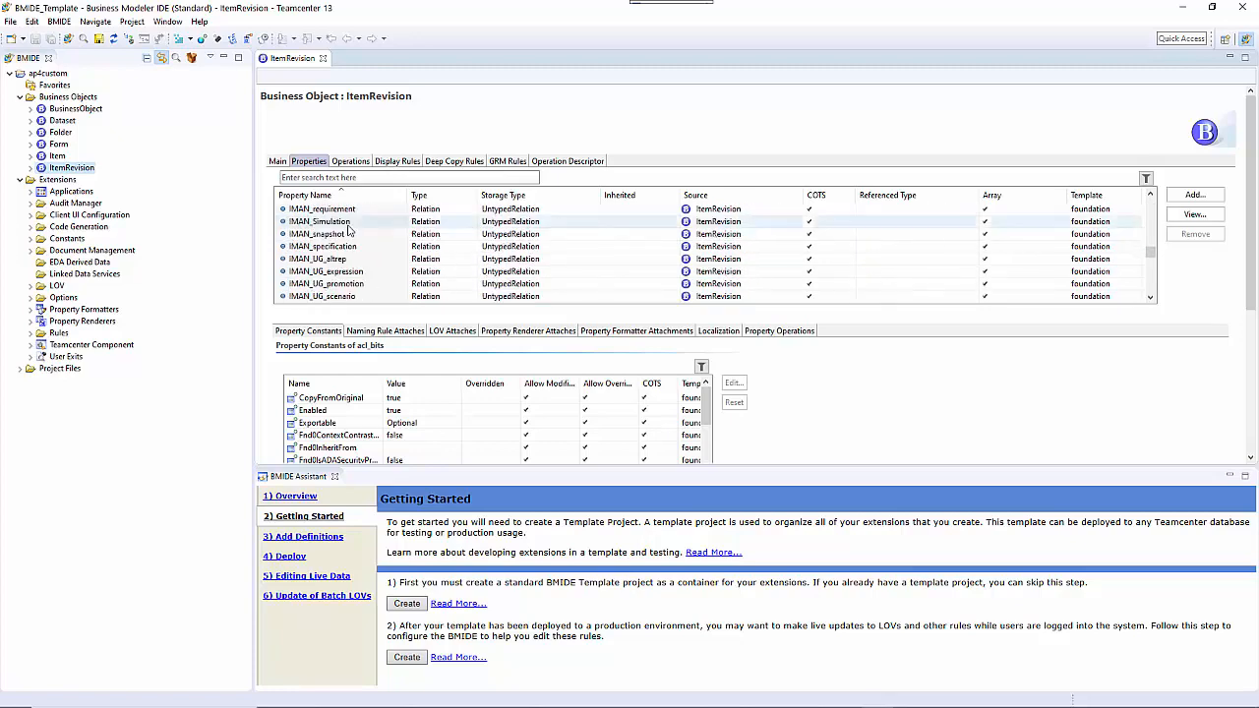
scroll(351, 229, "up", 12)
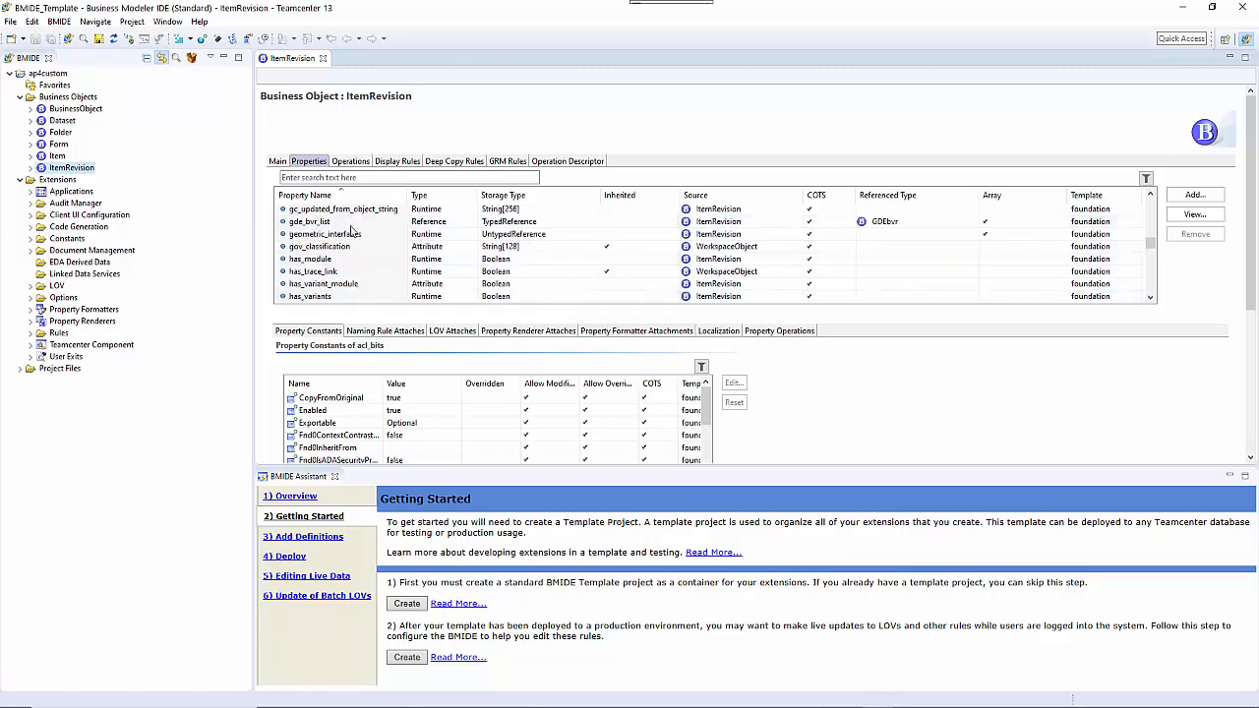
scroll(351, 229, "up", 5)
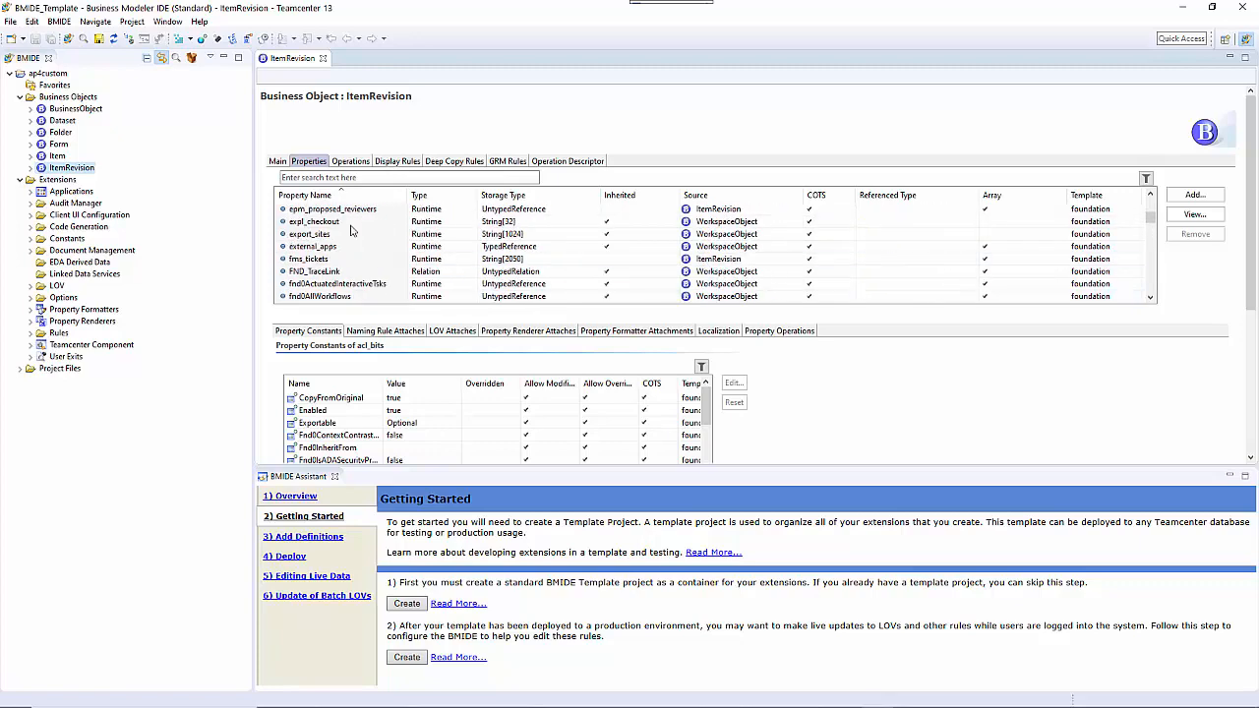
scroll(351, 229, "up", 3)
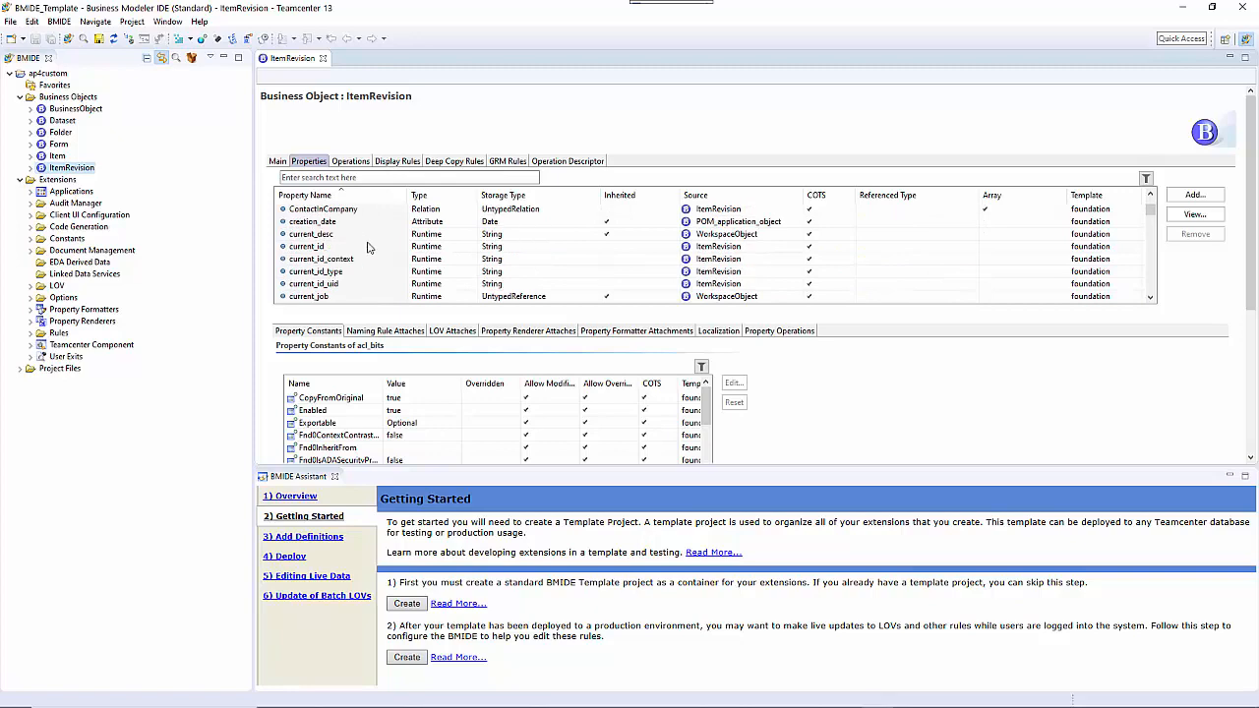
Step: Add a persistent string property named ap4Manufacturer to ItemRevision, with the display name Manufacturer
left_click(1186, 197)
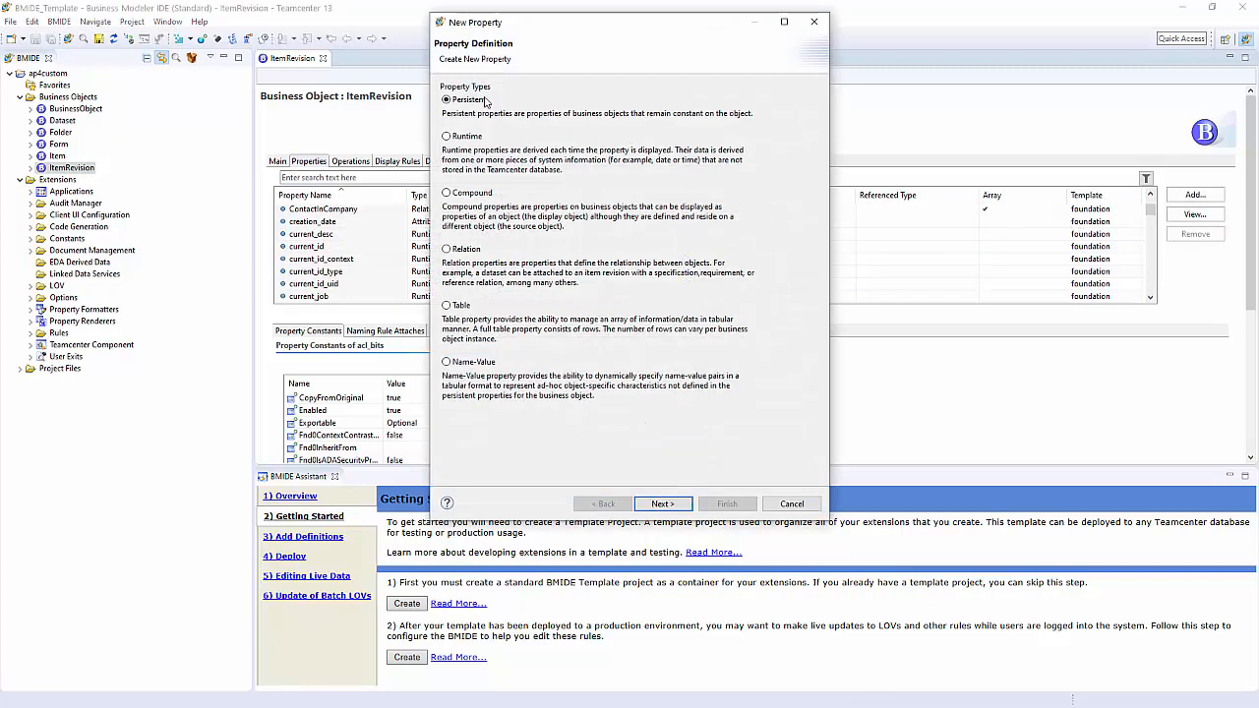
left_click(663, 503)
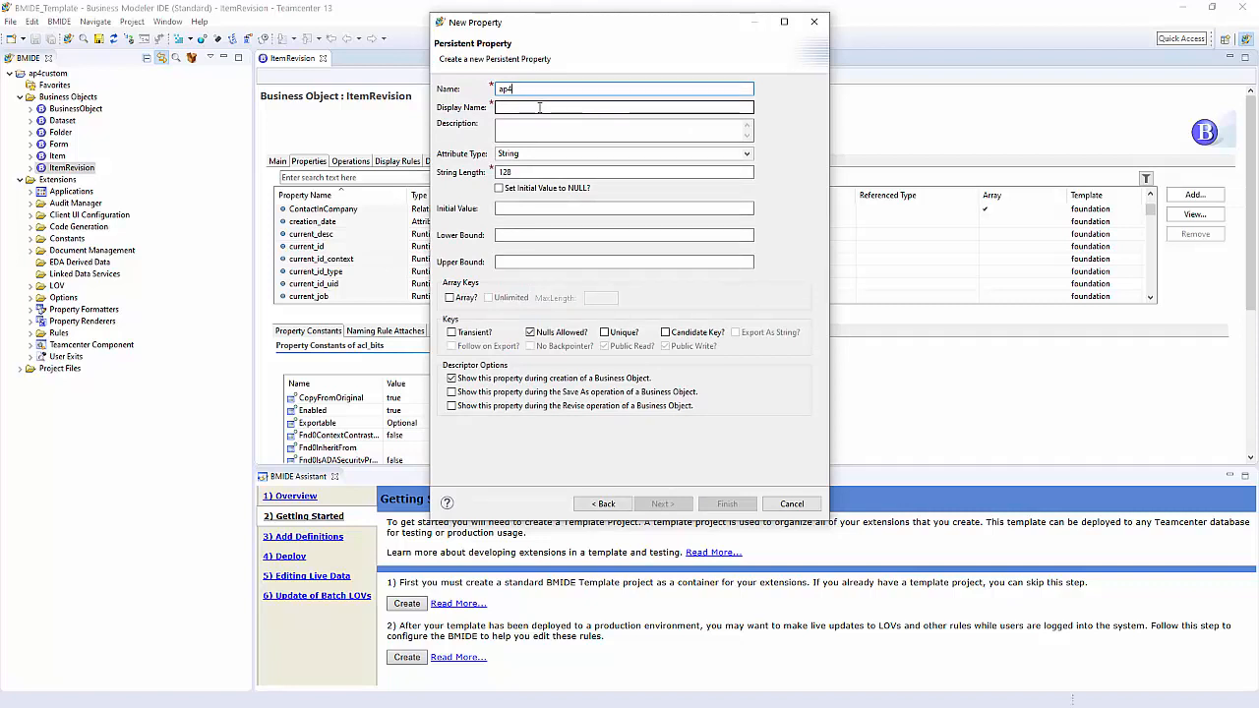
type("Manuf")
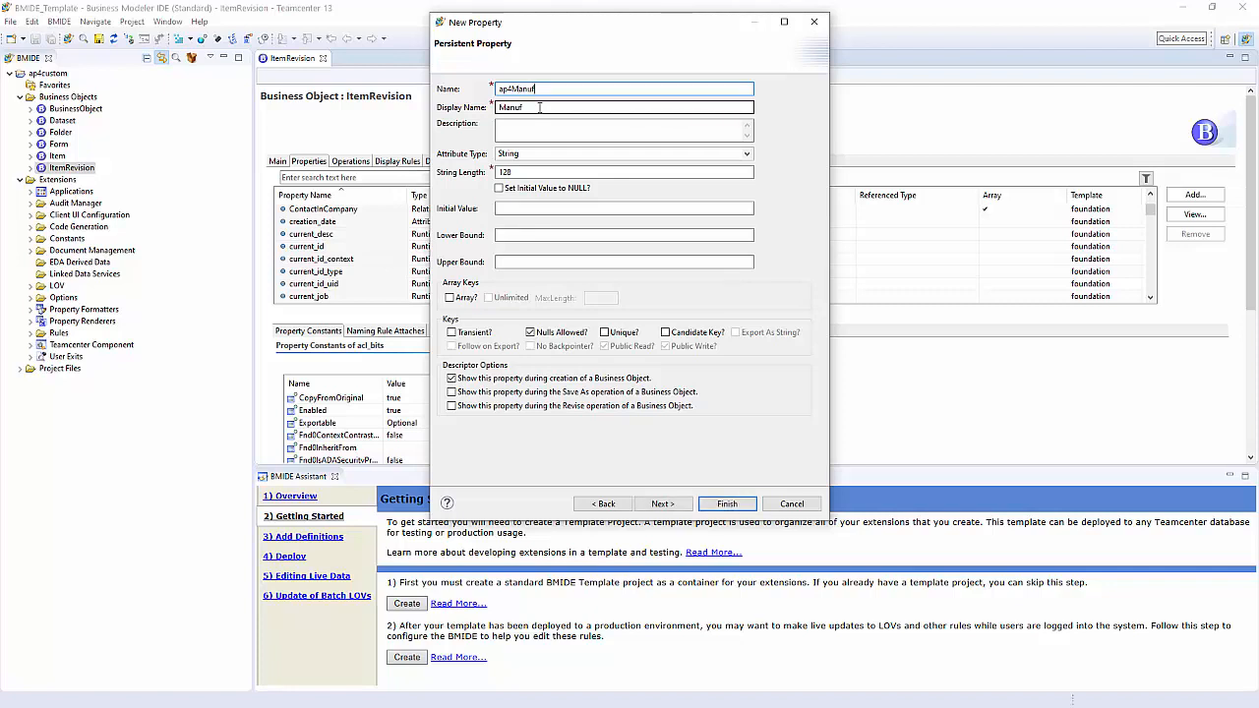
type("acturer")
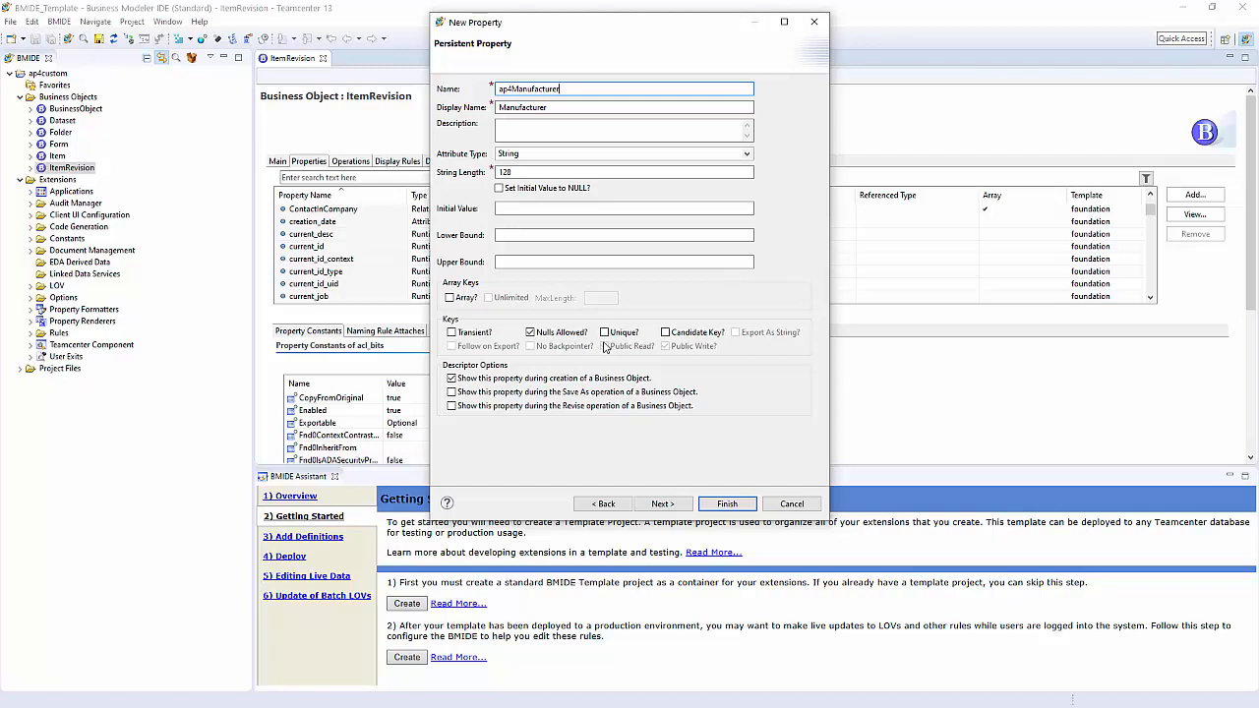
left_click(727, 504)
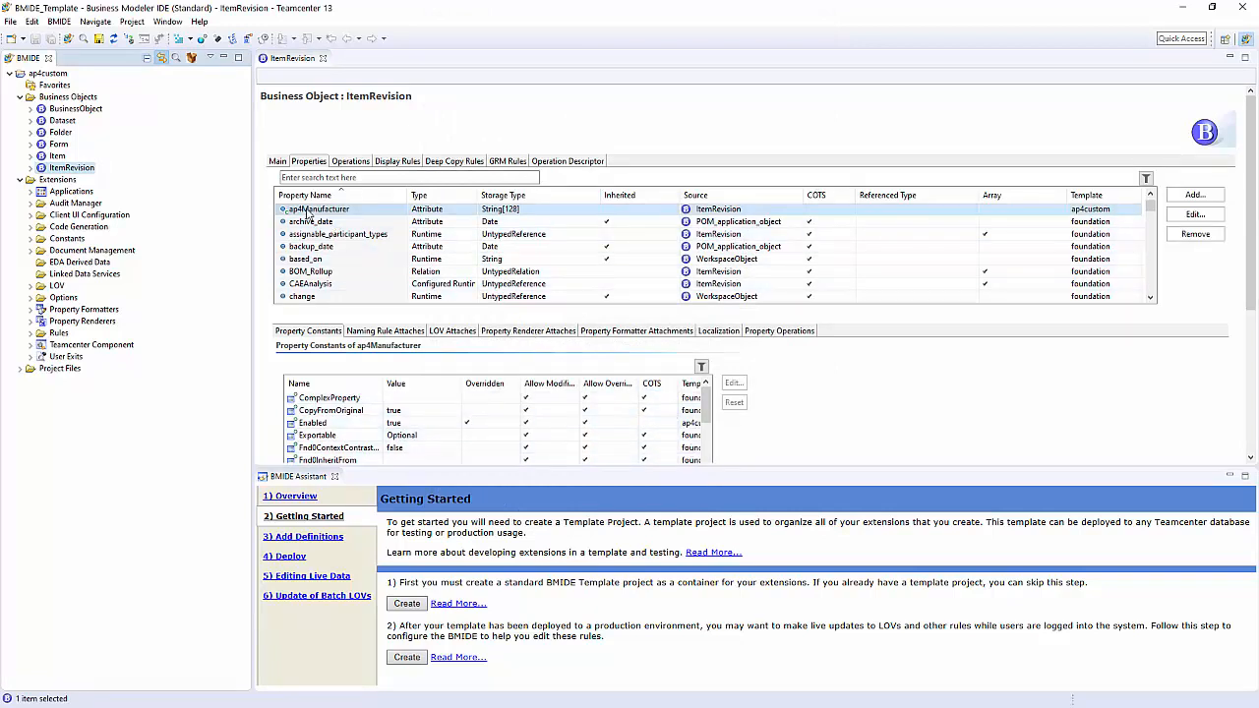
Step: Add a persistent string property named ap4ManPN to ItemRevision, with the display name "Manufaturer Part Name"
left_click(1191, 195)
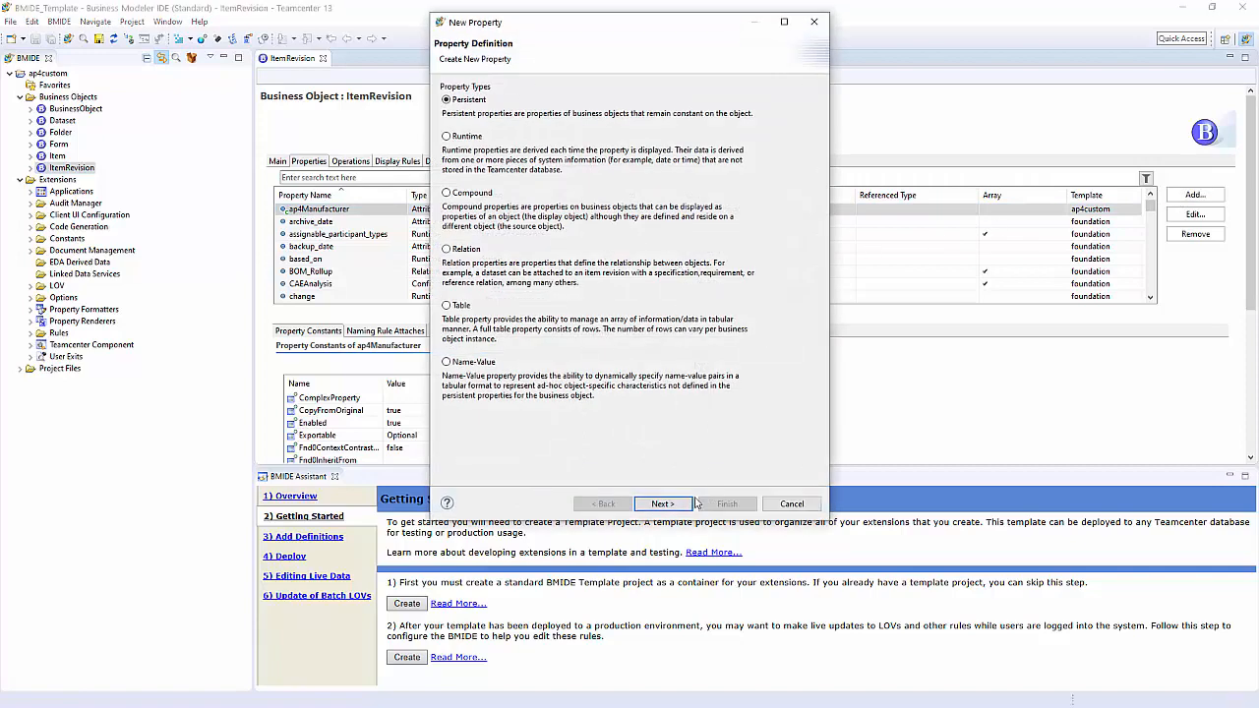
left_click(693, 504)
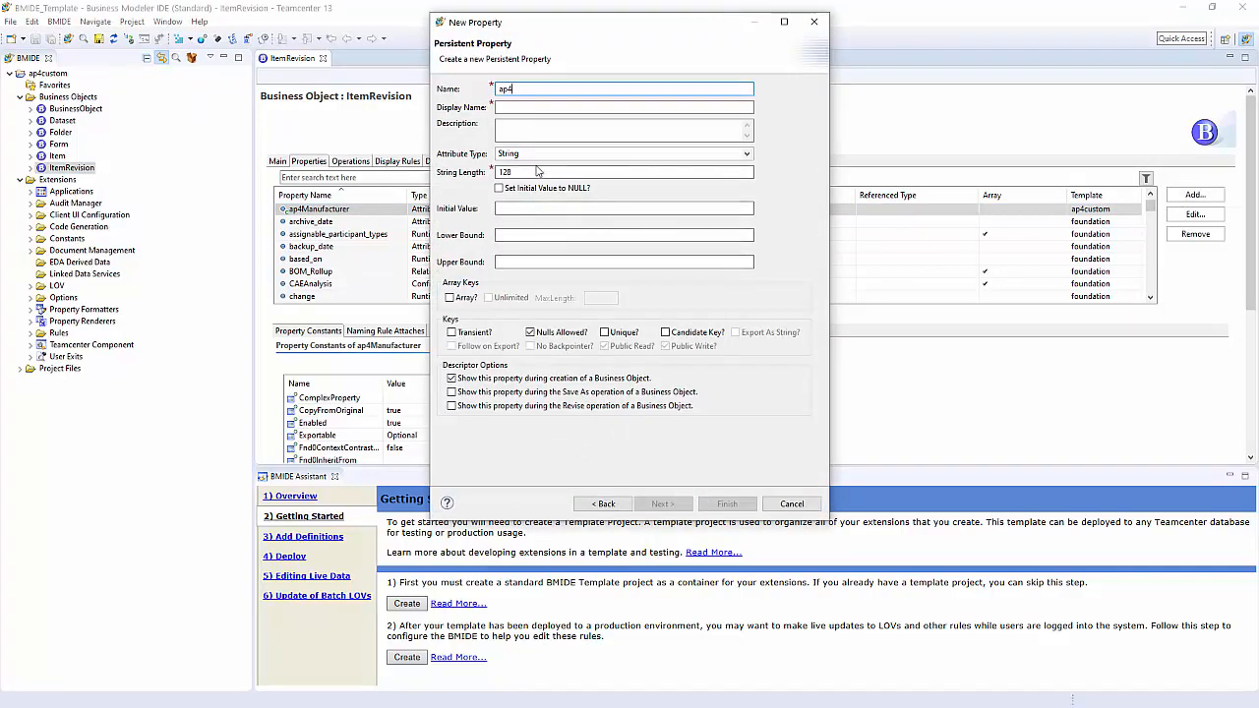
type("ManPN")
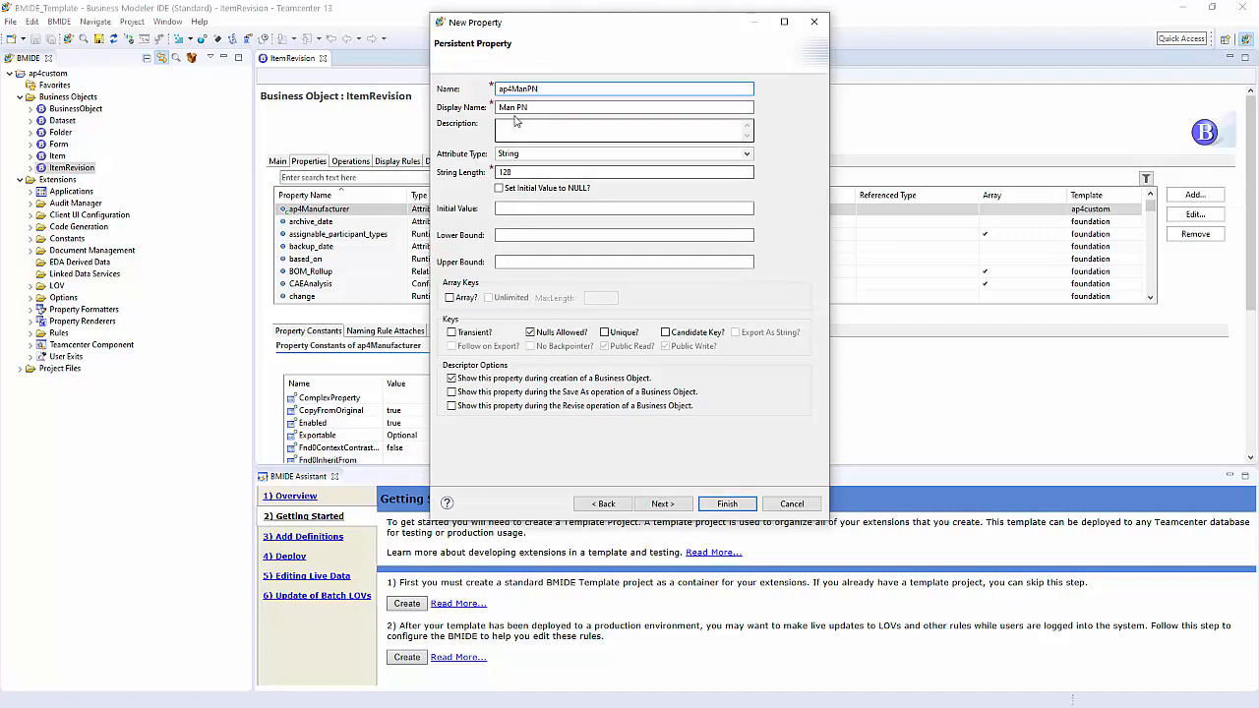
key("Tab")
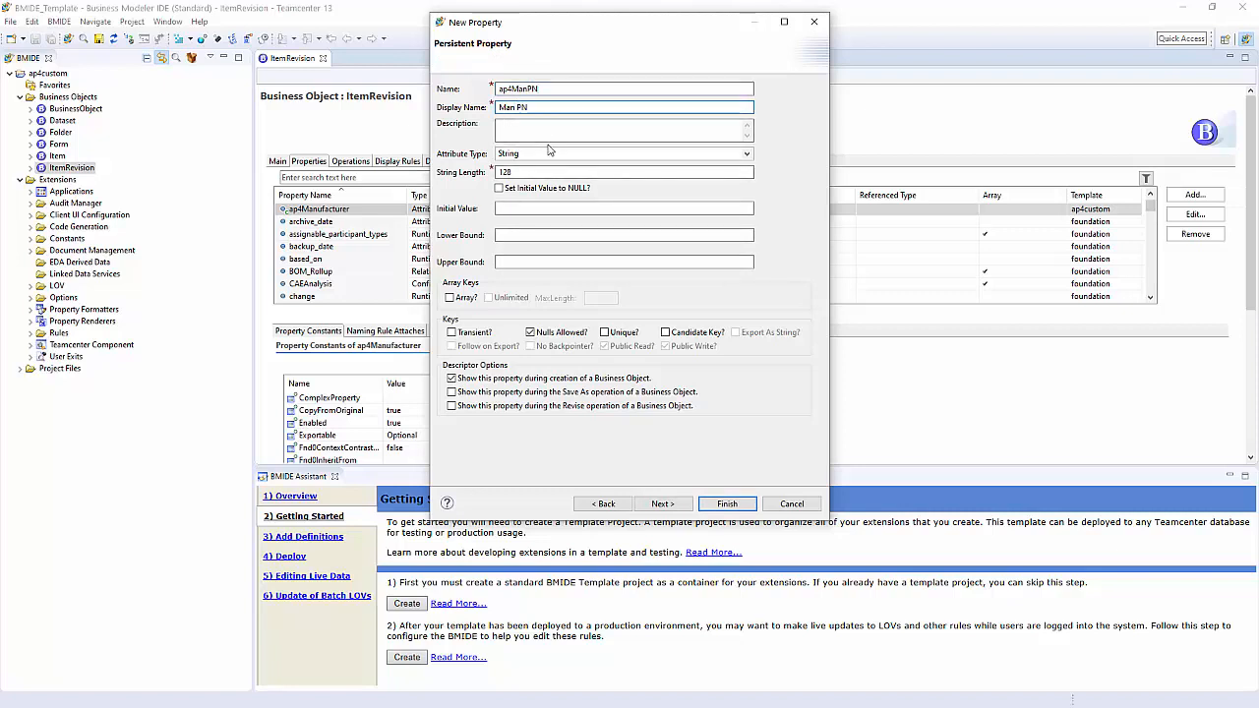
type("facturer")
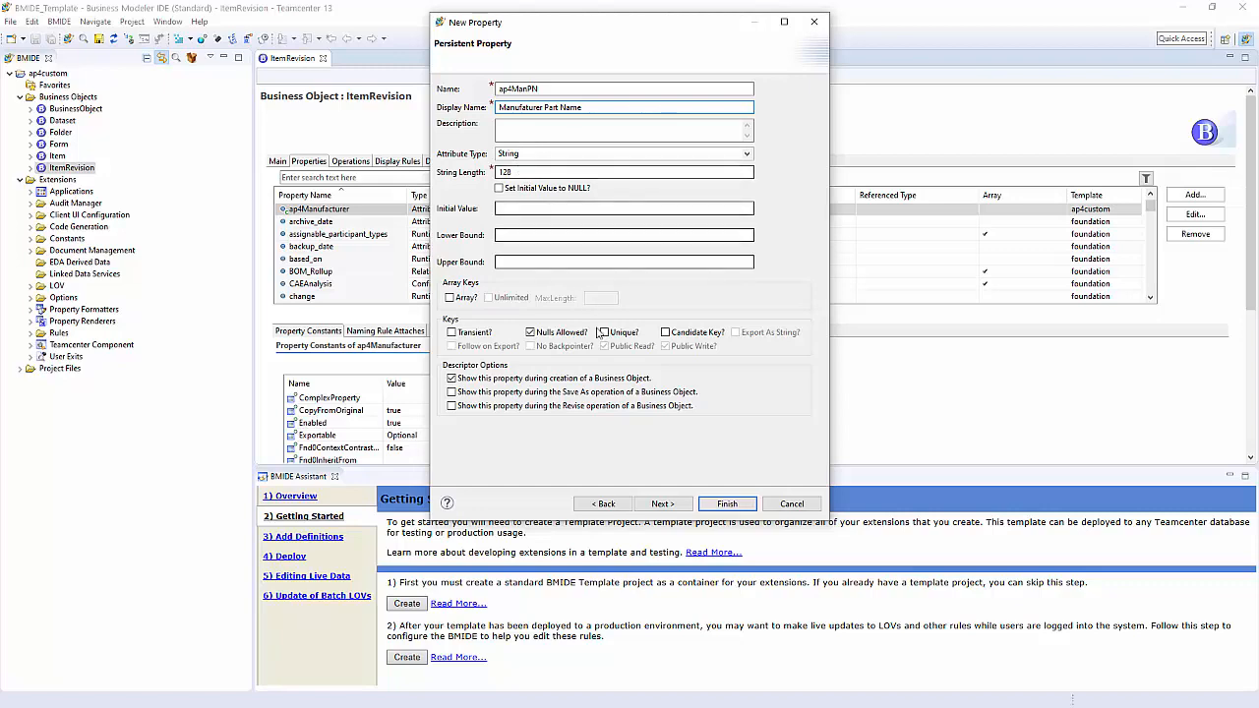
left_click(727, 504)
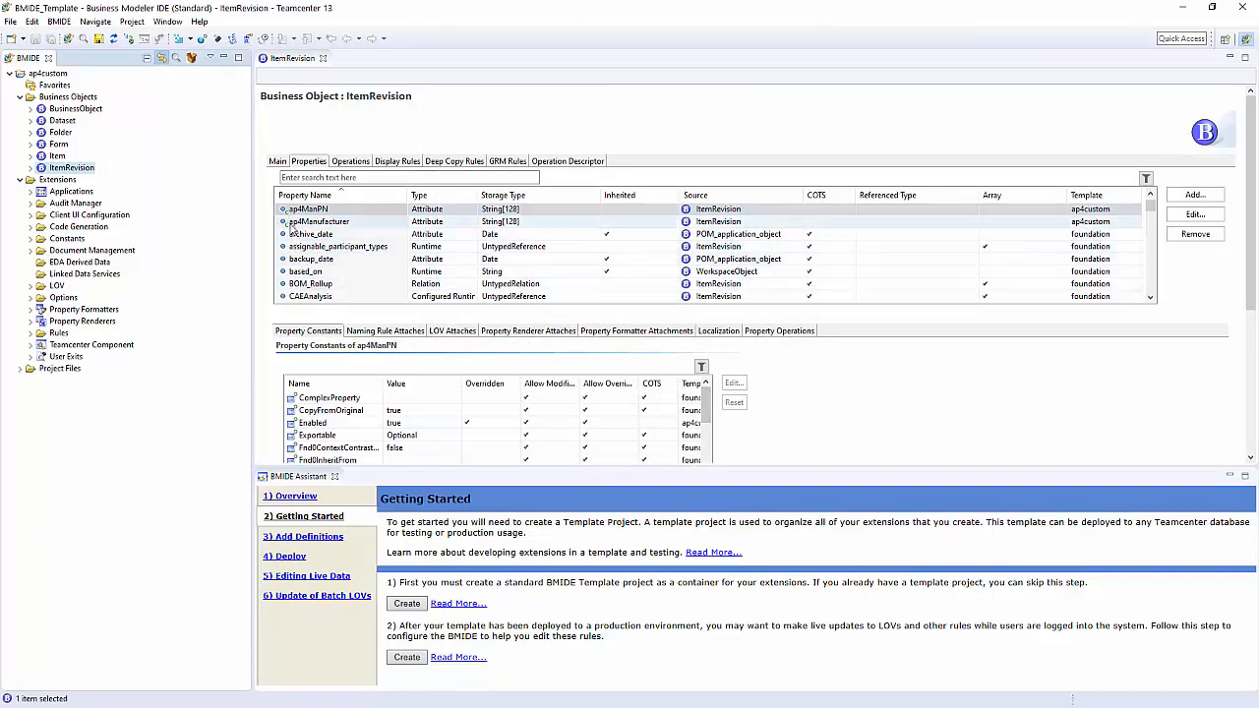
Step: Review which ItemRevision properties the operation descriptor includes for the create, save-as and revise operations
left_click(534, 177)
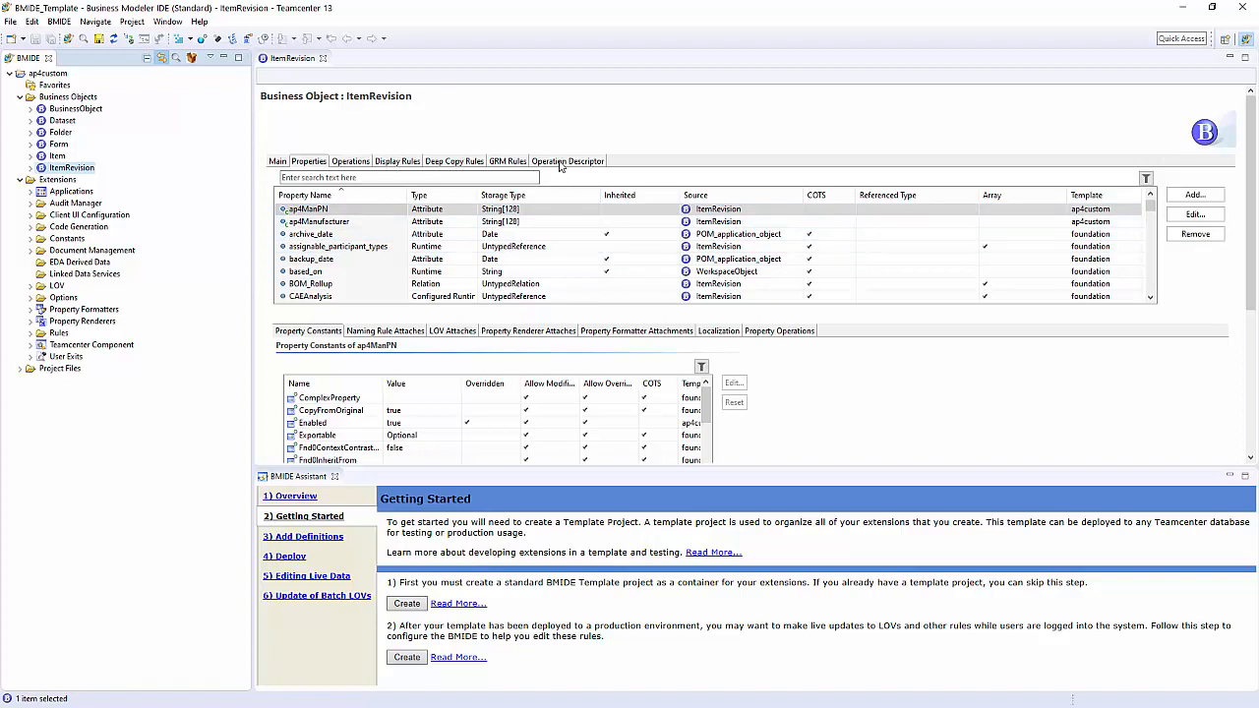
left_click(560, 163)
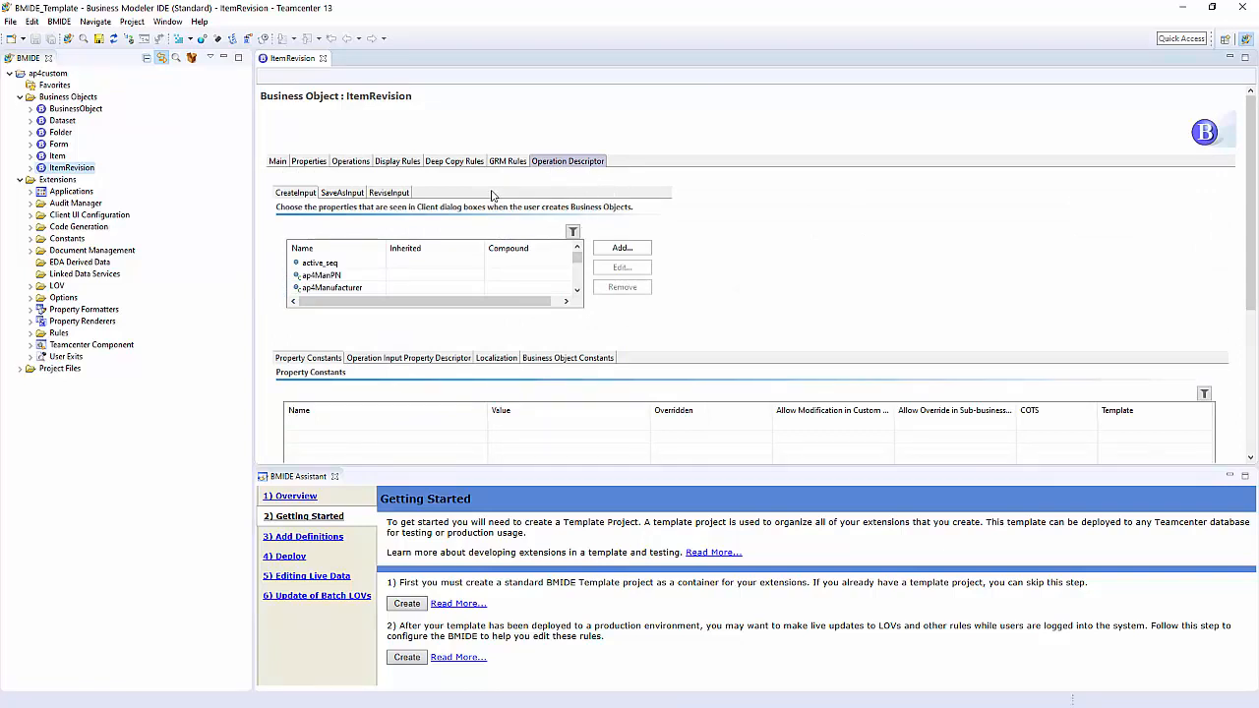
left_click(345, 196)
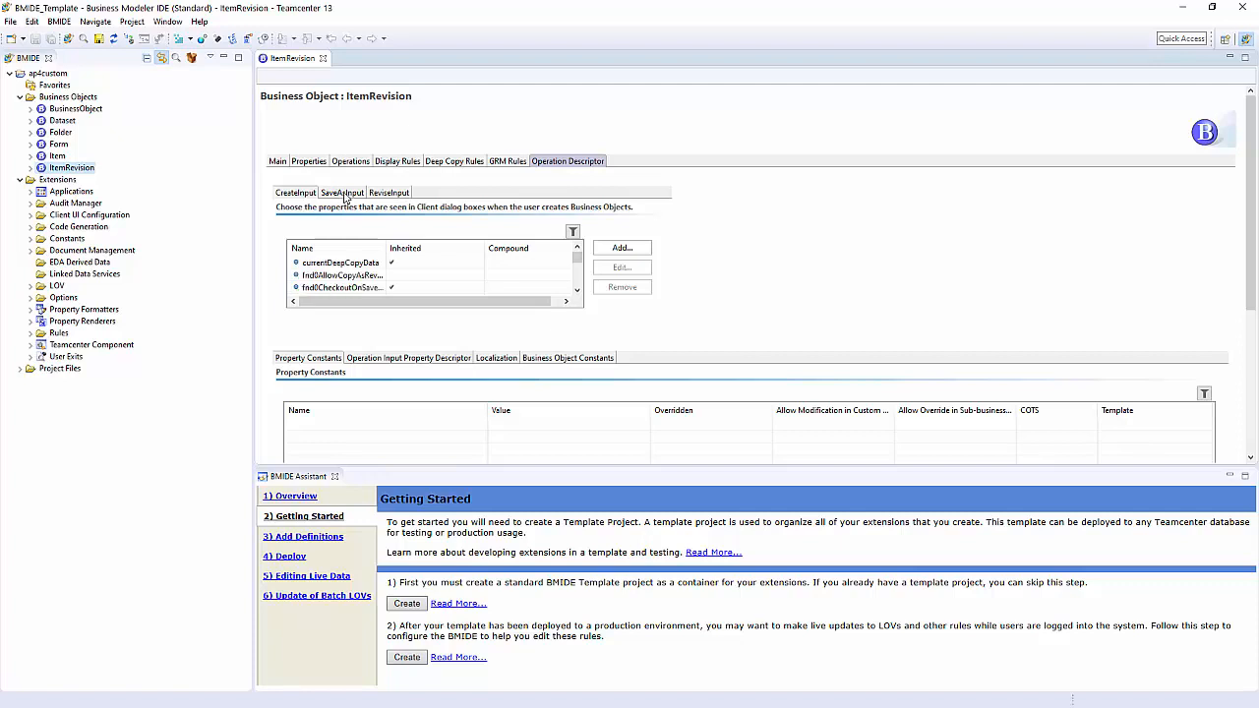
left_click(389, 194)
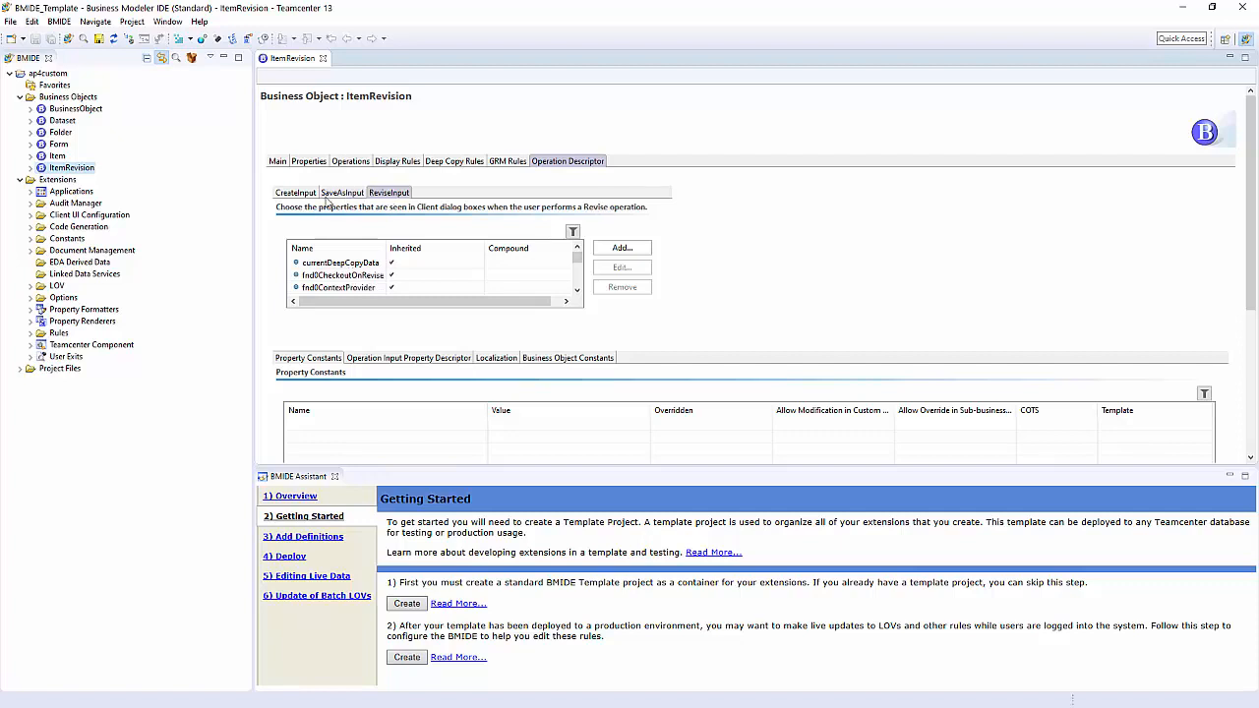
left_click(301, 194)
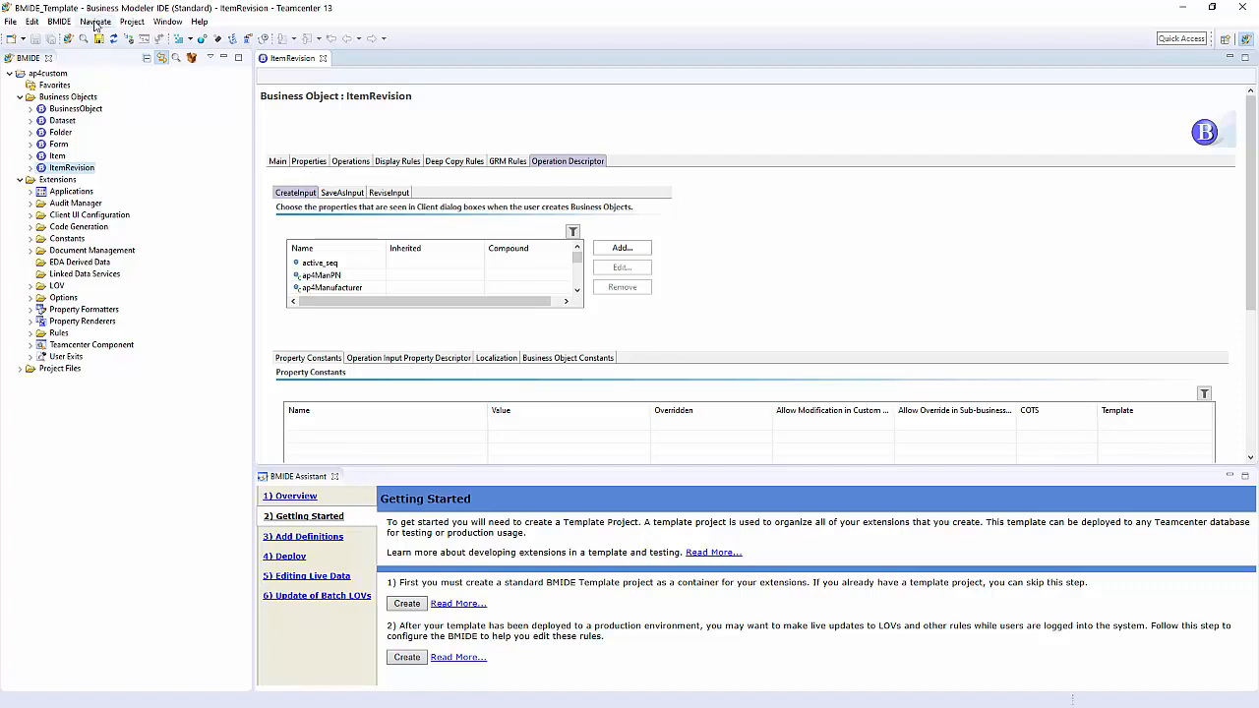
Step: Save the data model of the ap4custom project
left_click(60, 22)
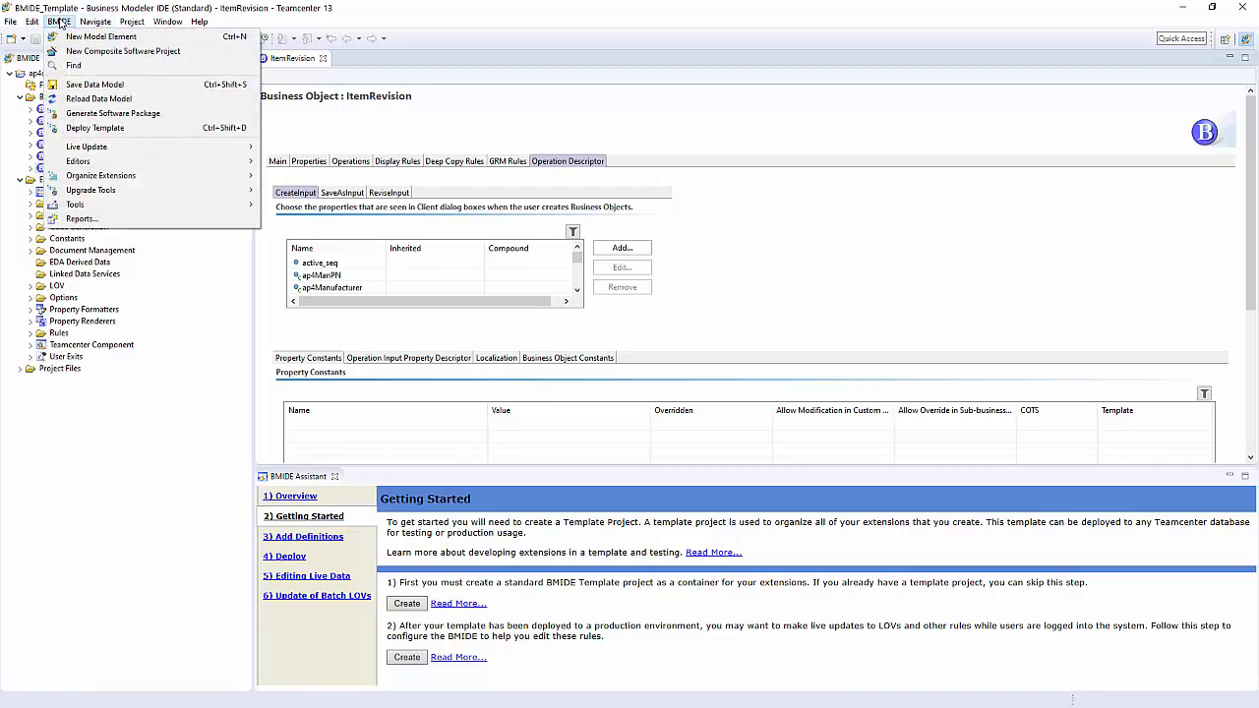
left_click(90, 84)
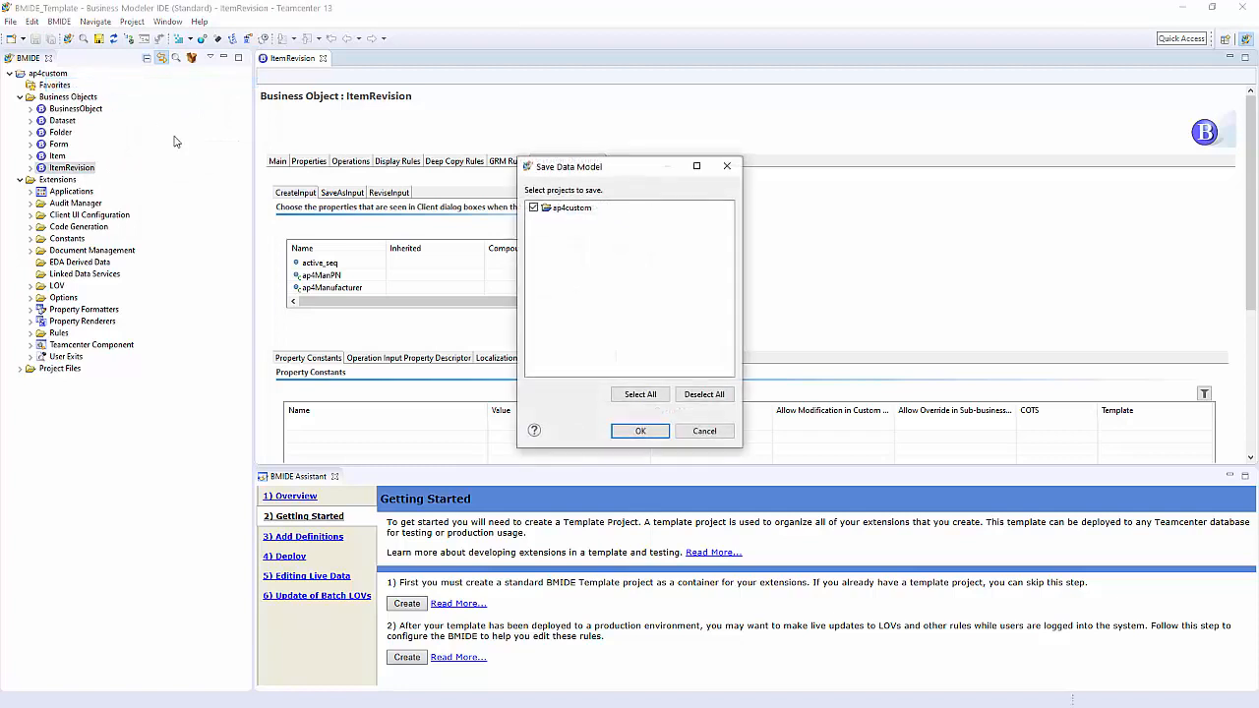
left_click(641, 431)
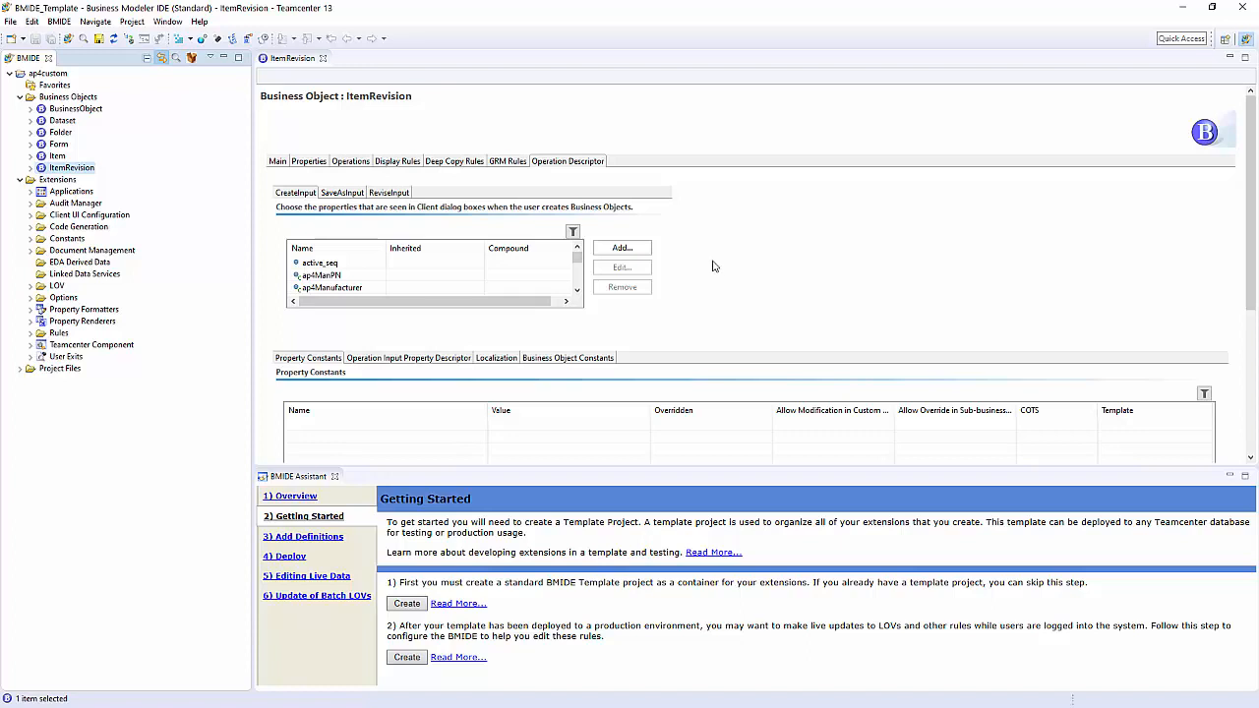
Step: Start a new Classic LOV named AP4Manu in the ap4custom project, with the description Manufacturer
left_click(31, 286)
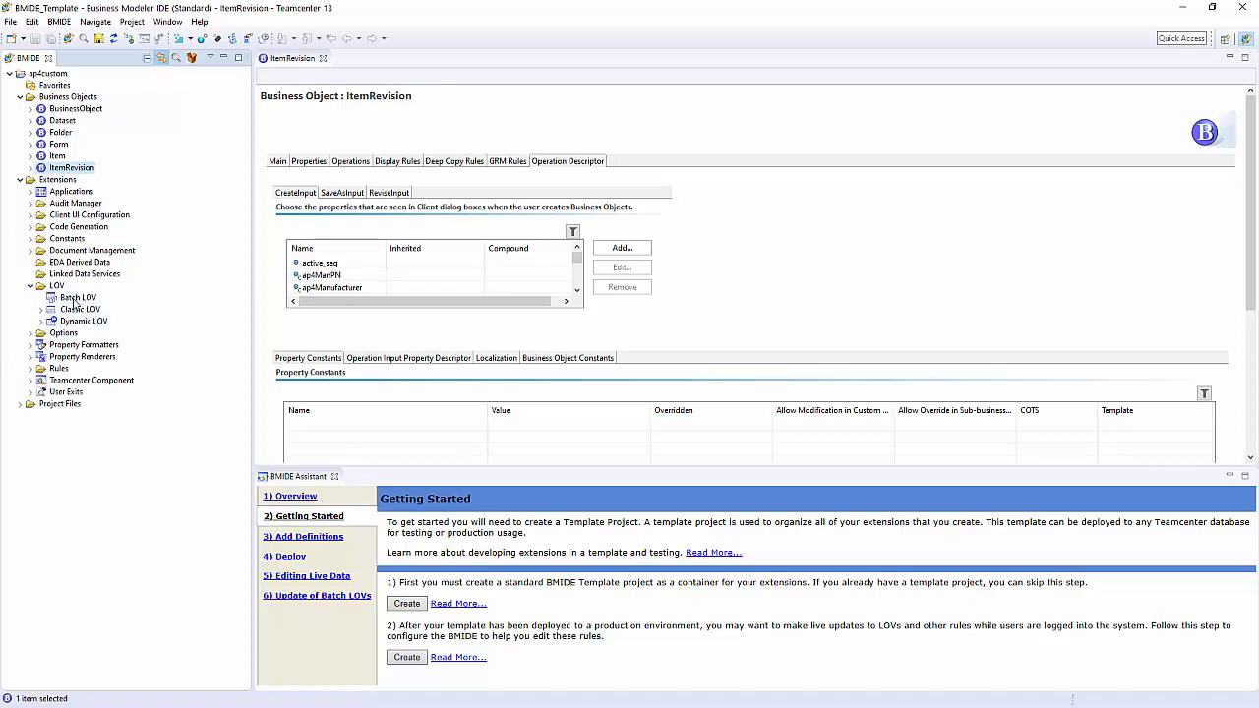
right_click(57, 286)
left_click(99, 297)
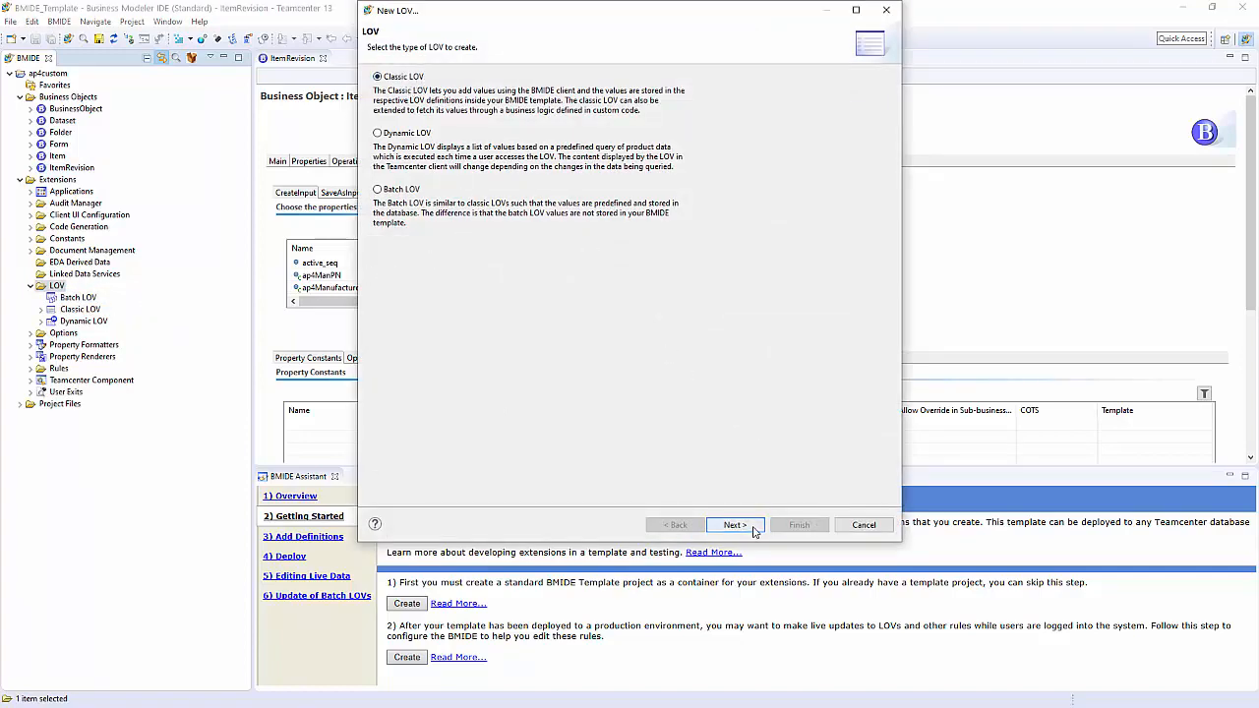
left_click(735, 524)
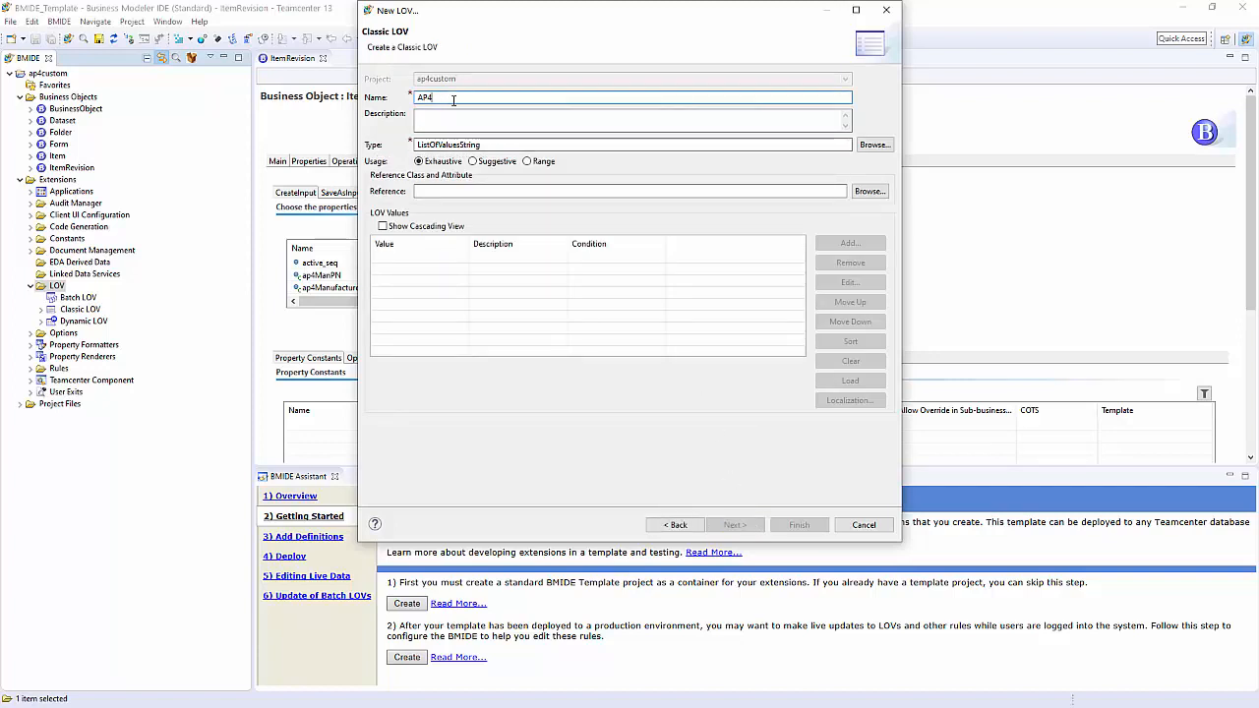
type("Manu")
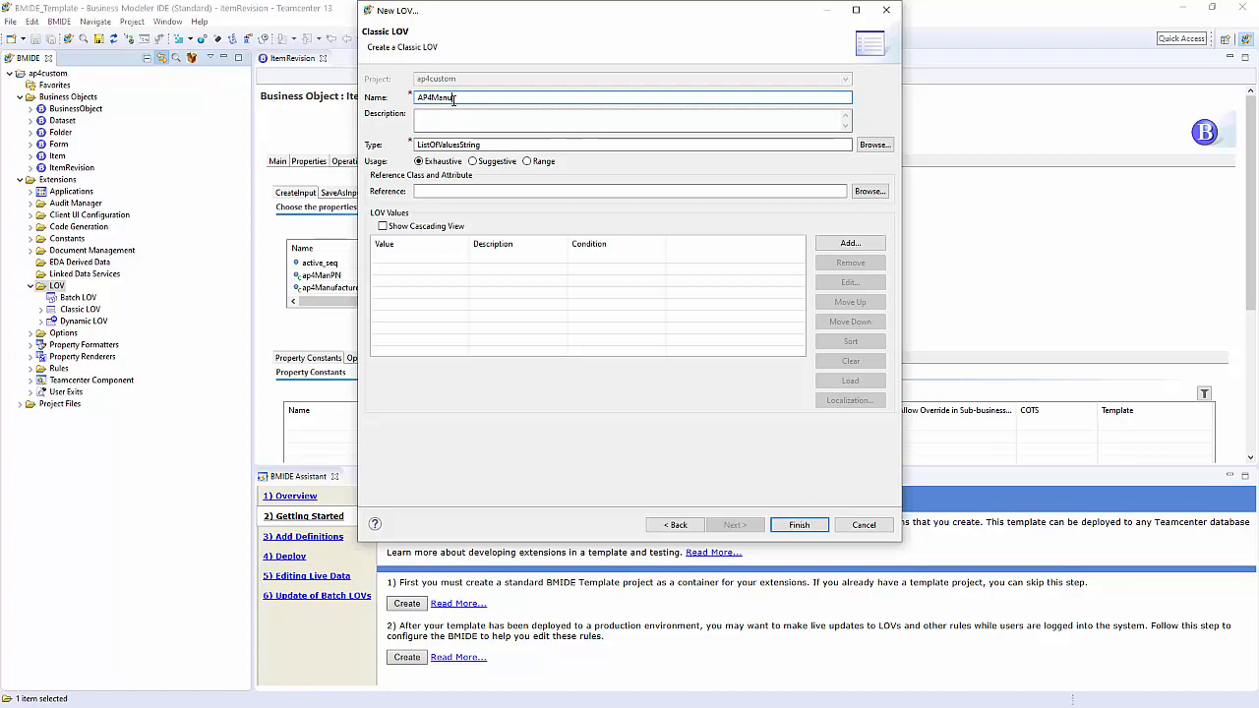
left_click(459, 117)
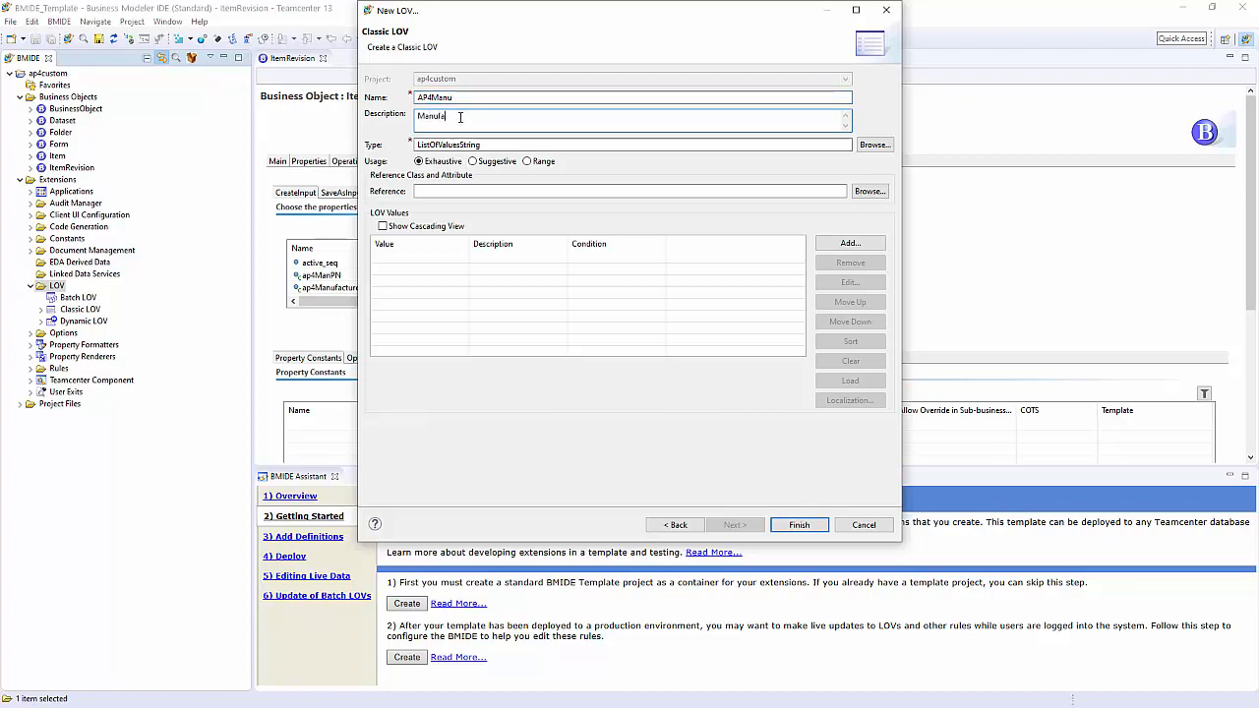
type("Manufacturer")
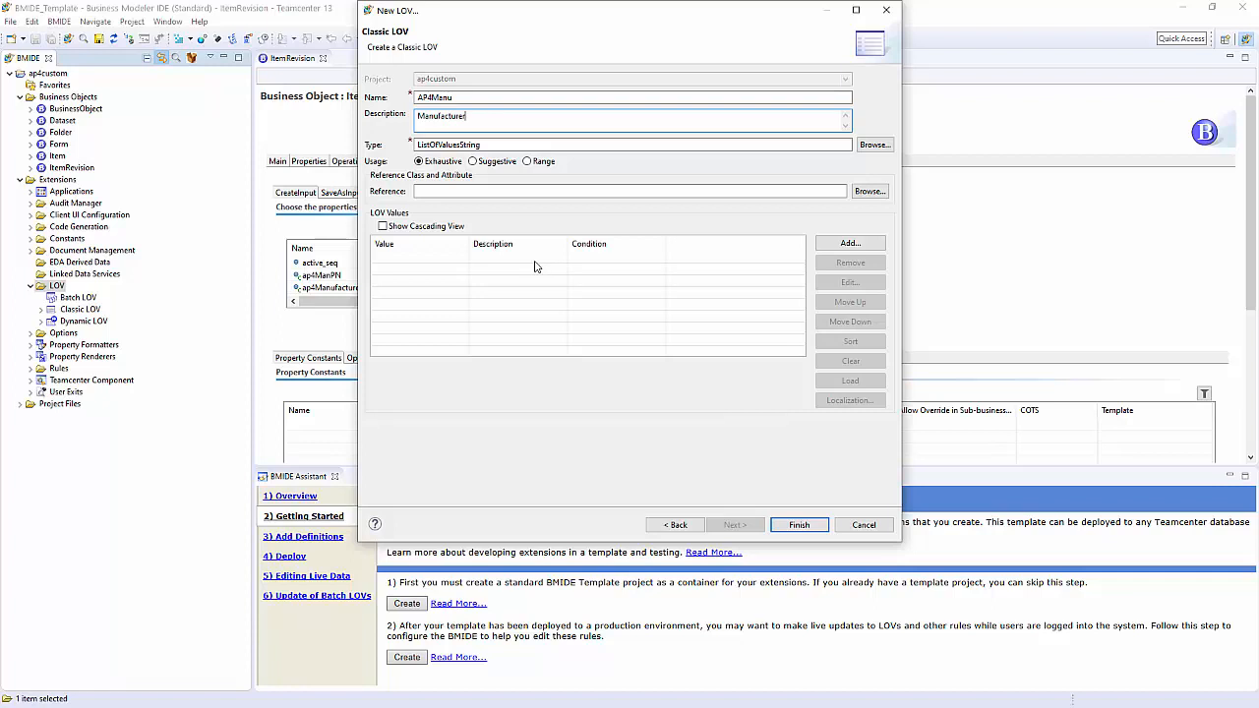
Step: Add the values Festo and Blacks to the AP4Manu list and finish creating it
left_click(850, 243)
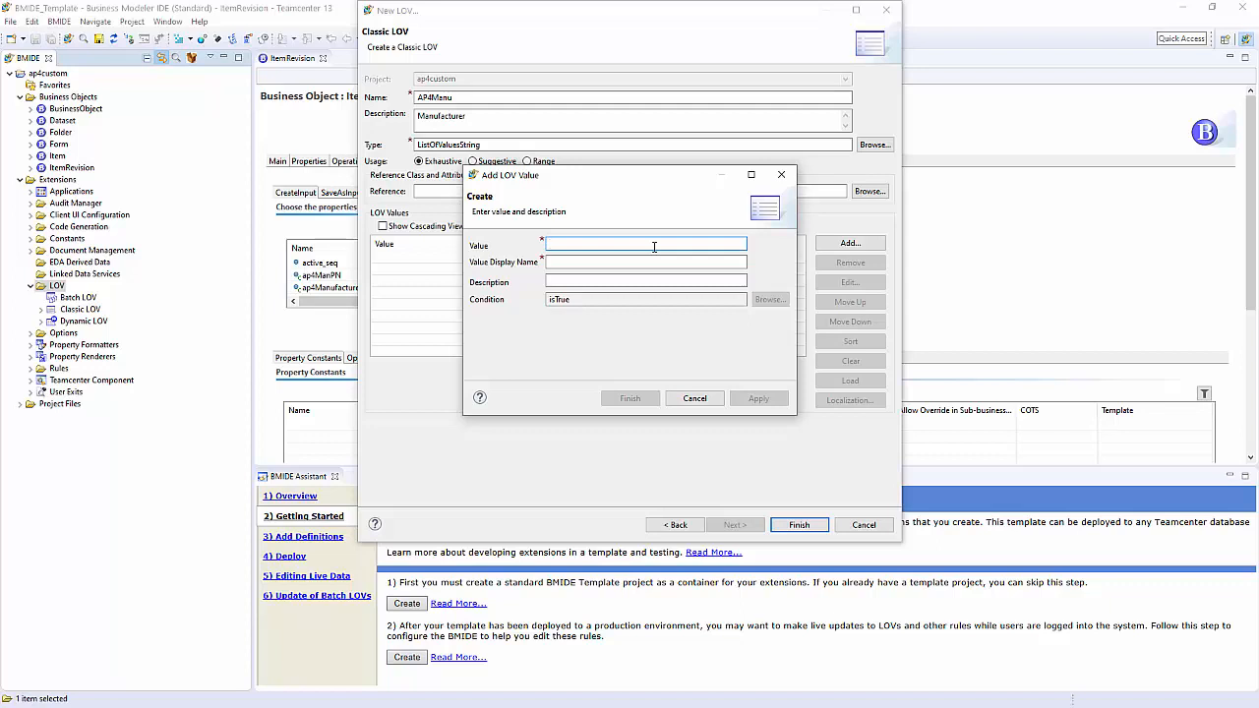
type("Festo")
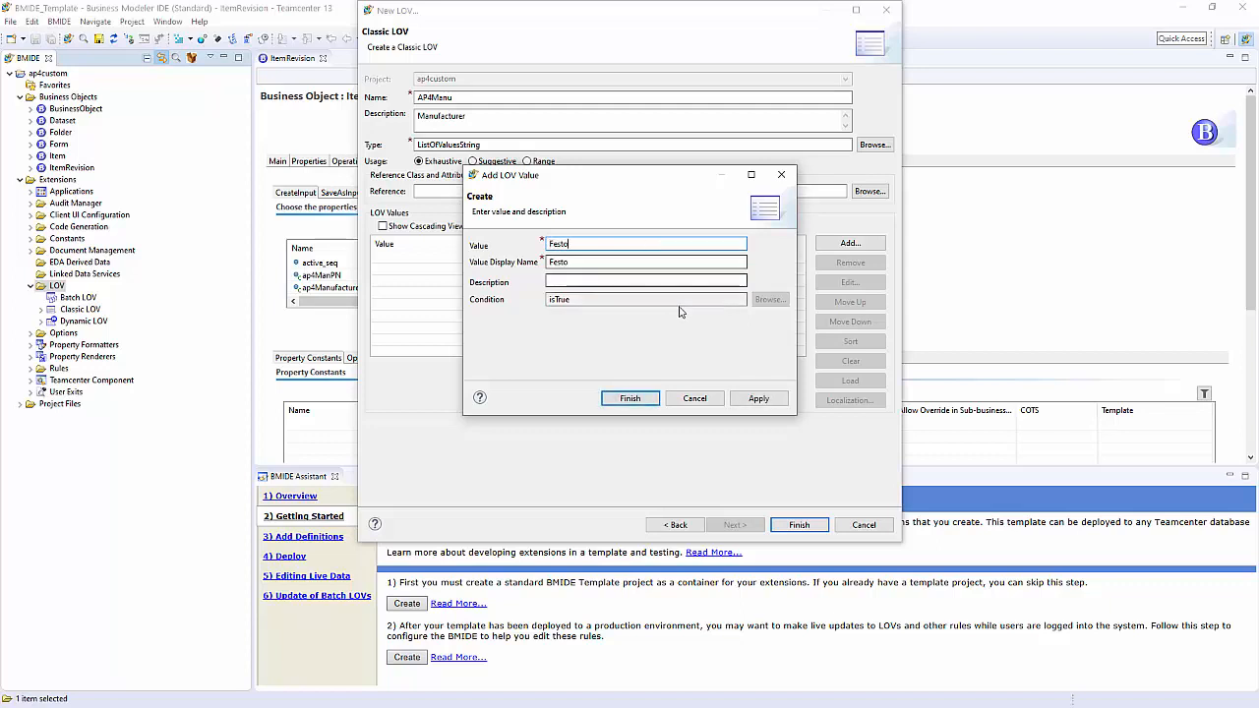
left_click(631, 400)
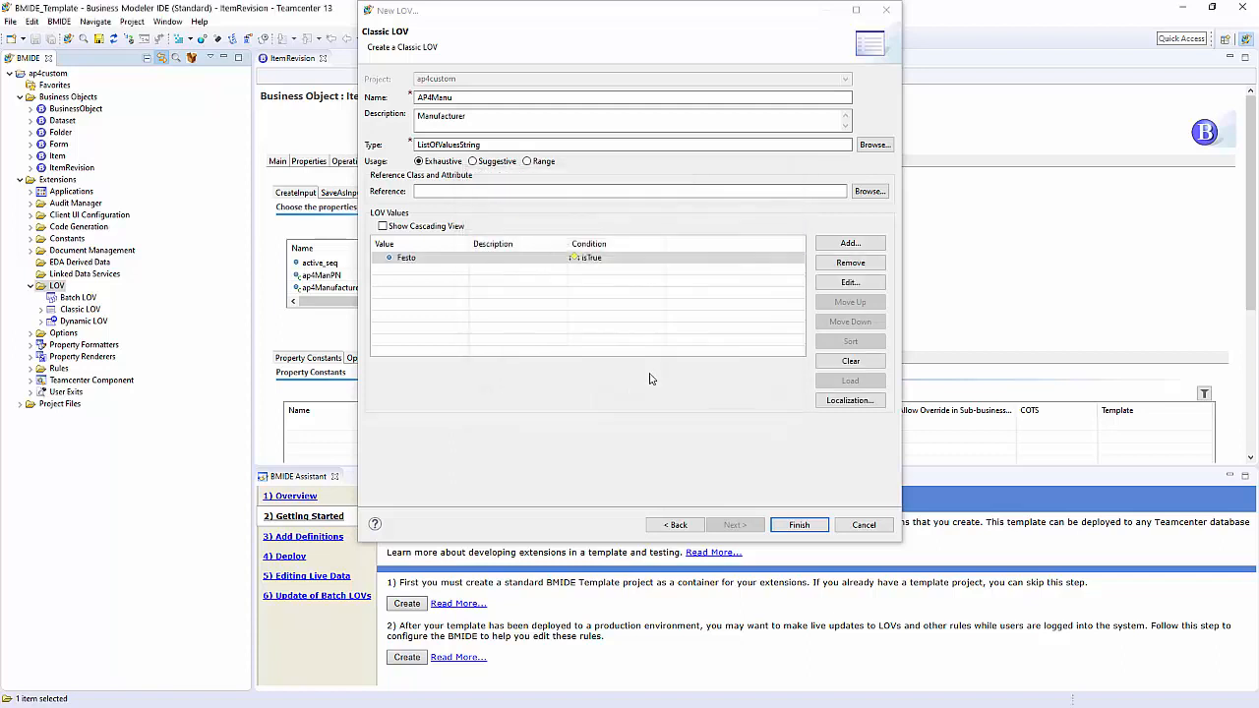
left_click(850, 244)
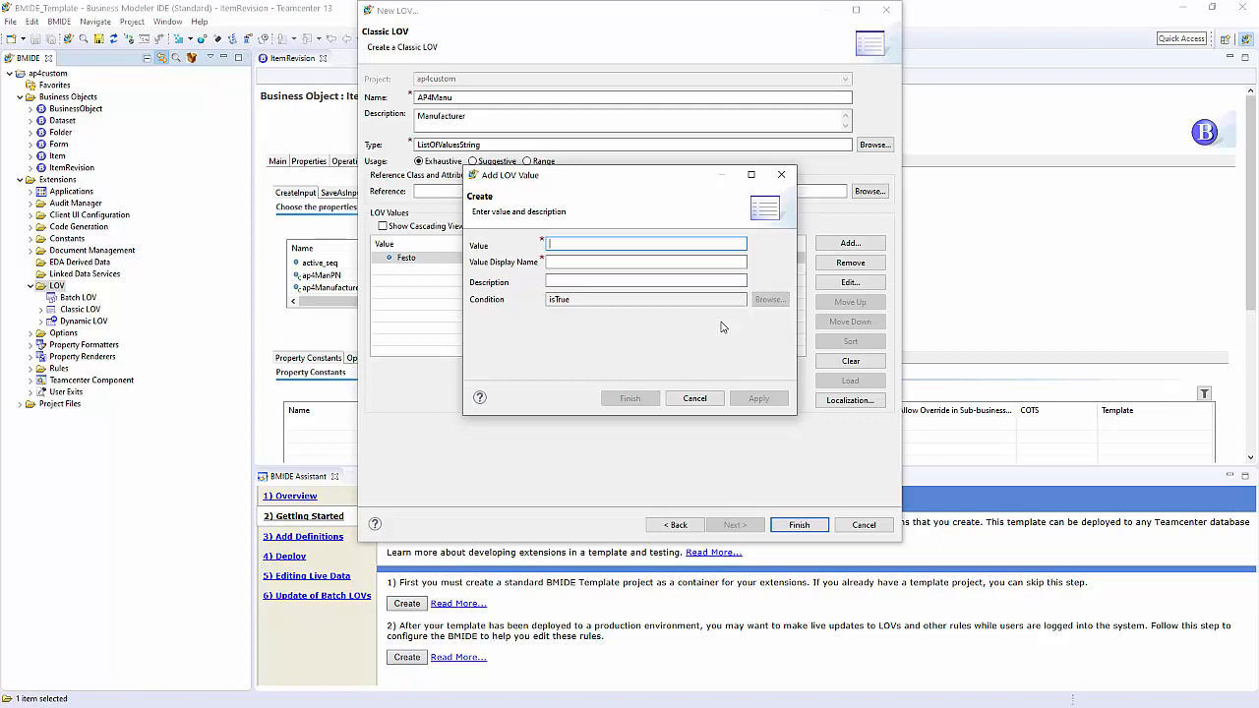
type("Bla")
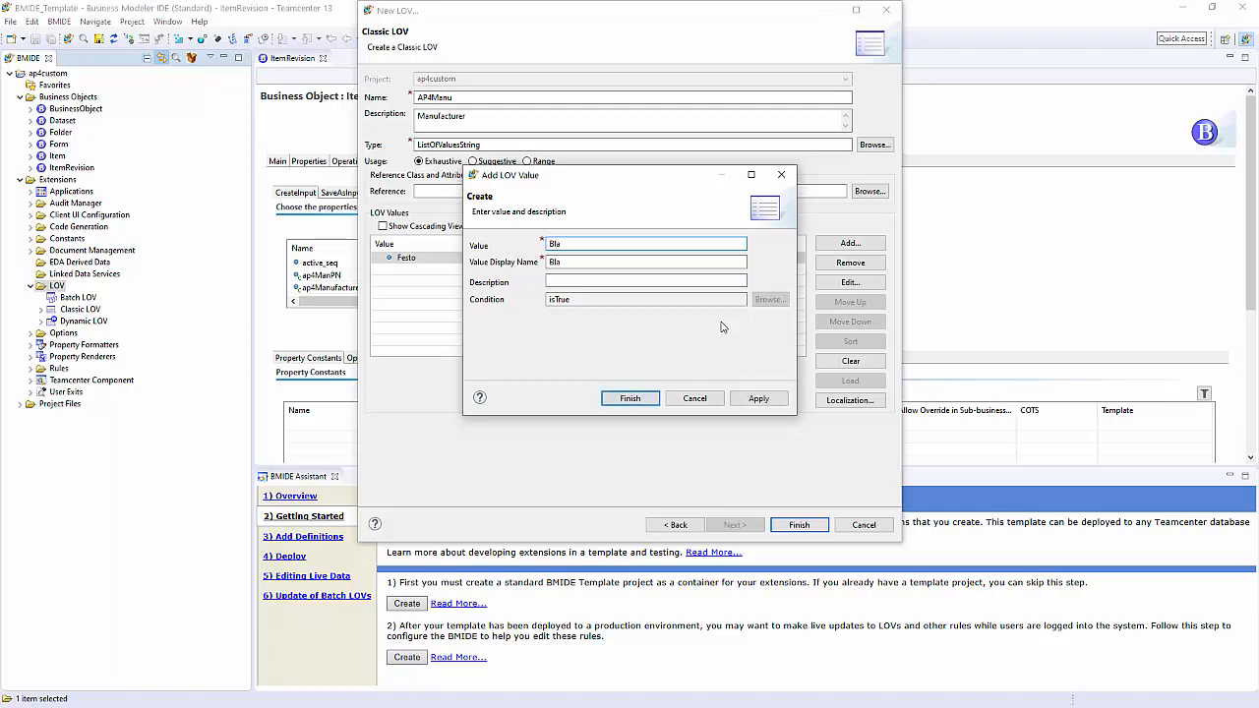
type("cks")
left_click(642, 401)
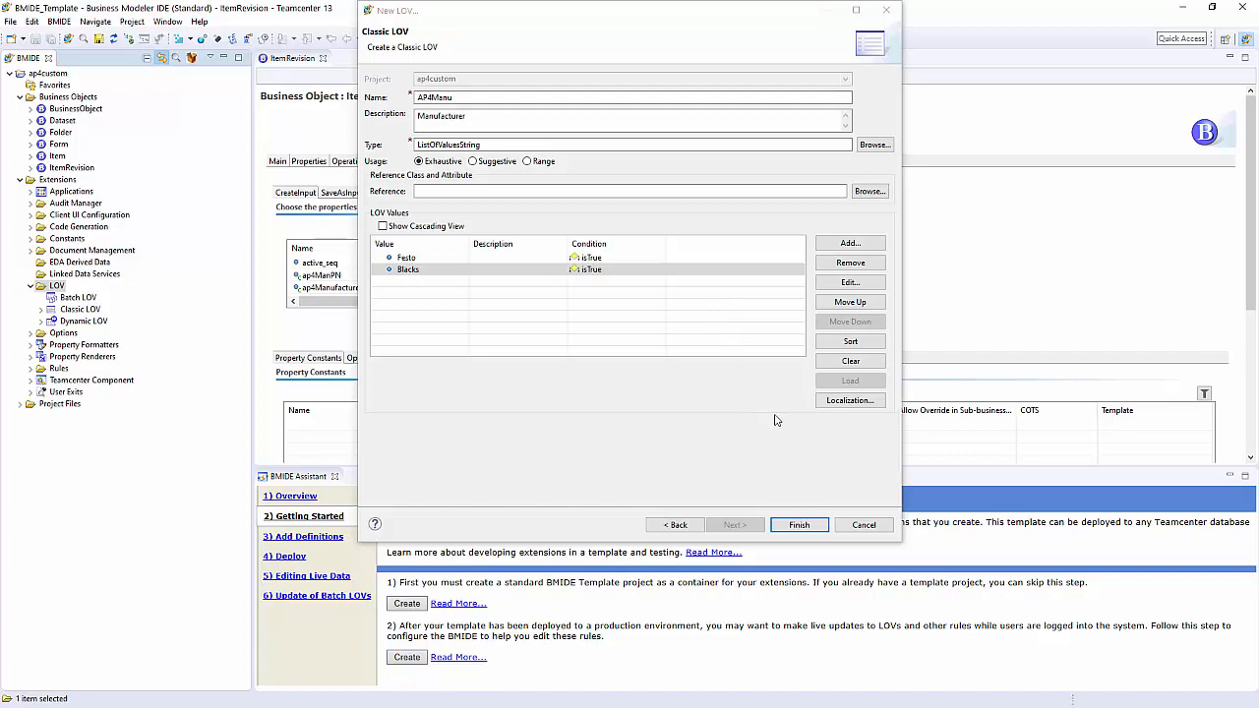
left_click(800, 526)
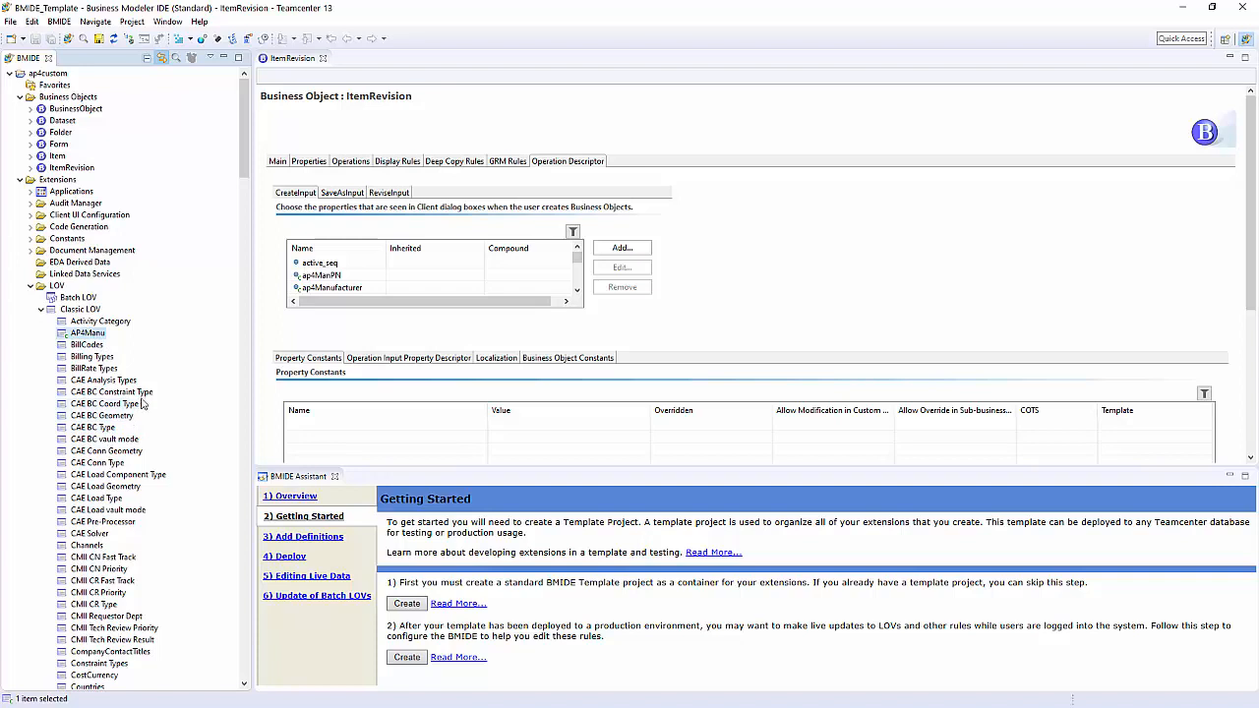
Step: Attach the custom AP4Manu list of values to the ap4ManPN property of ItemRevision under the isTrue condition
left_click(293, 59)
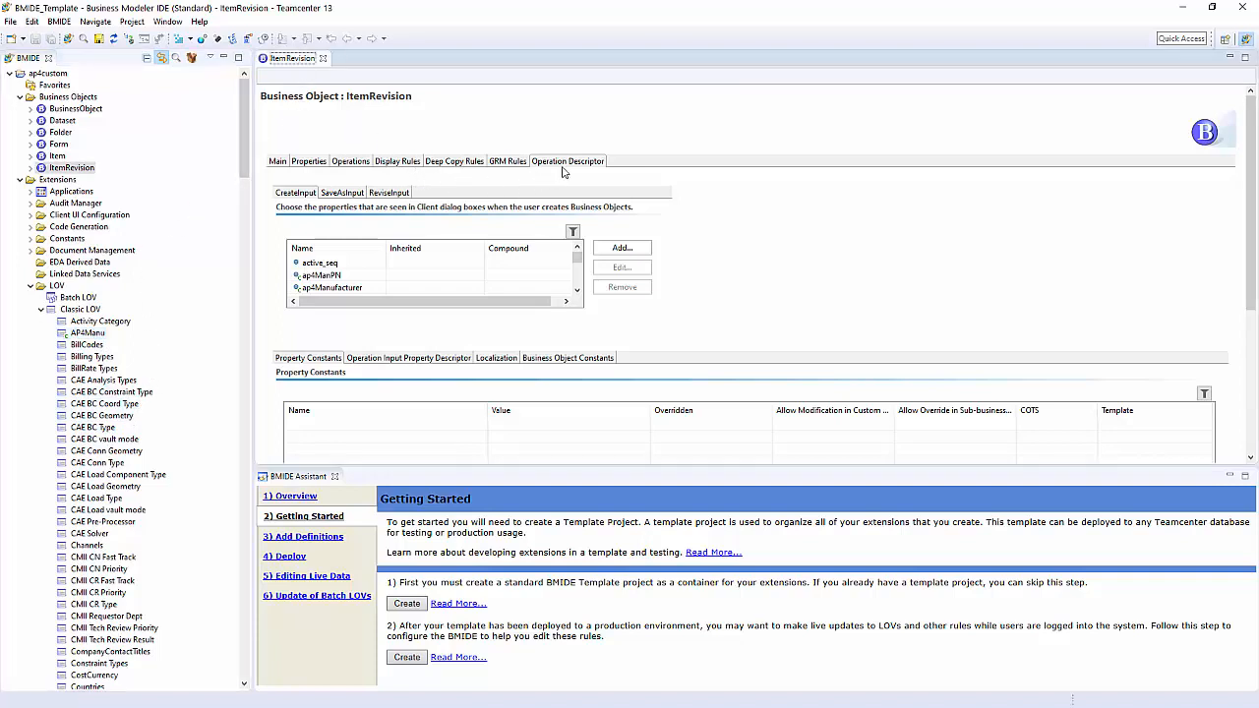
left_click(311, 162)
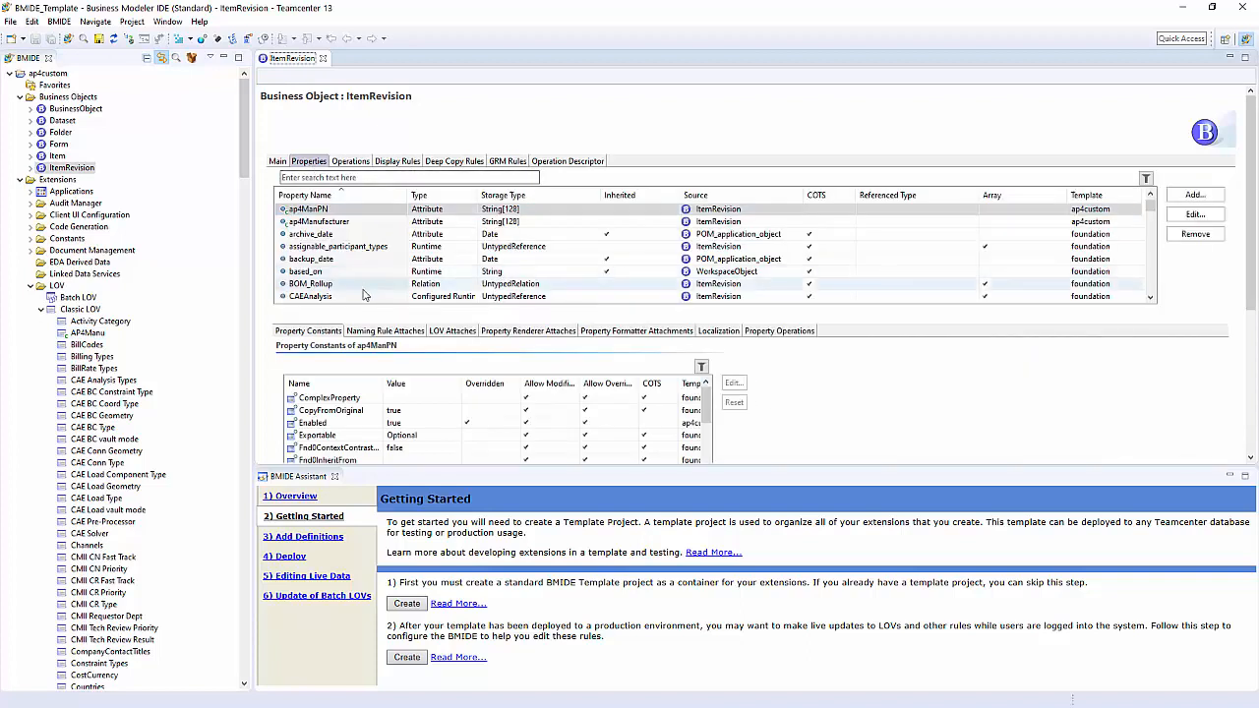
left_click(323, 211)
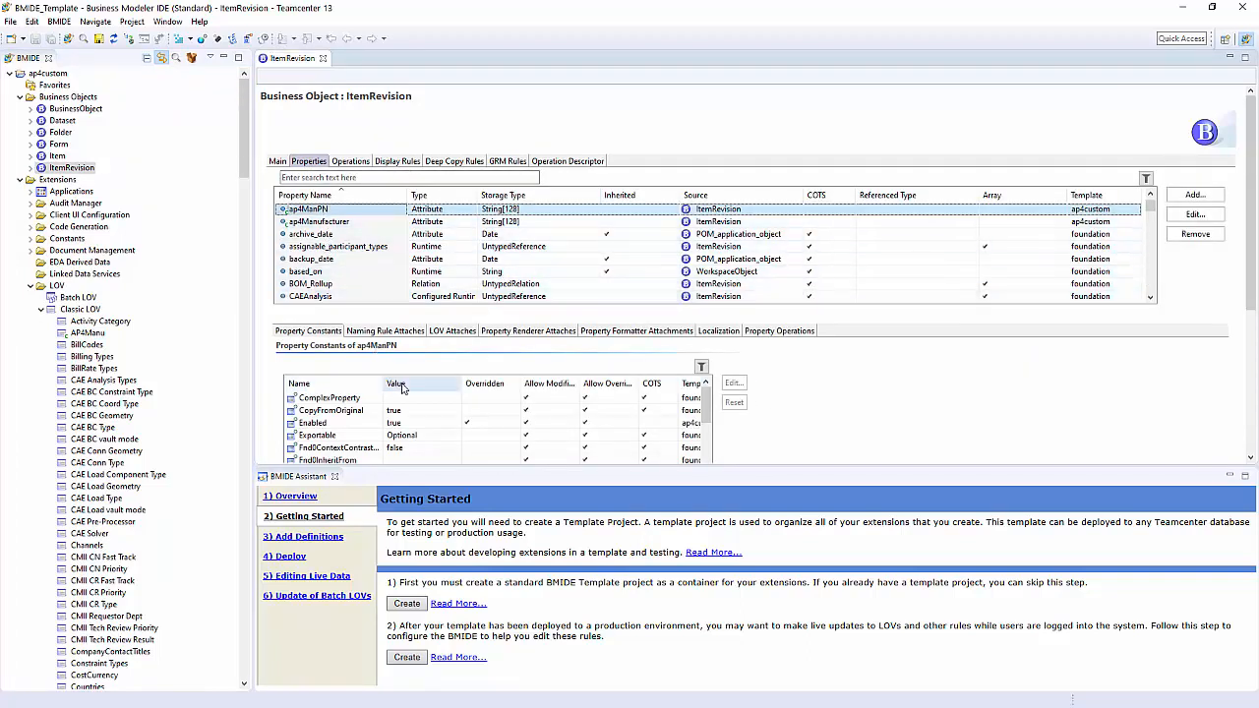
left_click(450, 332)
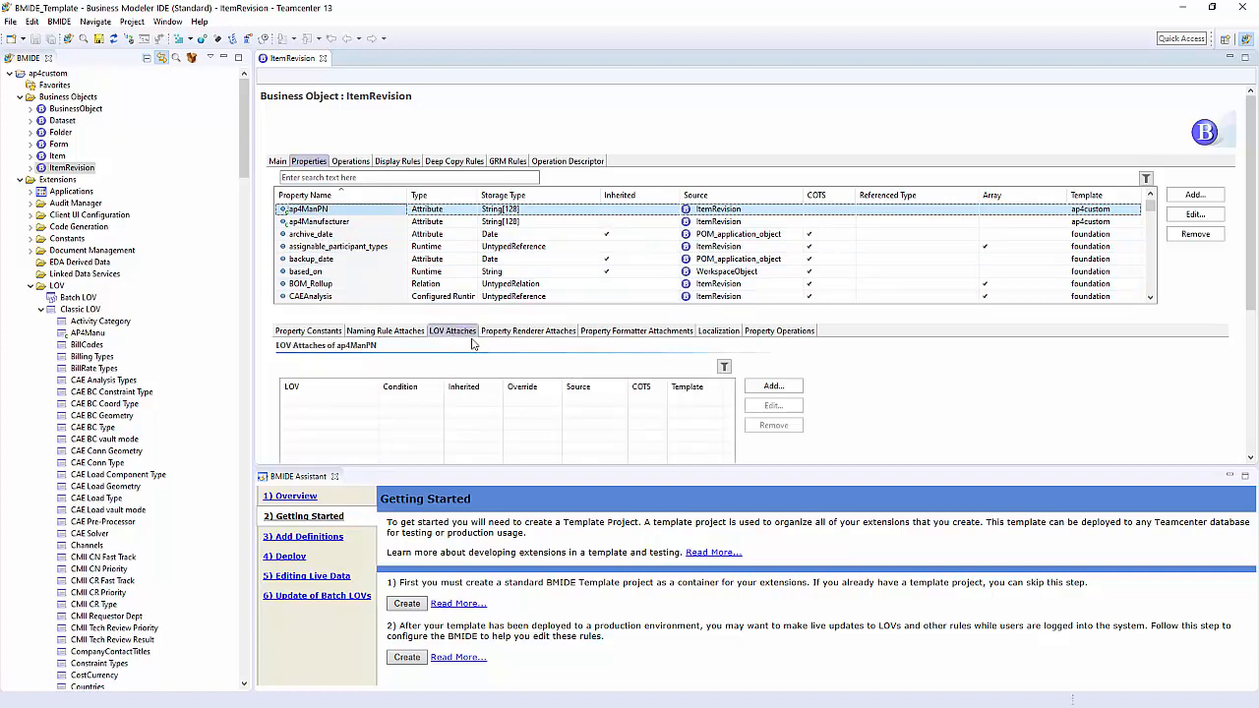
left_click(776, 390)
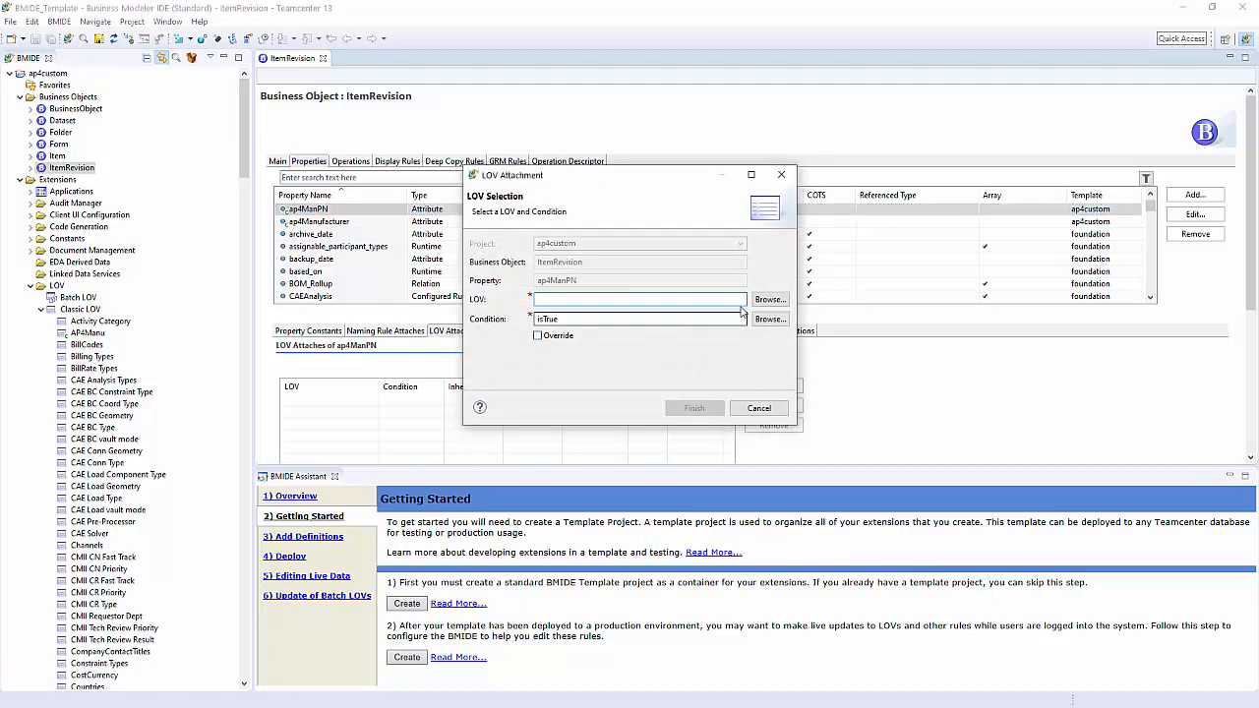
left_click(770, 300)
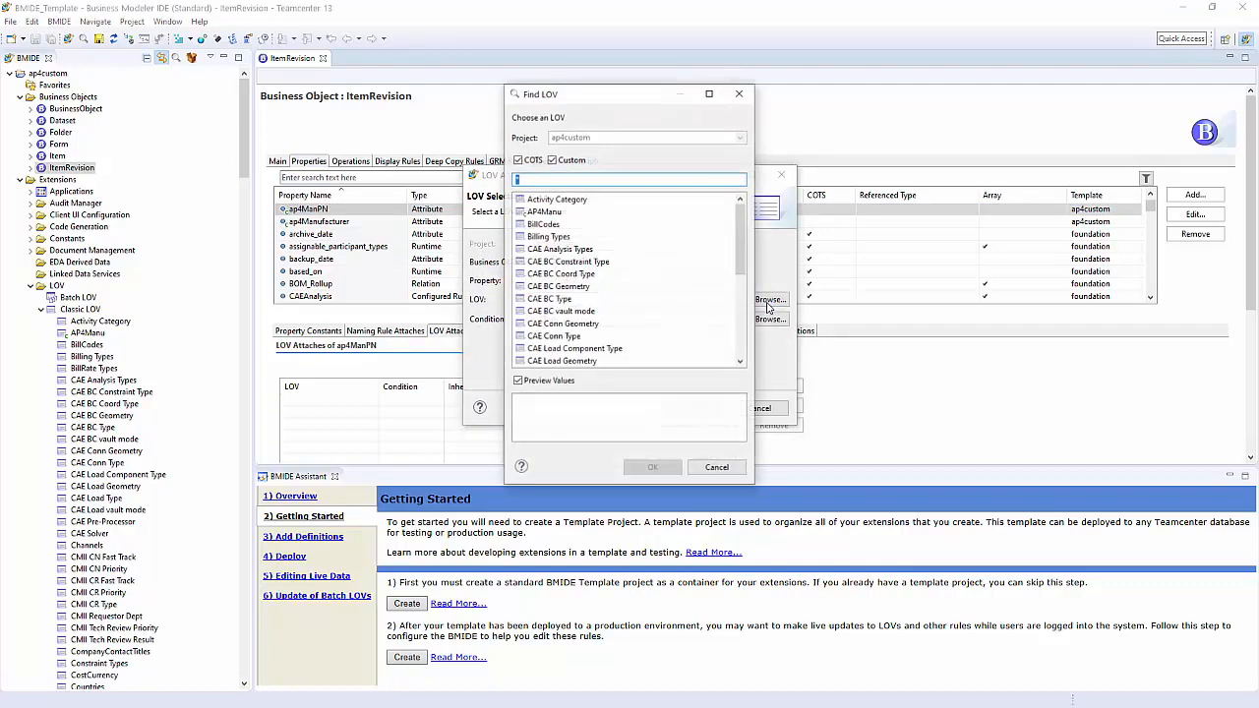
left_click(518, 160)
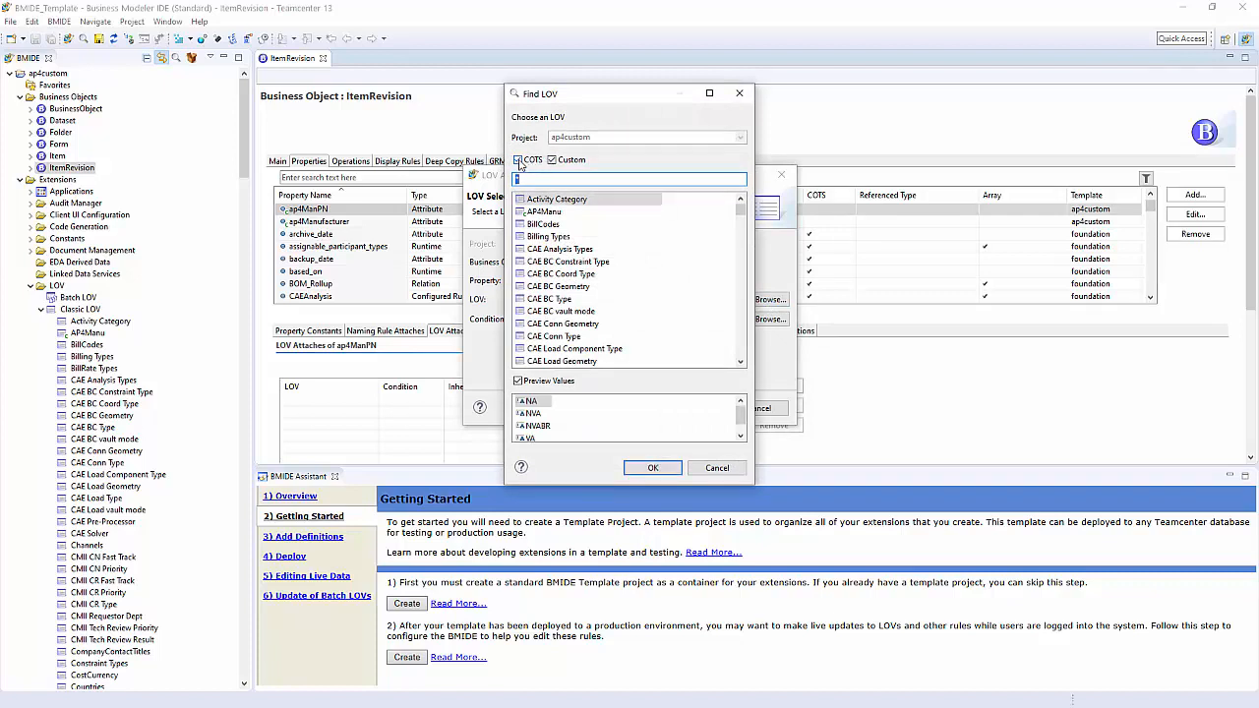
left_click(518, 160)
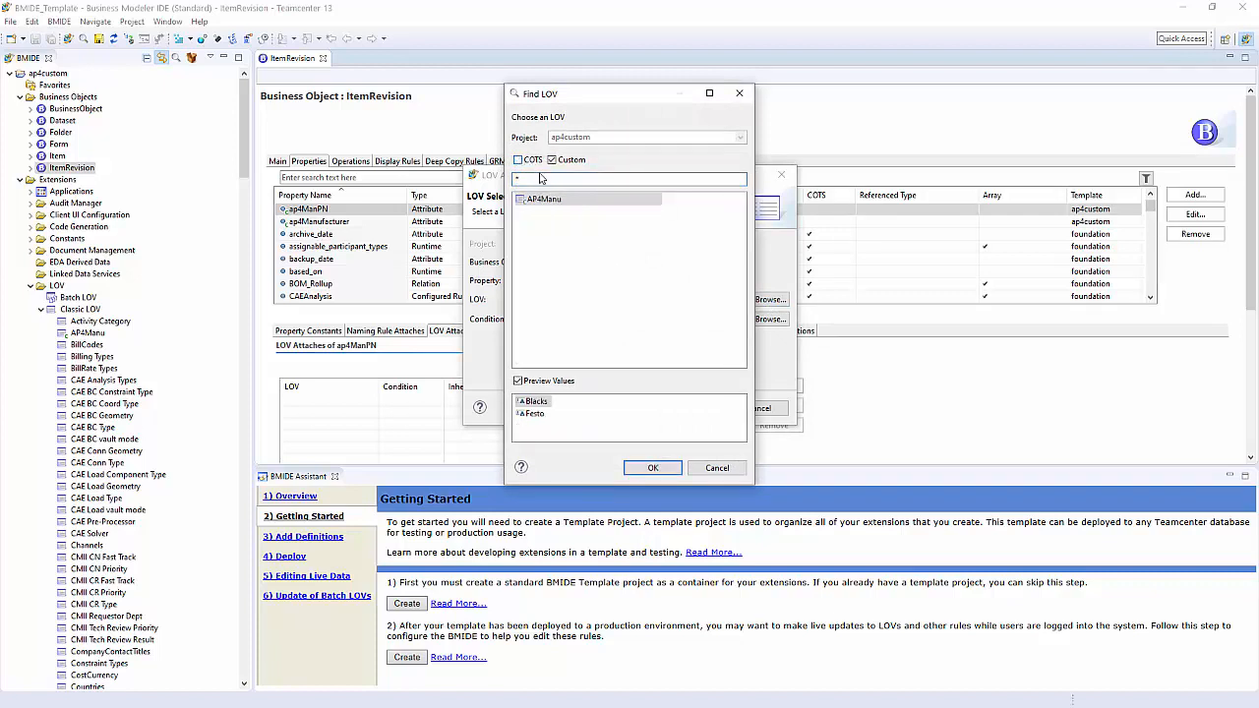
left_click(539, 201)
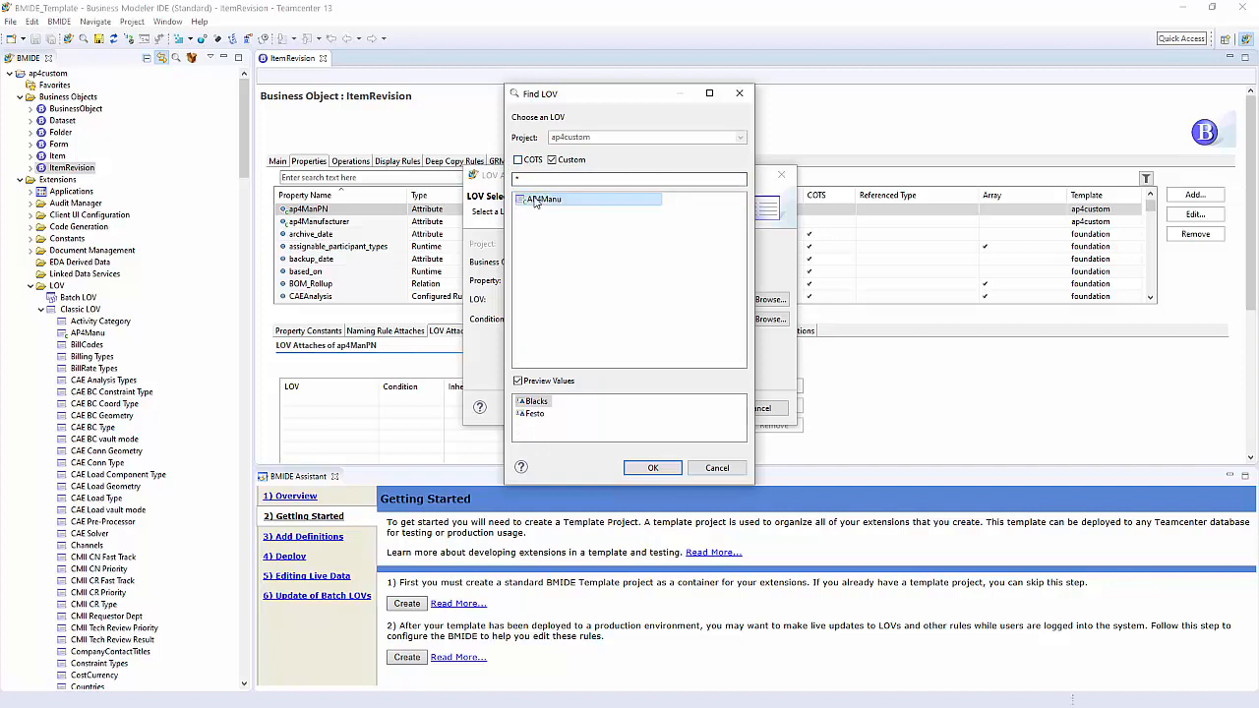
double_click(523, 201)
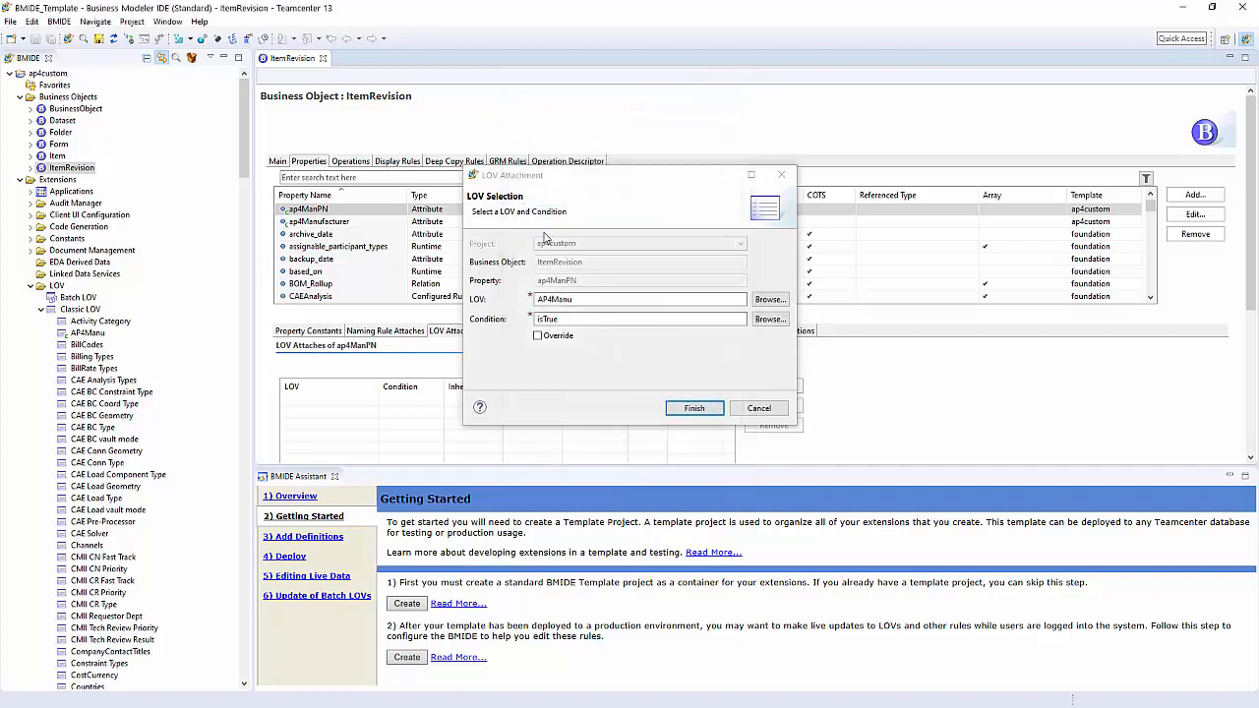
left_click(694, 408)
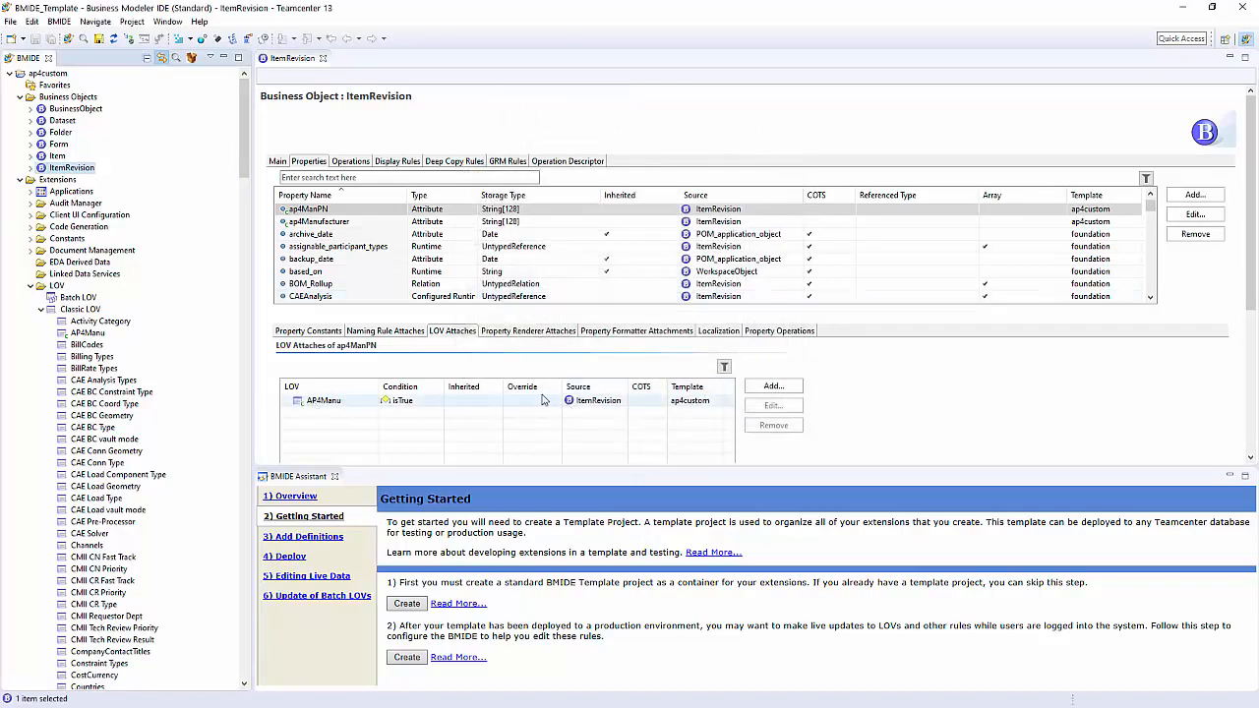
Step: Save the ap4custom project's data model with the new list of values attachment
left_click(332, 210)
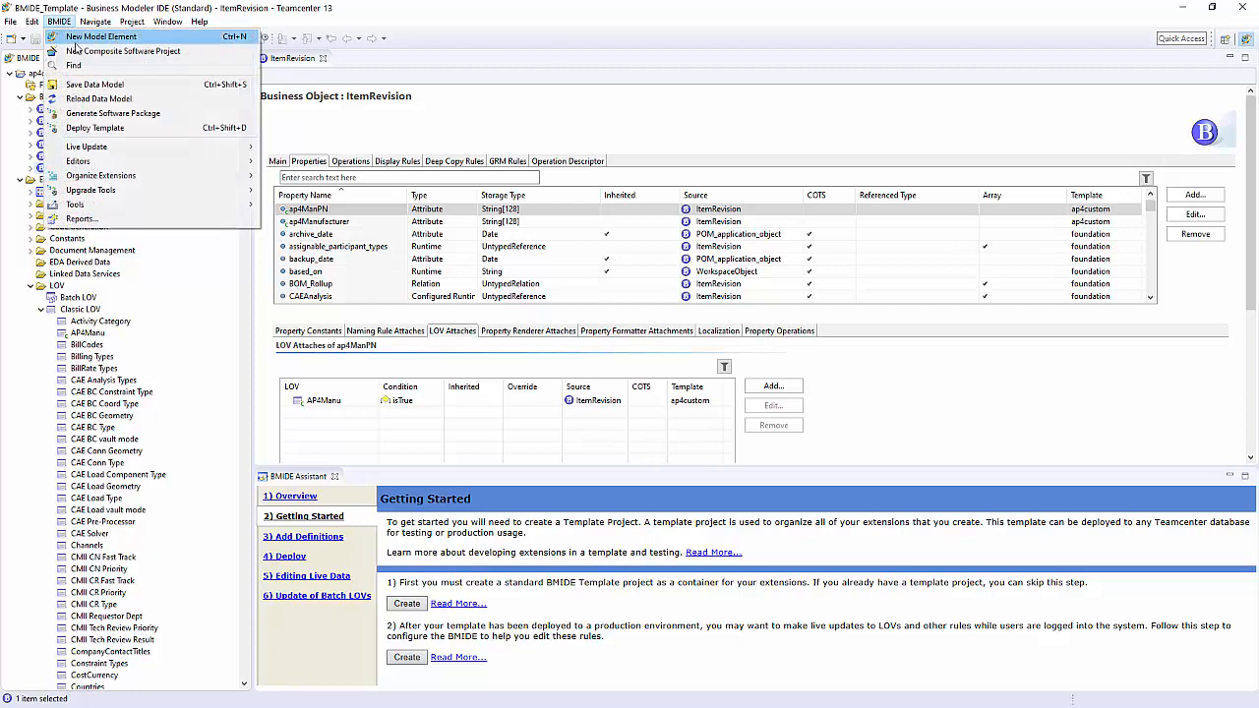
left_click(102, 85)
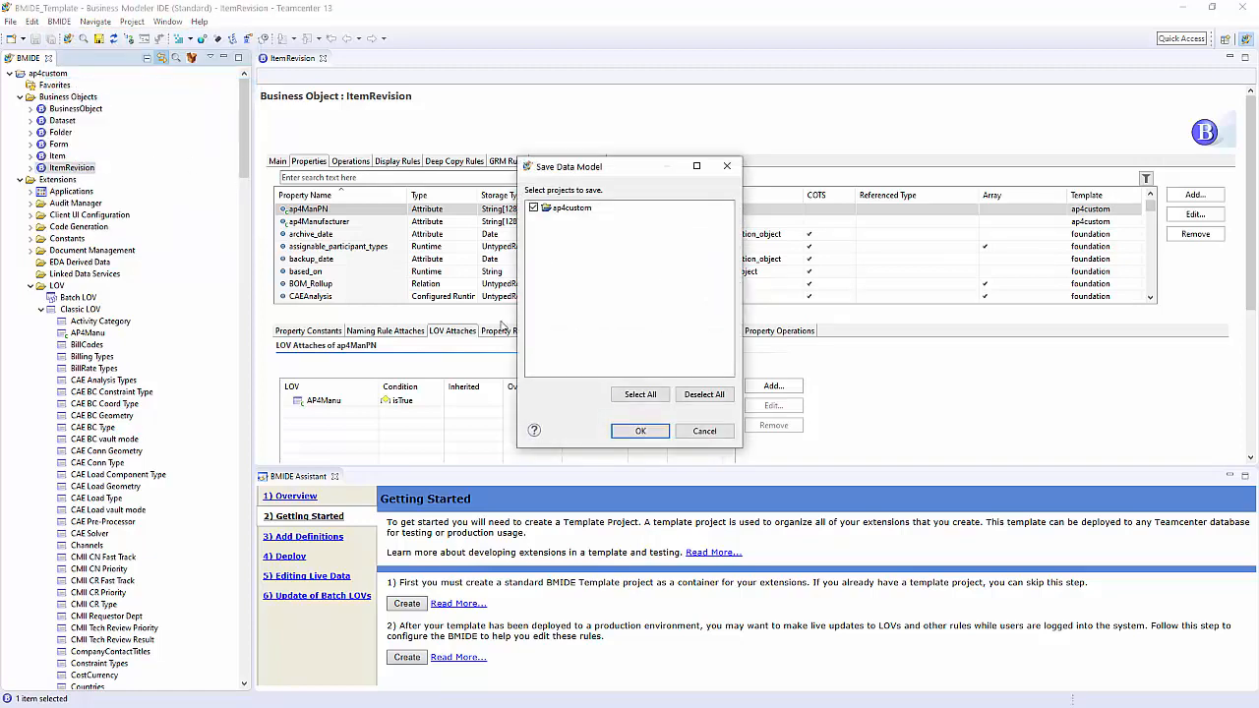
left_click(637, 431)
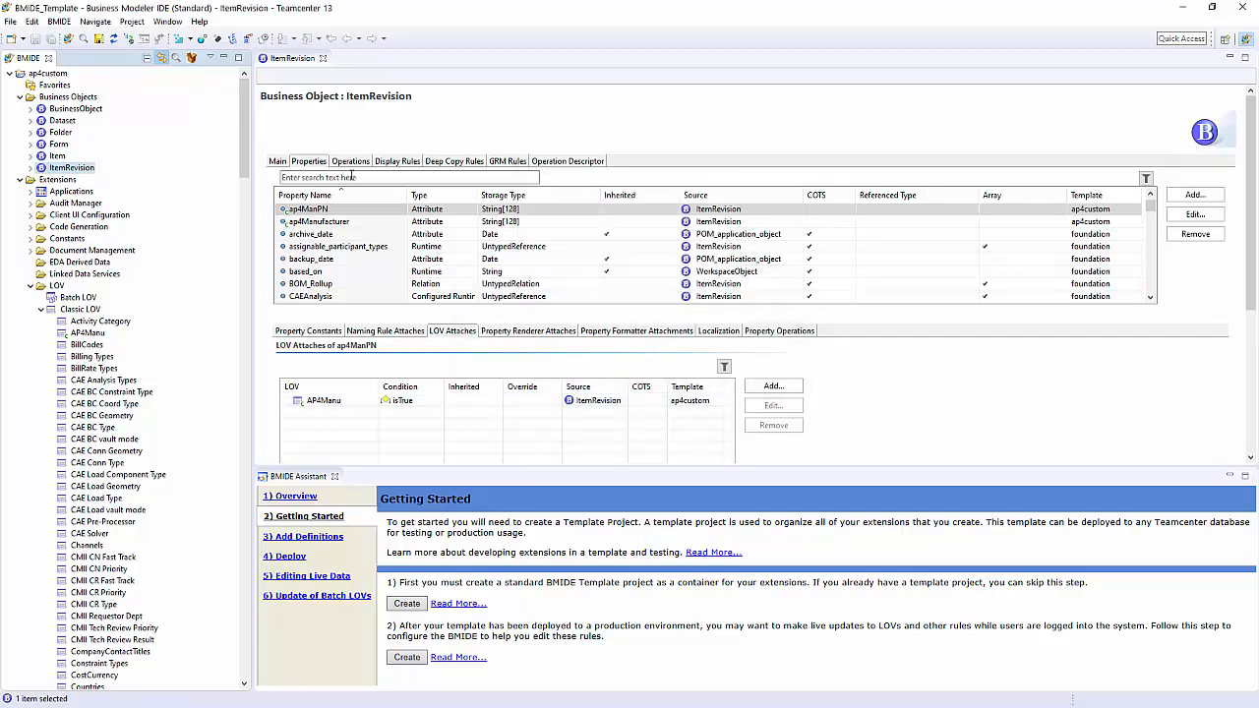
Step: Start deploying the ap4custom template and accept the recommended project backup options
left_click(58, 22)
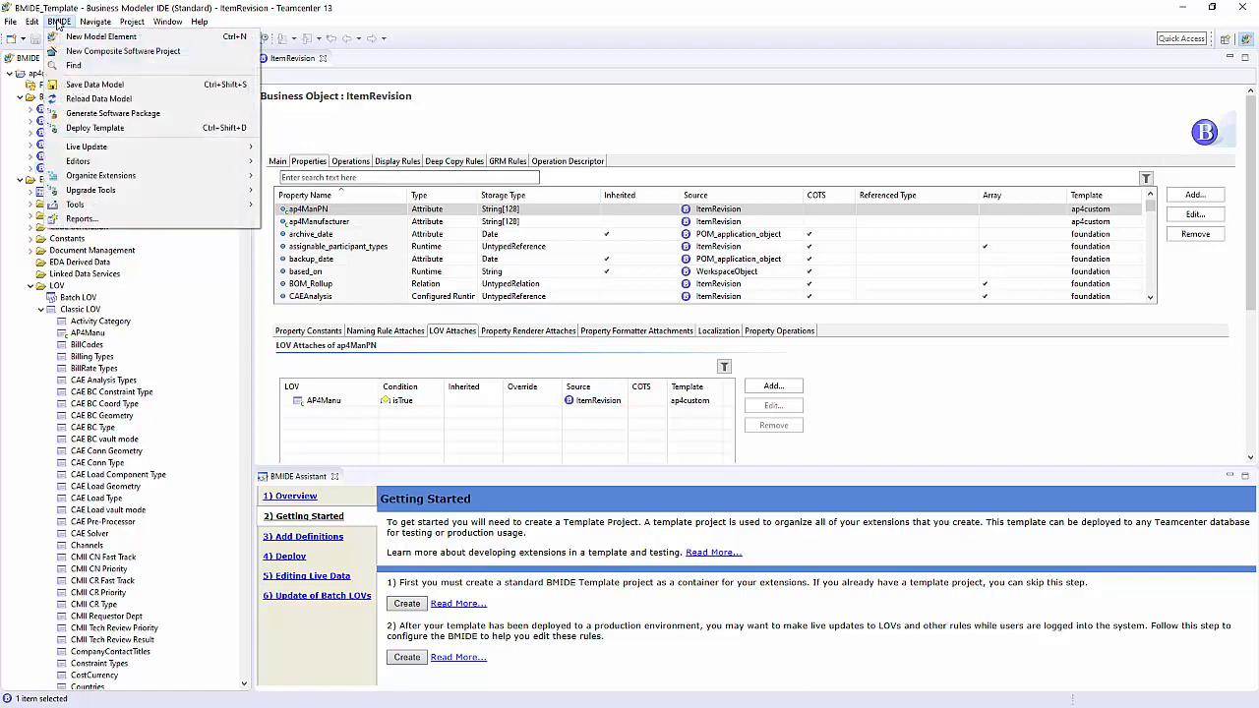
left_click(102, 129)
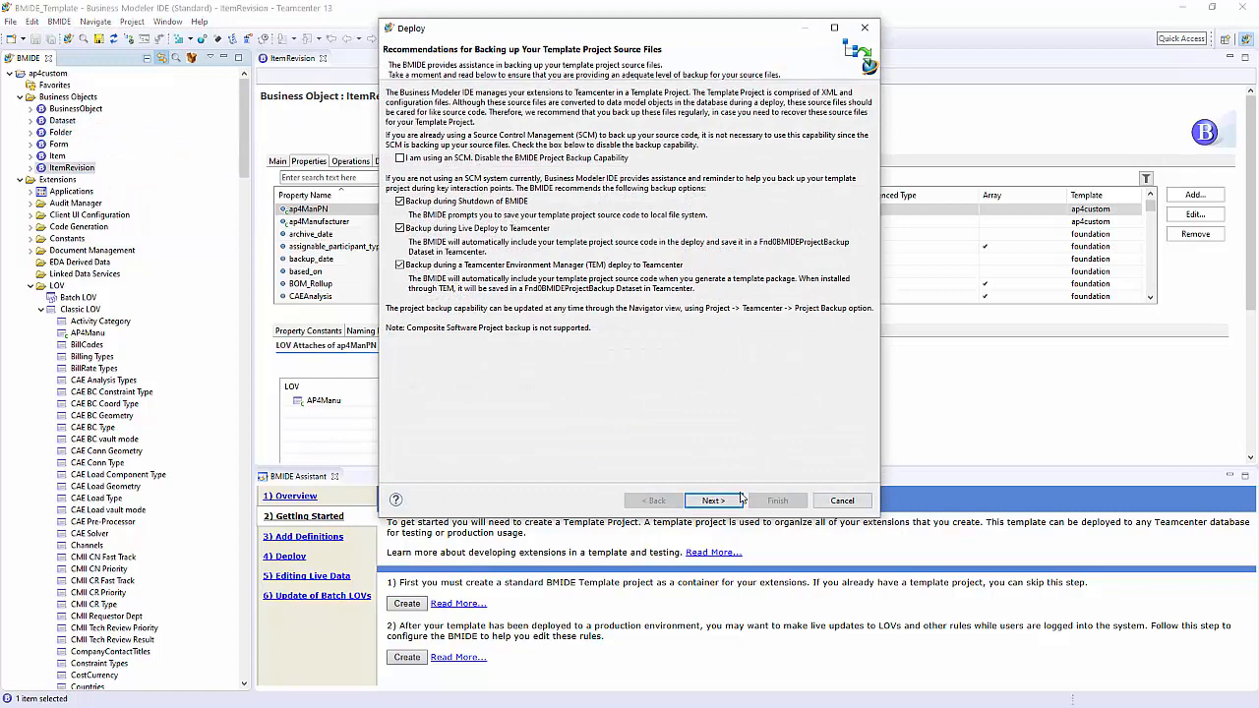
left_click(713, 500)
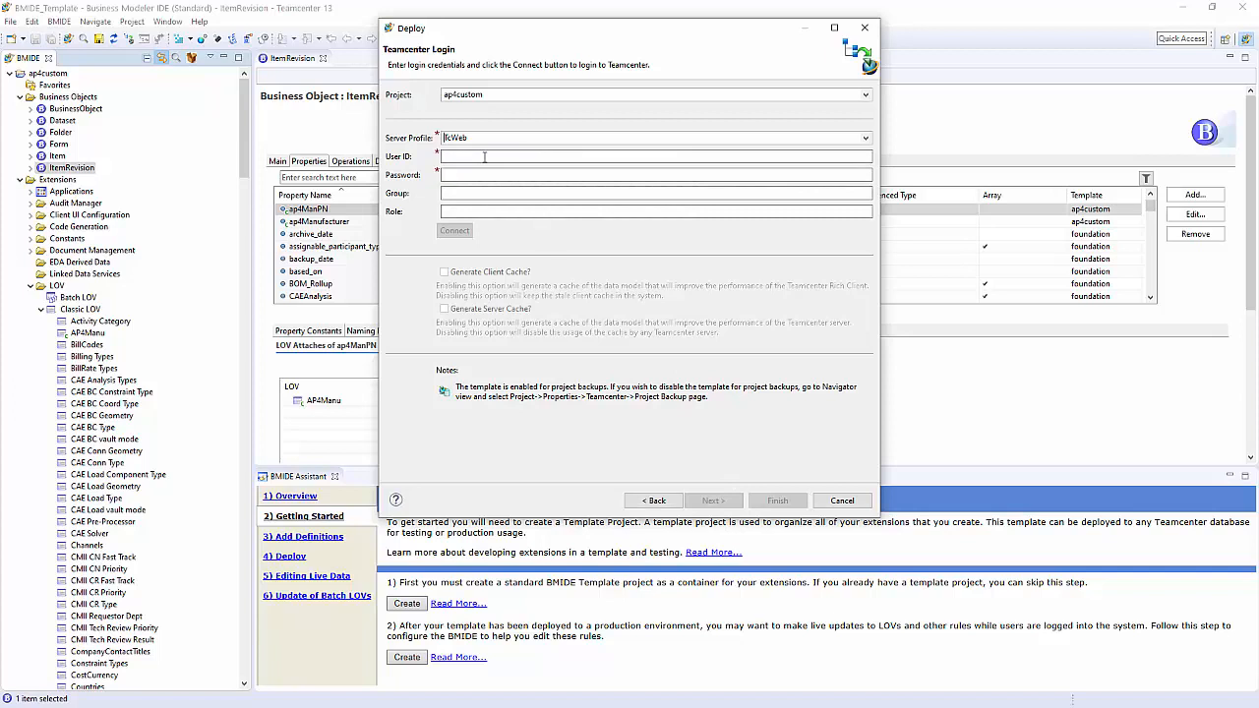
Step: Connect to Teamcenter through the TcWeb server profile with the administrator user ID and account password, and run the ap4custom deployment
left_click(484, 156)
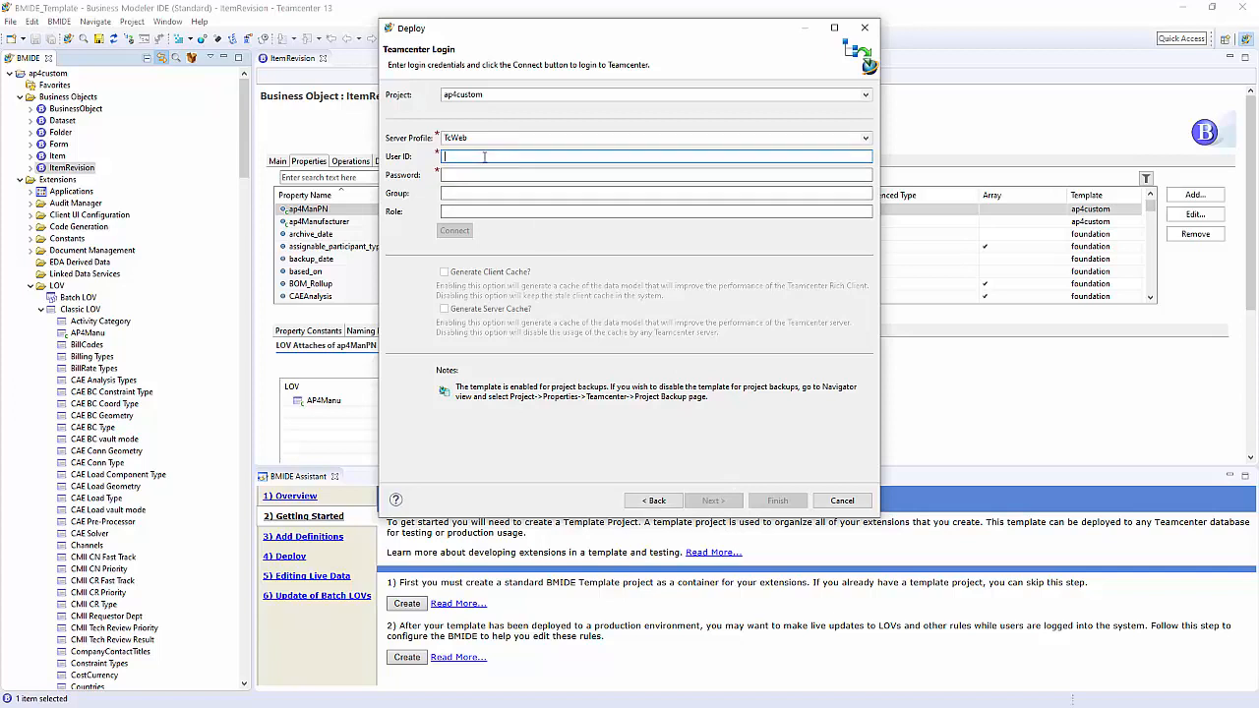
type("infodba")
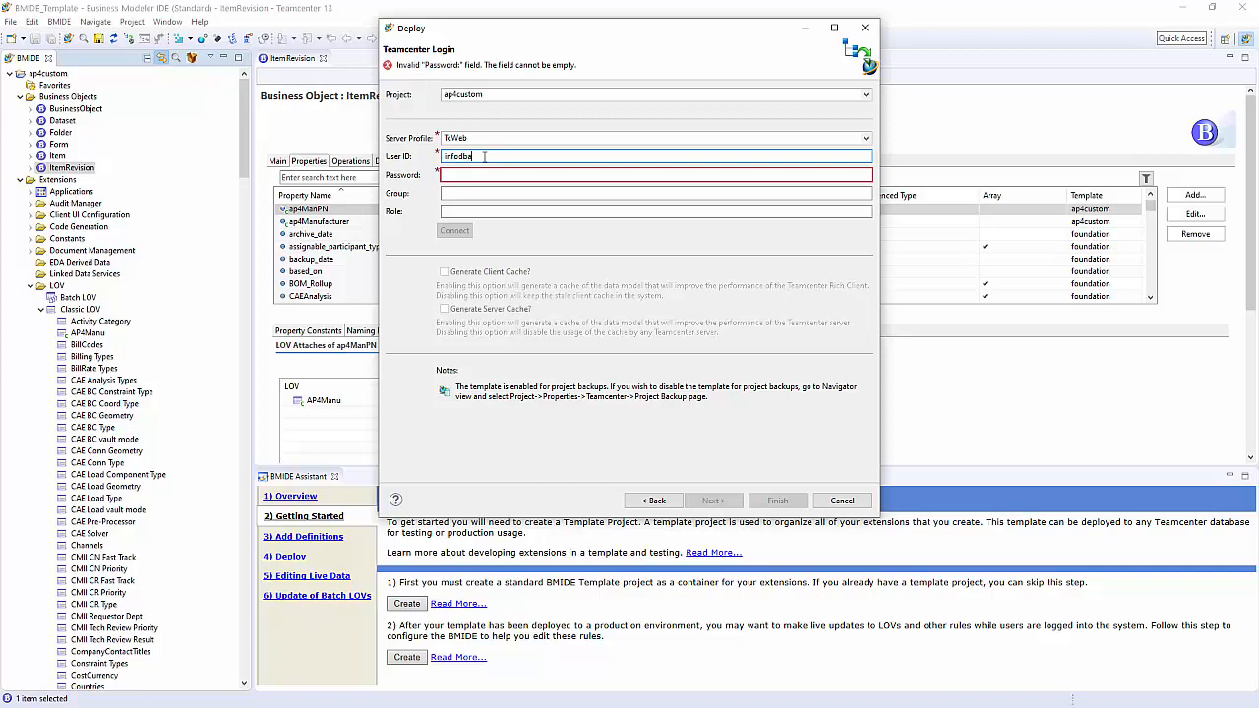
key("Tab")
type("info")
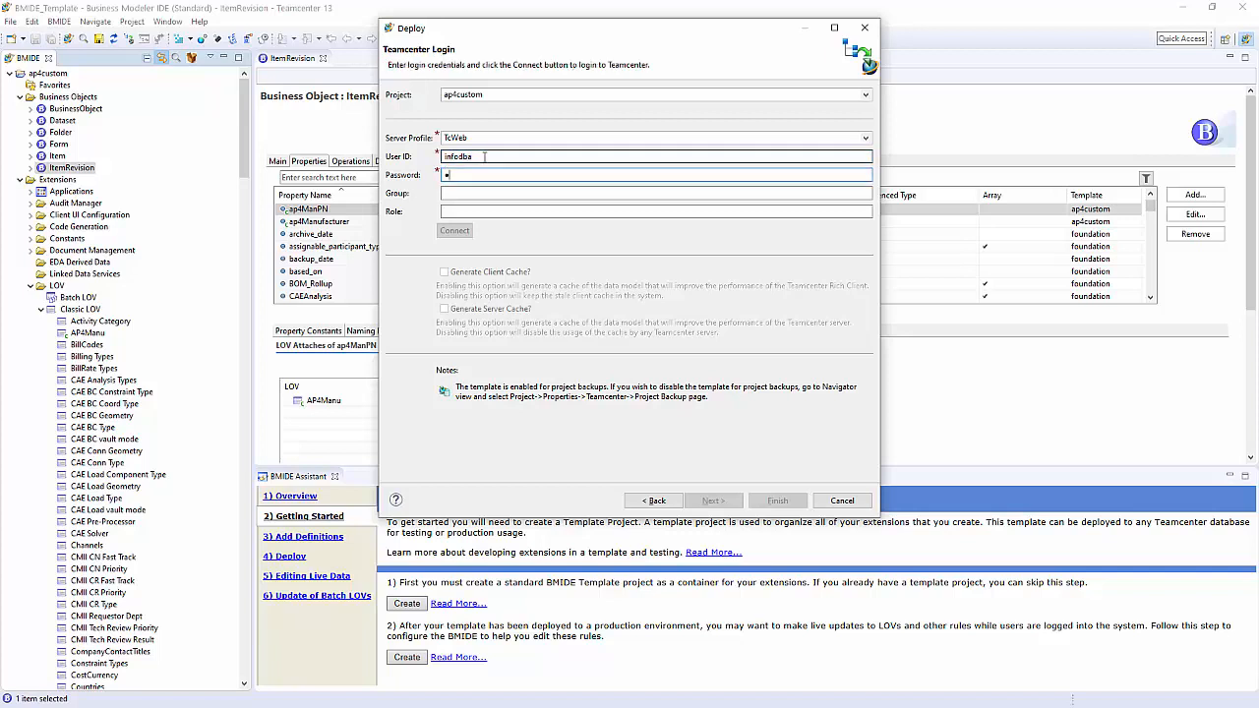
type("dba")
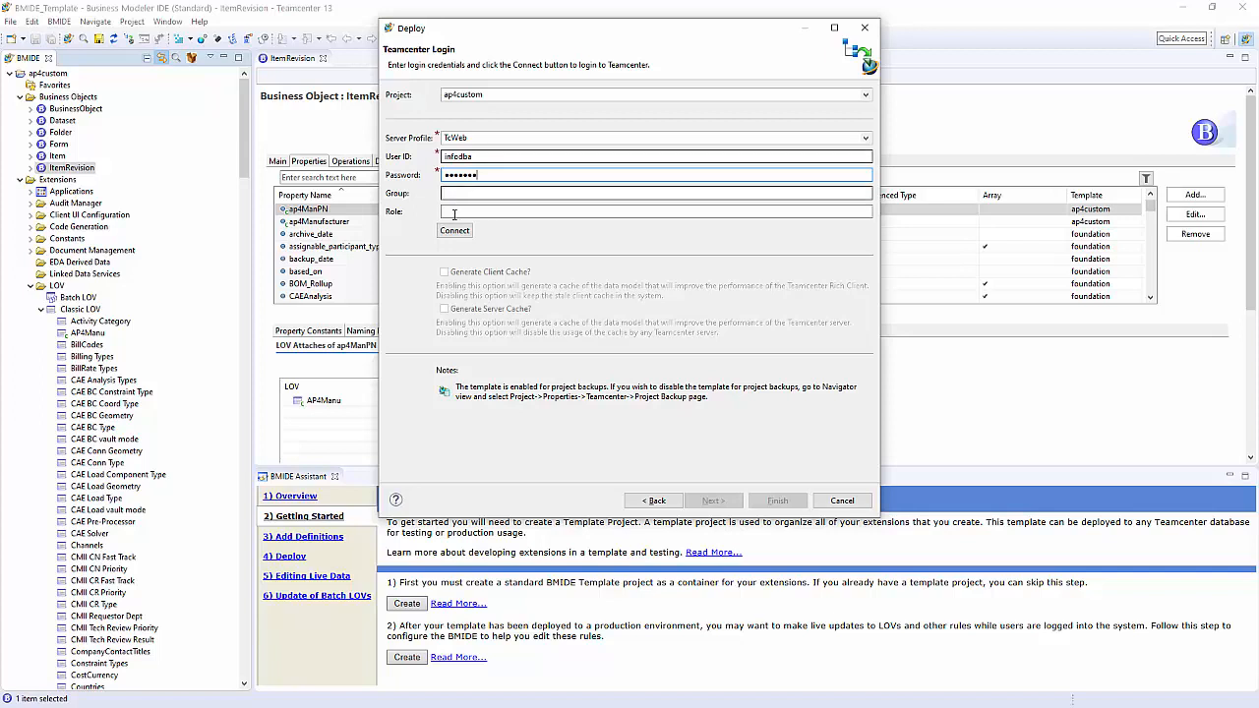
left_click(454, 231)
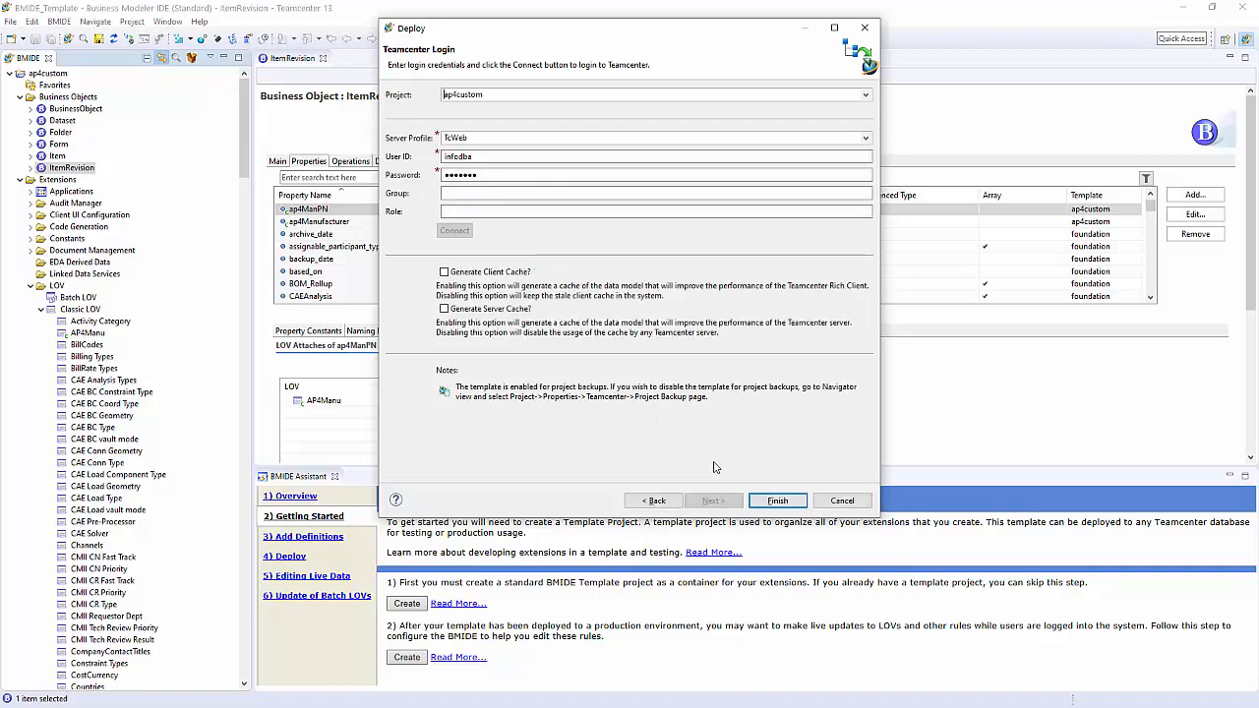
left_click(792, 504)
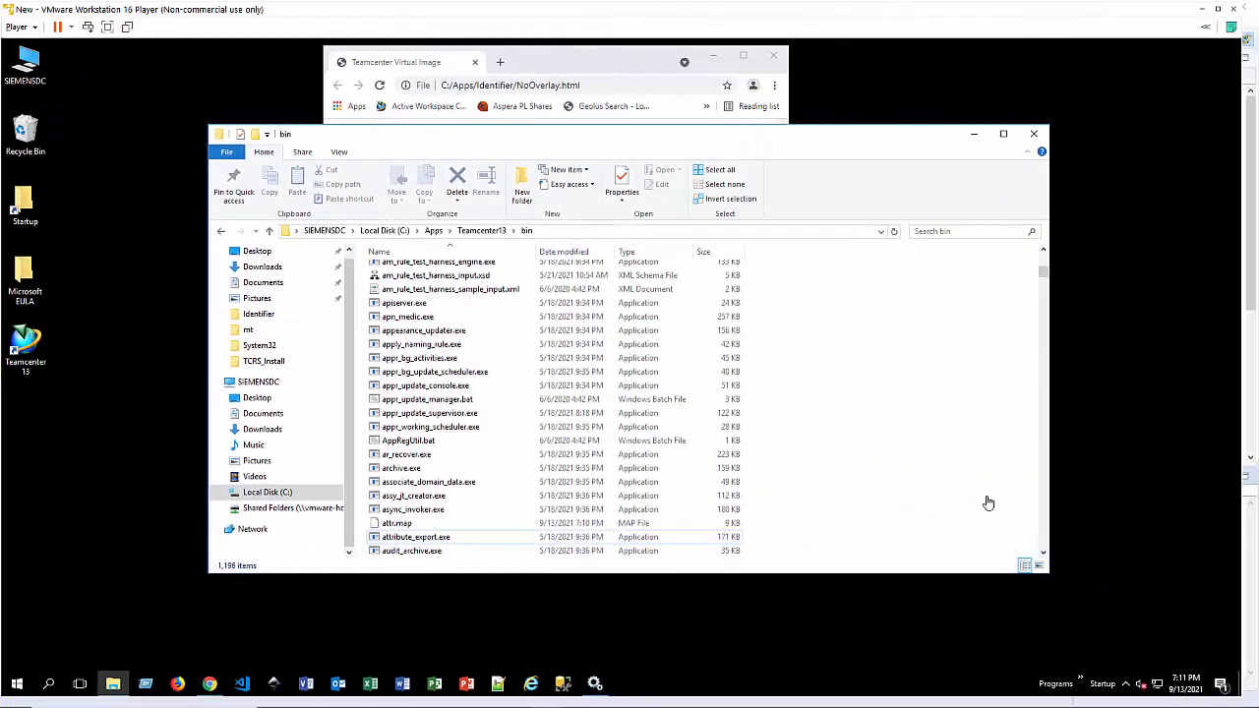
Step: On the VMware virtual machine, launch Teamcenter 13's tc_TcRS_Configuration1 Command Prompt as administrator
left_click(20, 682)
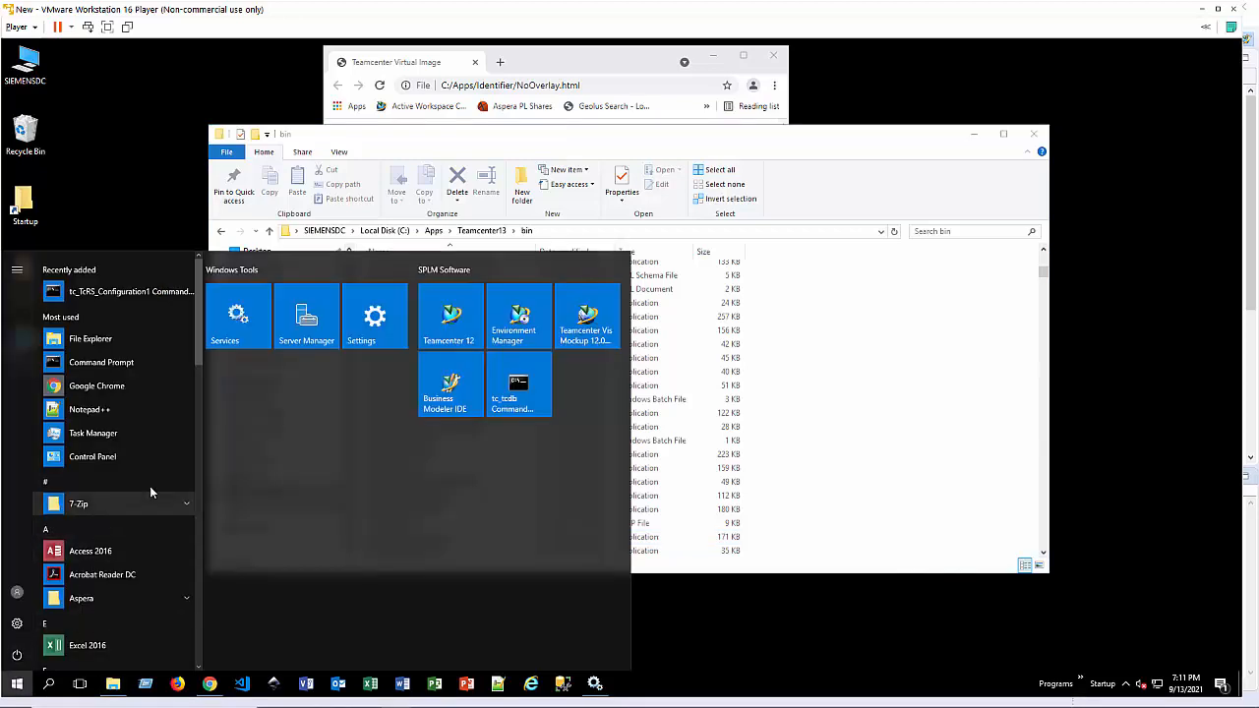
scroll(161, 502, "down", 3)
scroll(158, 500, "down", 10)
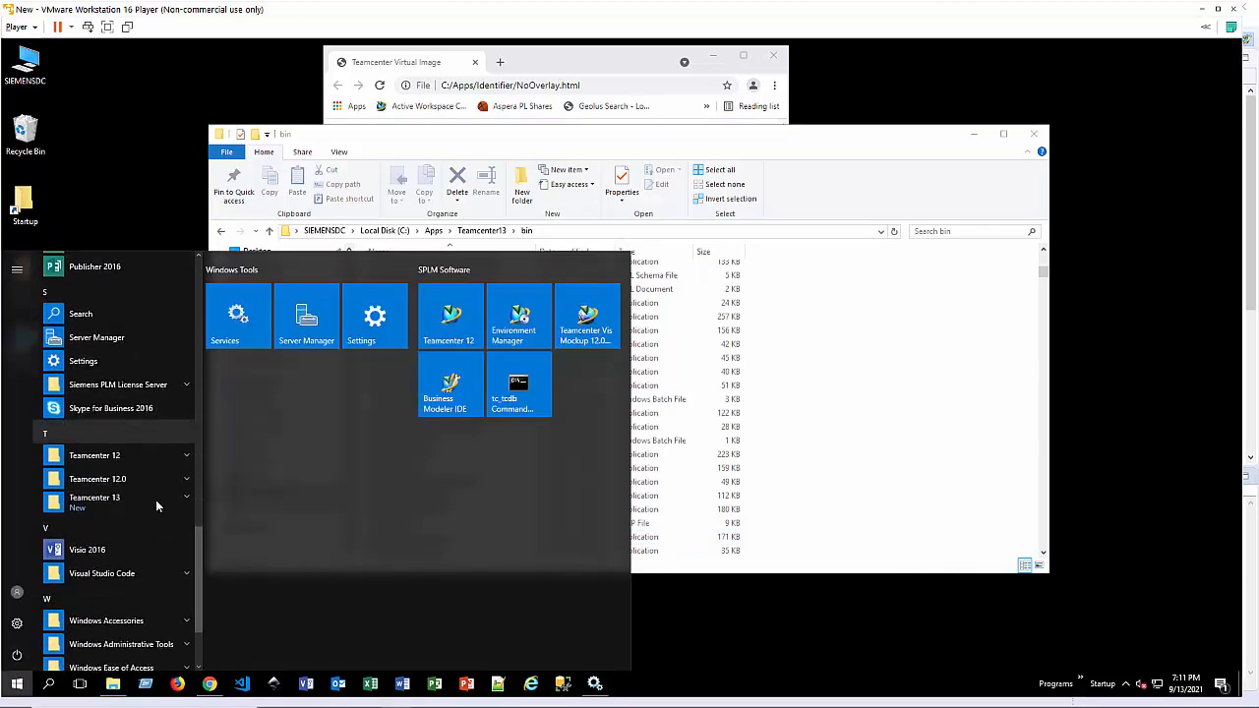
scroll(155, 502, "down", 2)
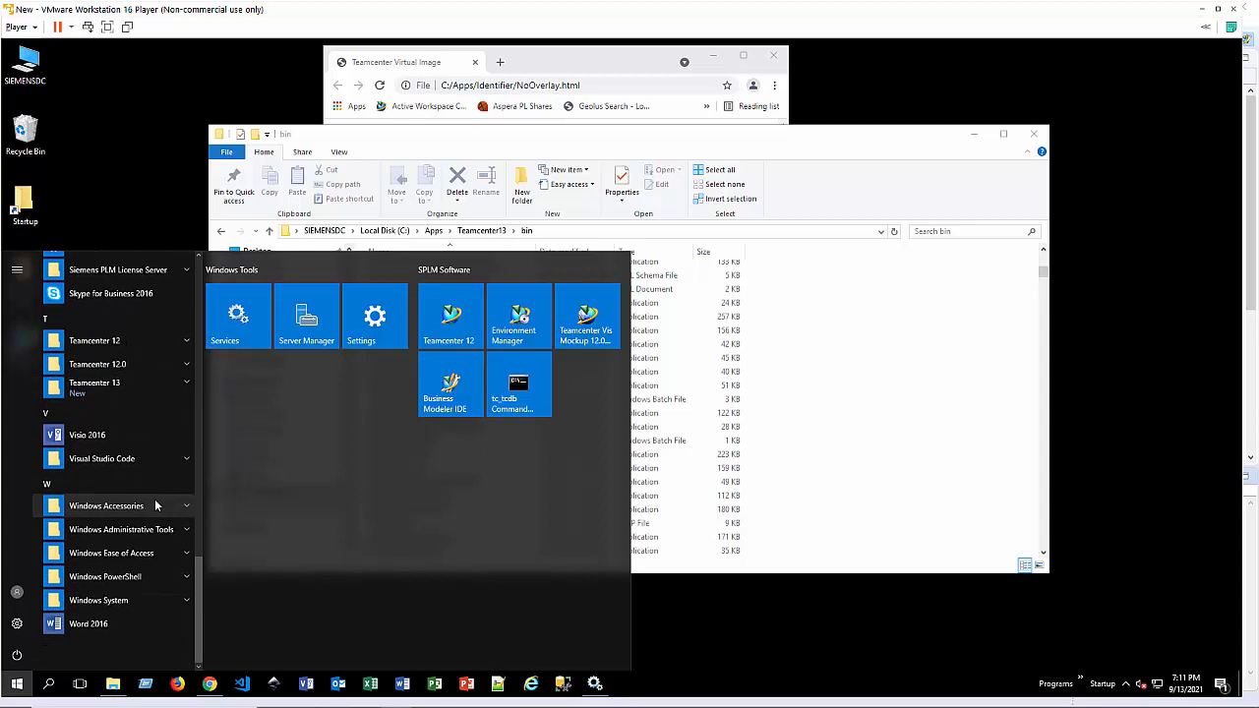
left_click(153, 387)
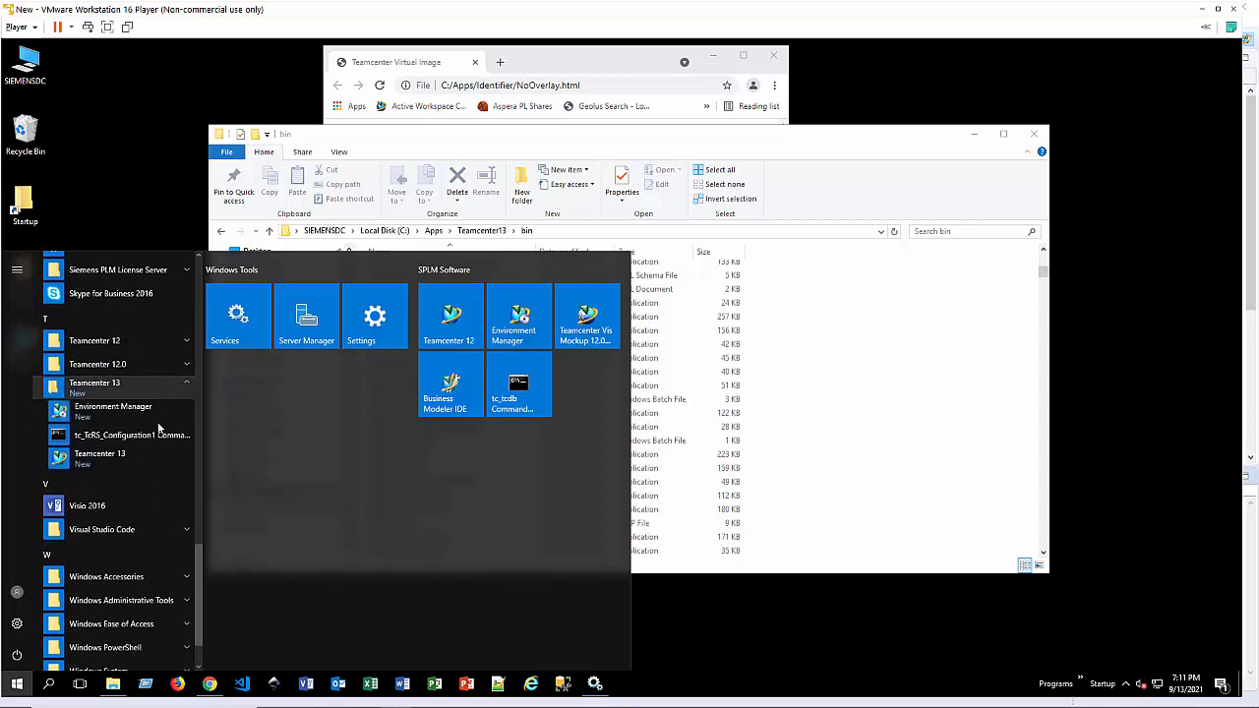
right_click(91, 445)
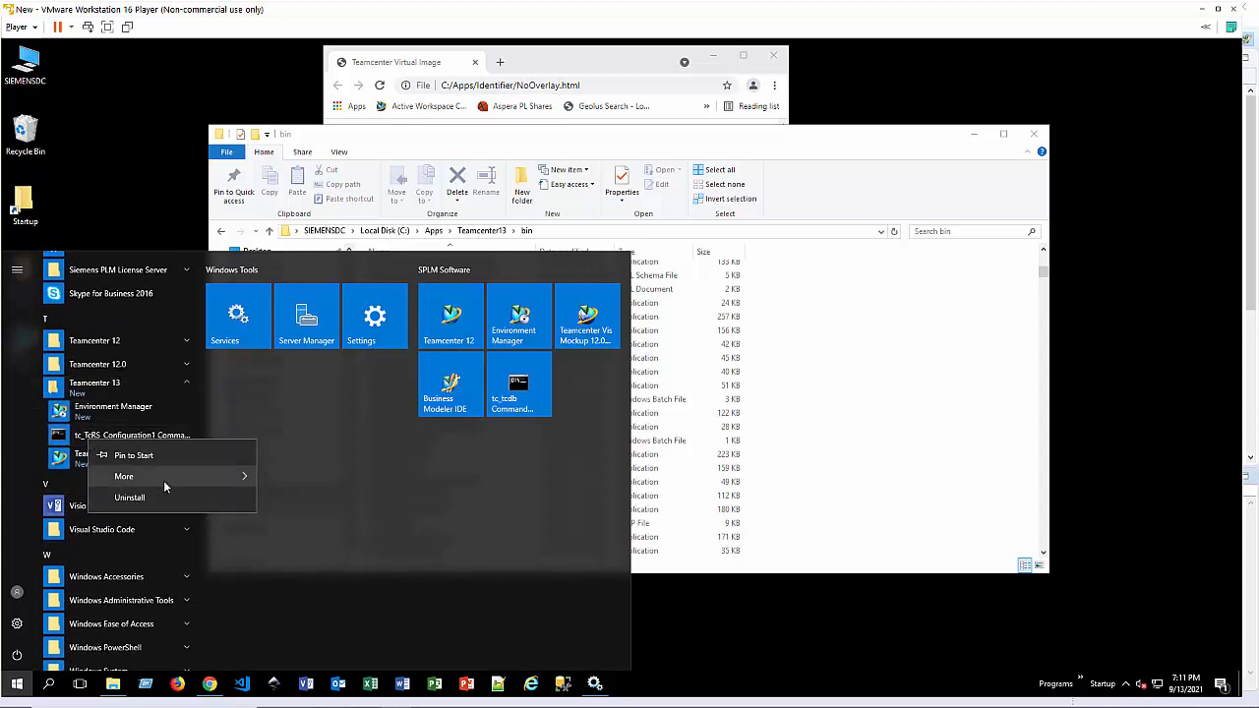
mouse_move(235, 480)
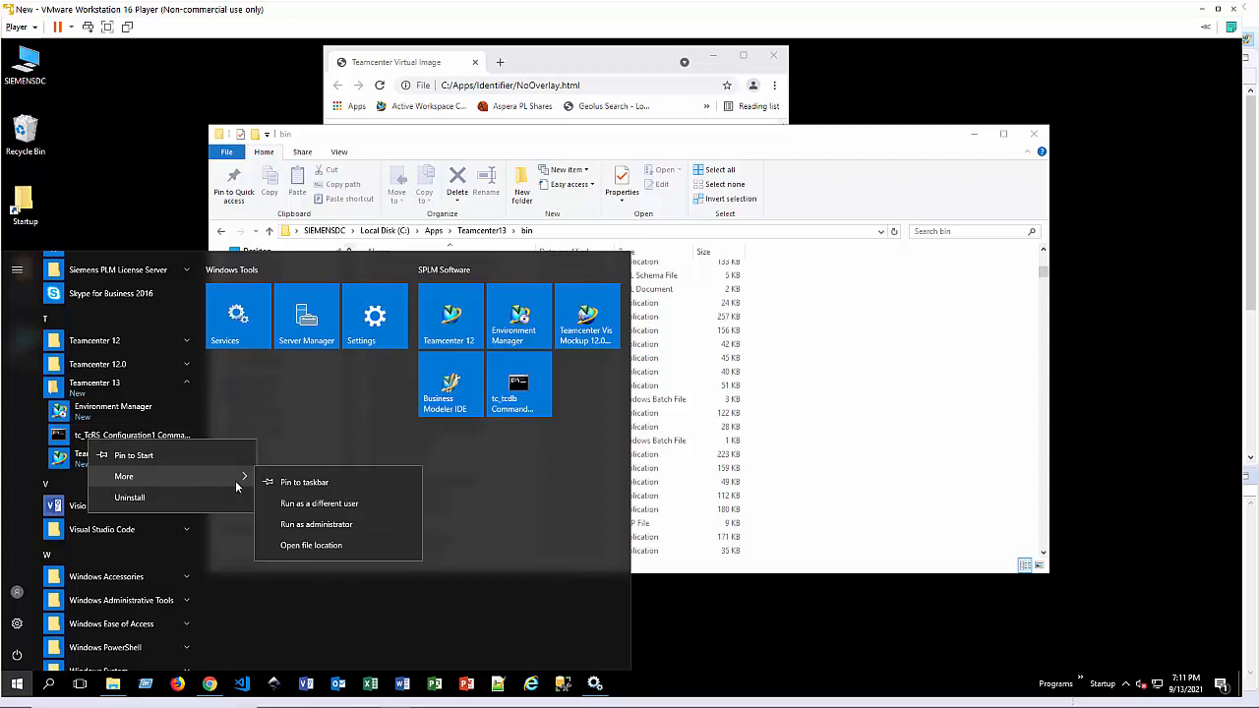
left_click(317, 524)
Step: Change the command prompt's working directory to ..\bin
type("cd ..\\")
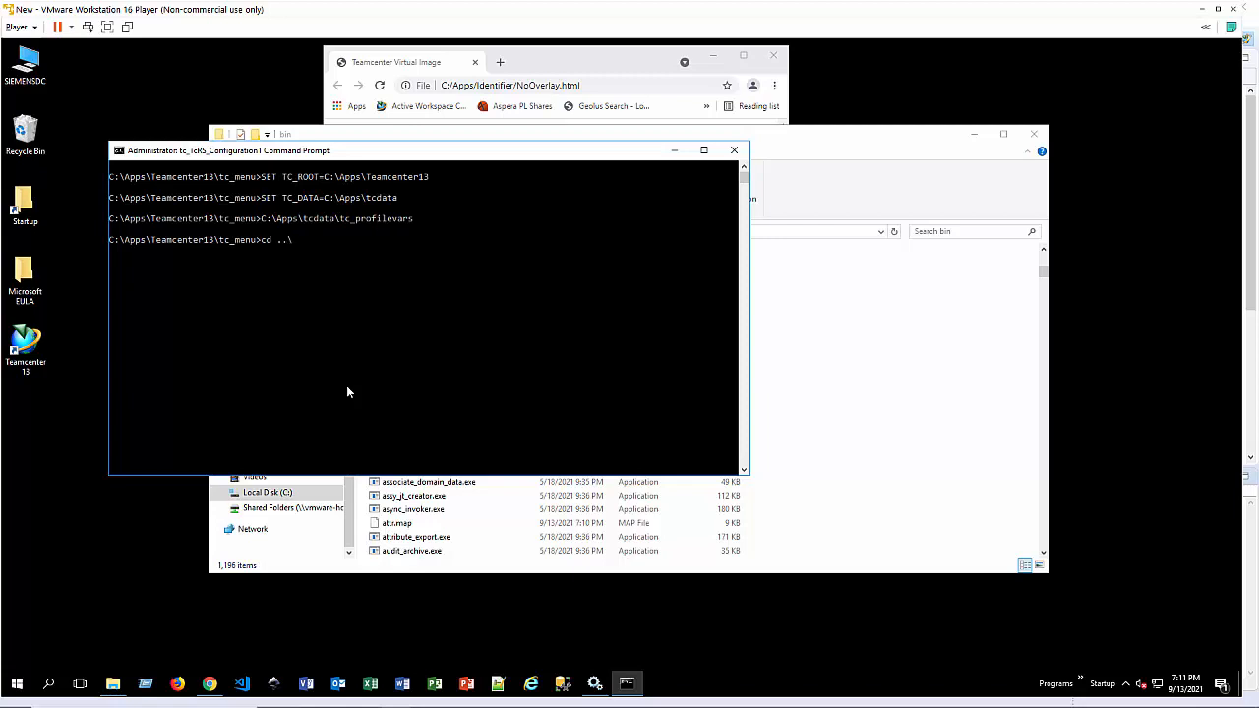
type("bin")
key("Return")
Step: Run export_attr_mappings.exe with the administrator user in the -u argument and -file="attr.map" as the output file
type("expo")
key("Tab")
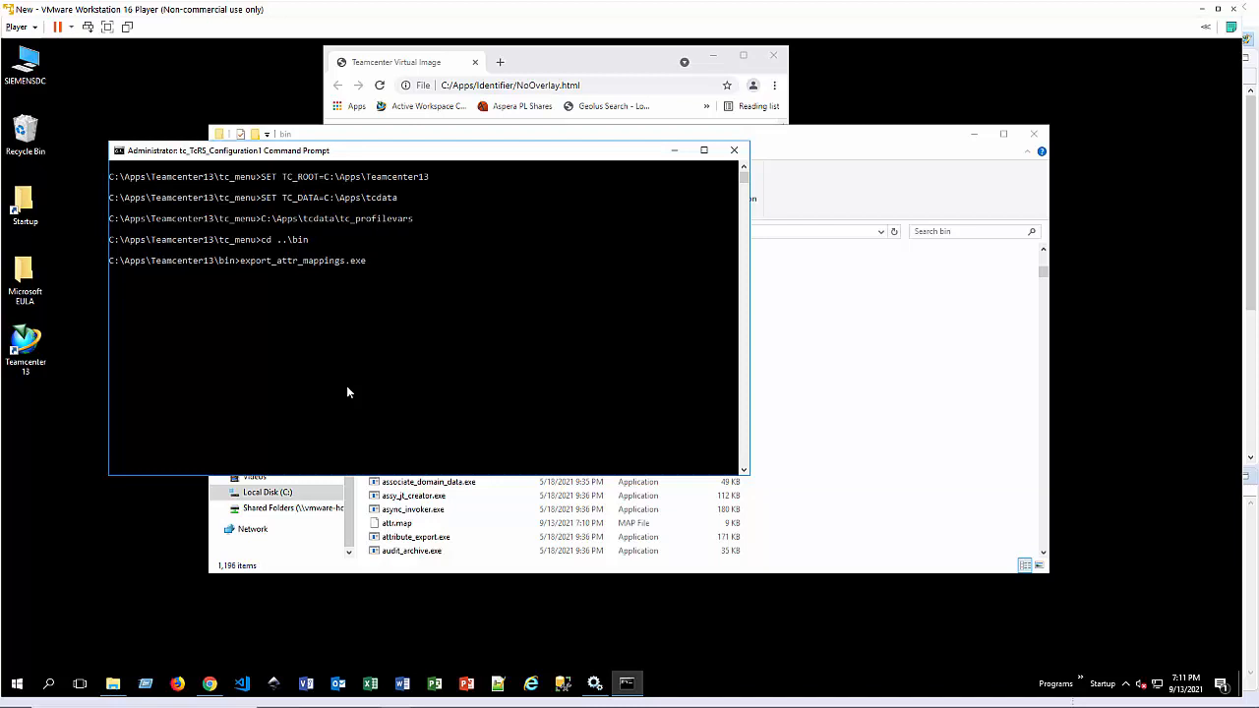
type("-u=infodba -file=\"attr.map")
key("Return")
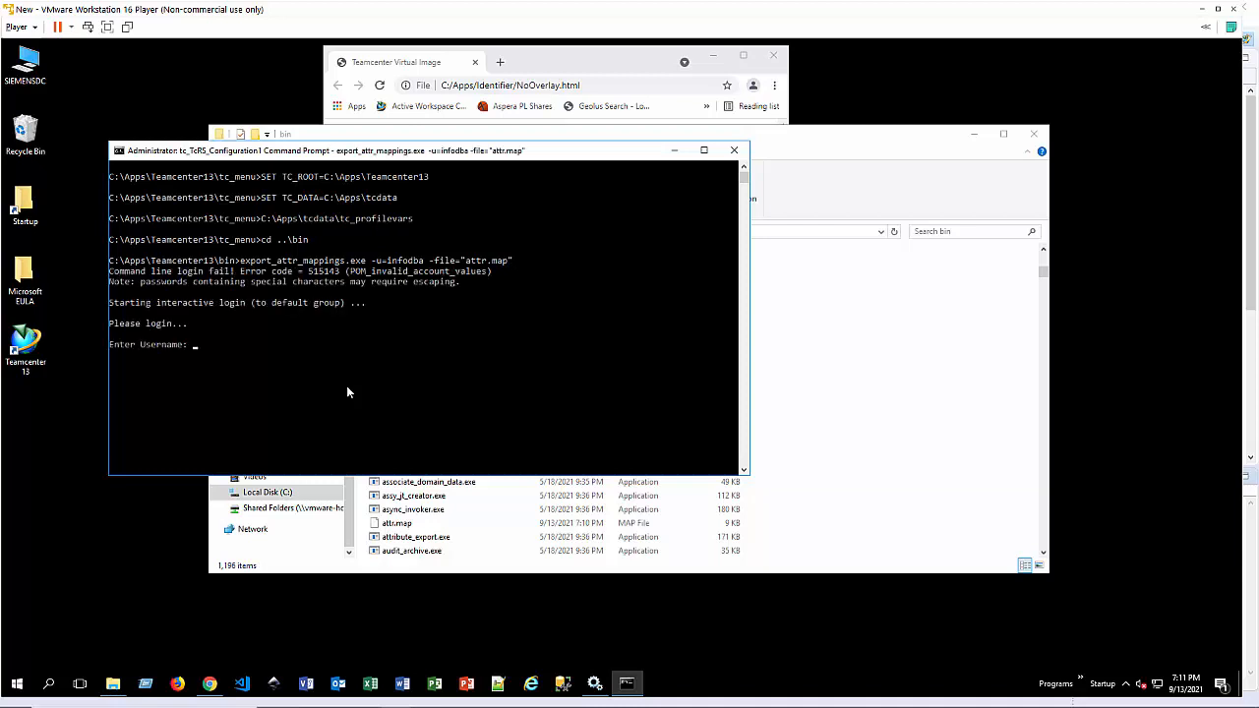
Step: Log in at the export utility's prompts with the administrator username and account password to export the mappings
type("infodba")
key("Return")
key("Return")
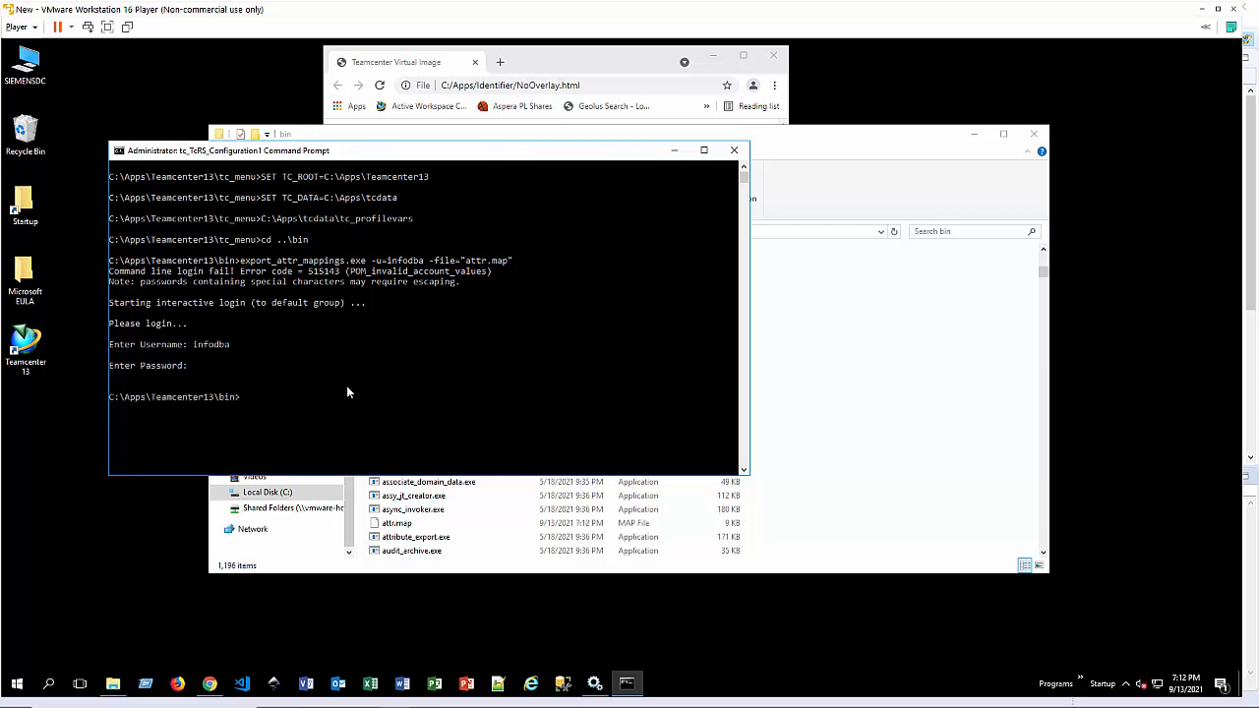
Step: Open the exported attr.map file in Notepad from the command prompt
type("notepad attr.map")
key("Return")
Step: In the SE Part dataset block of attr.map, add a new line reading "Manufacturer : ItemRevision"
scroll(346, 392, "down", 13)
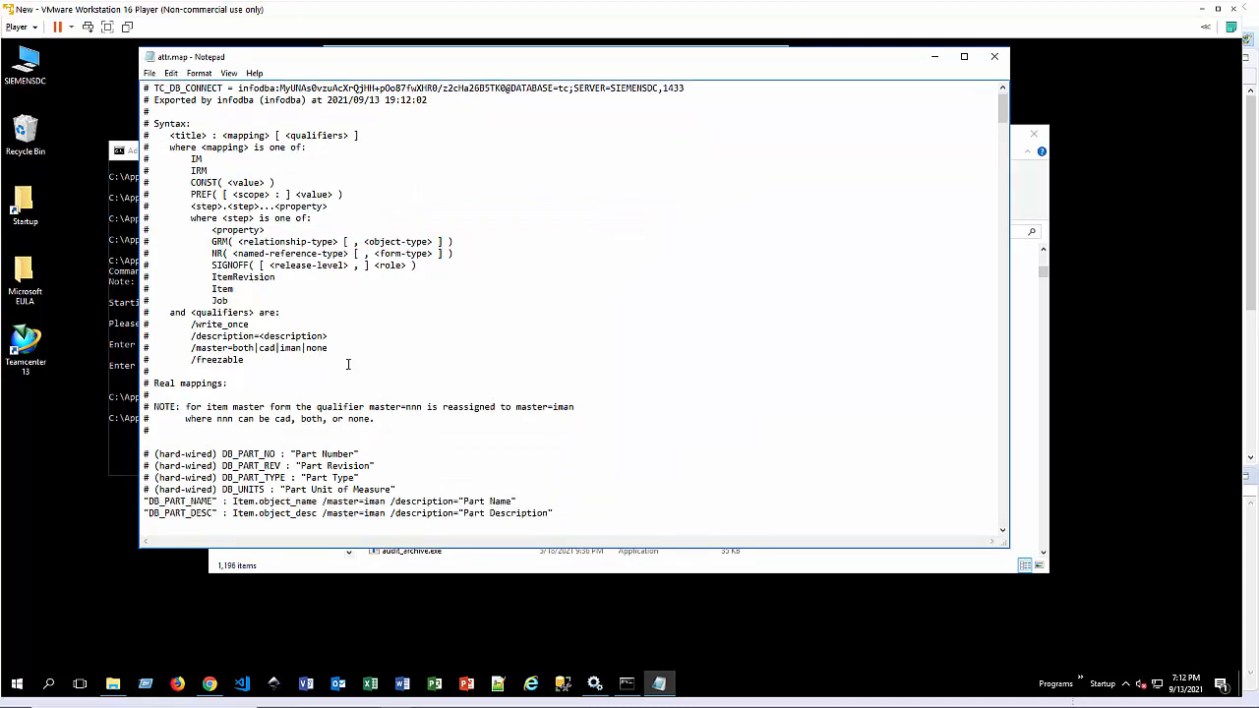
scroll(356, 364, "down", 6)
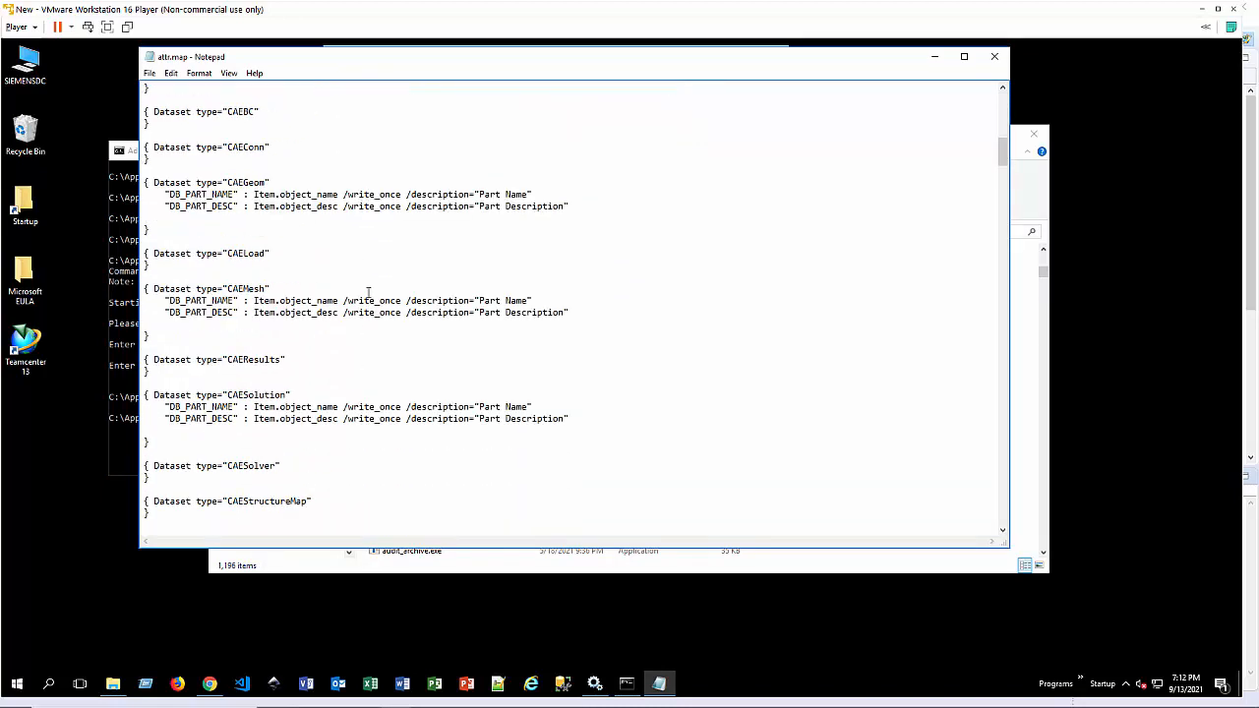
scroll(356, 364, "down", 14)
scroll(352, 341, "down", 20)
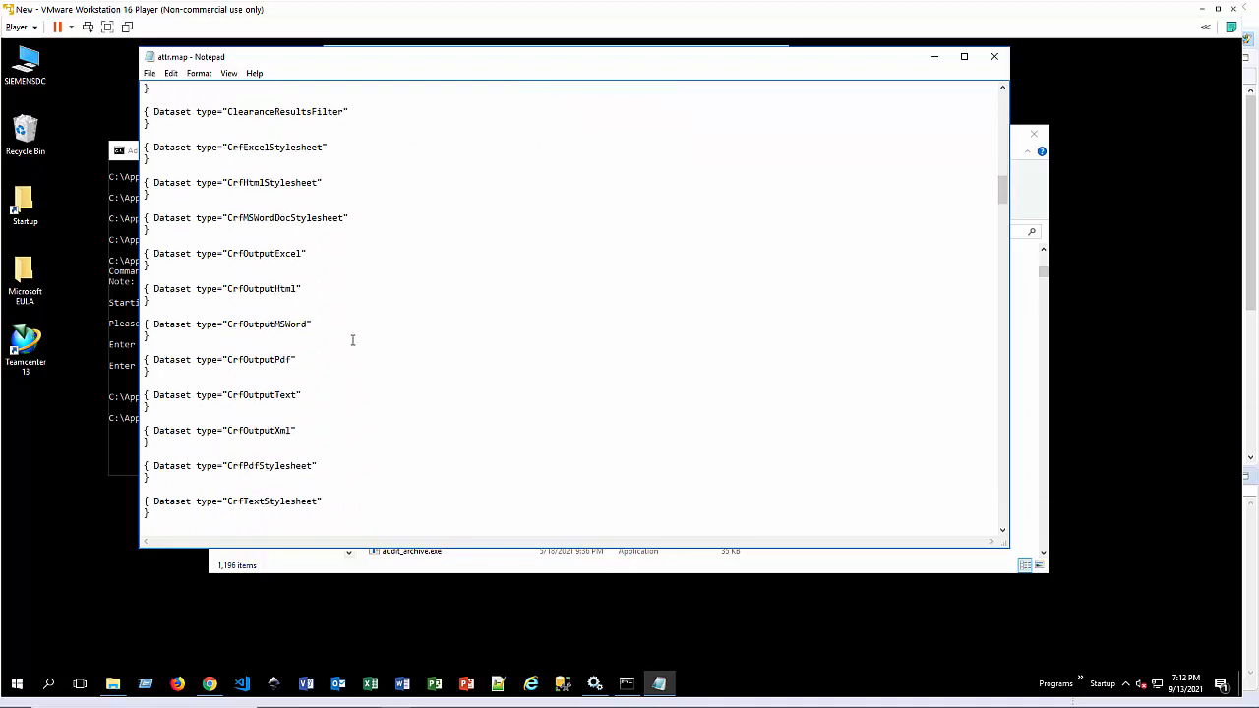
scroll(352, 345, "down", 20)
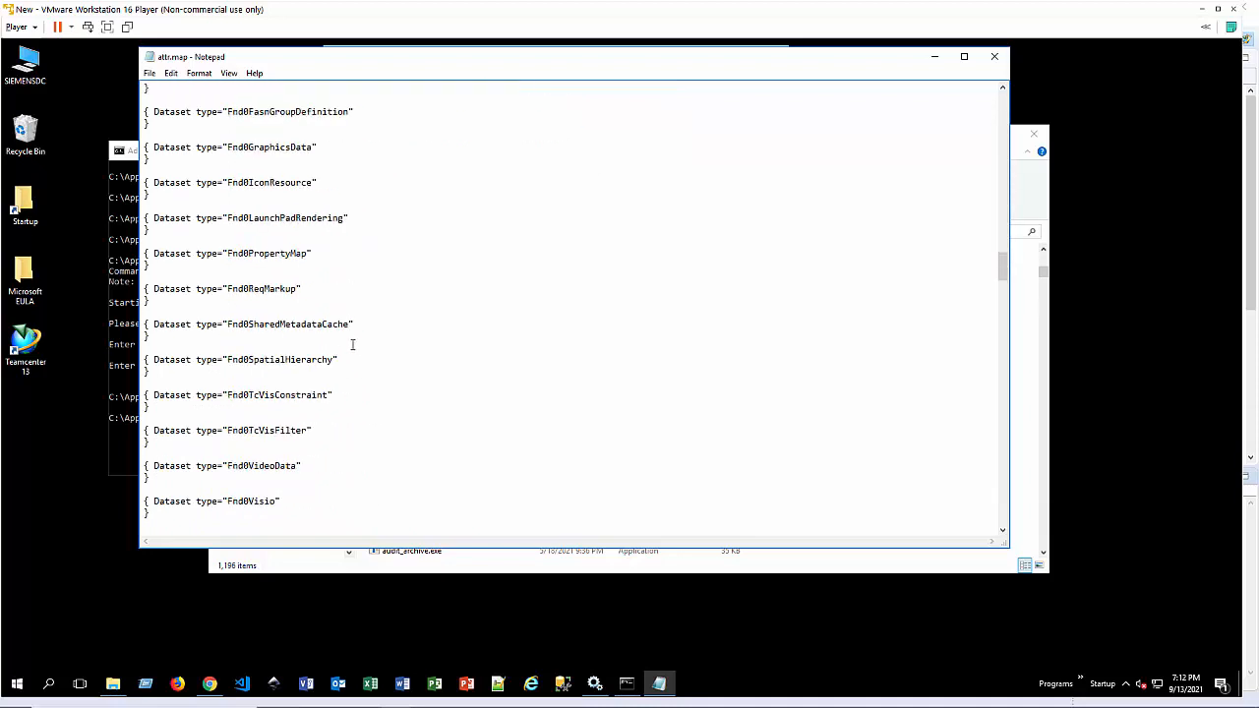
scroll(352, 341, "down", 20)
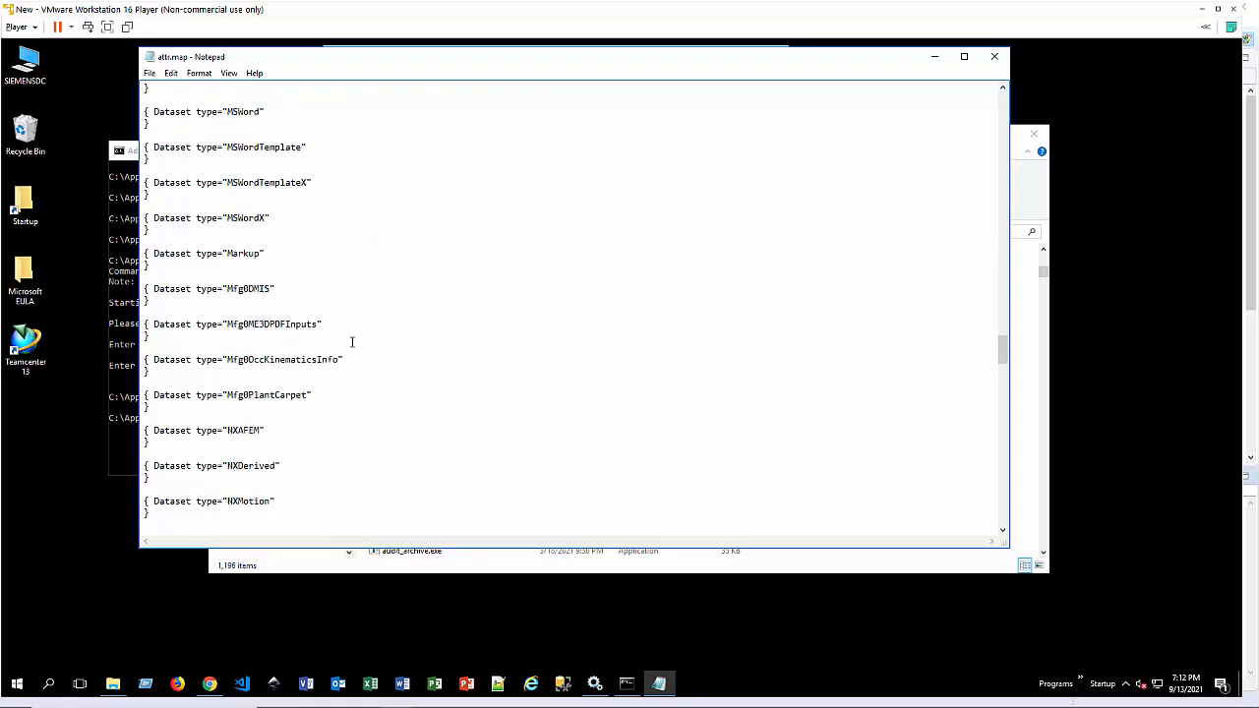
scroll(353, 341, "down", 5)
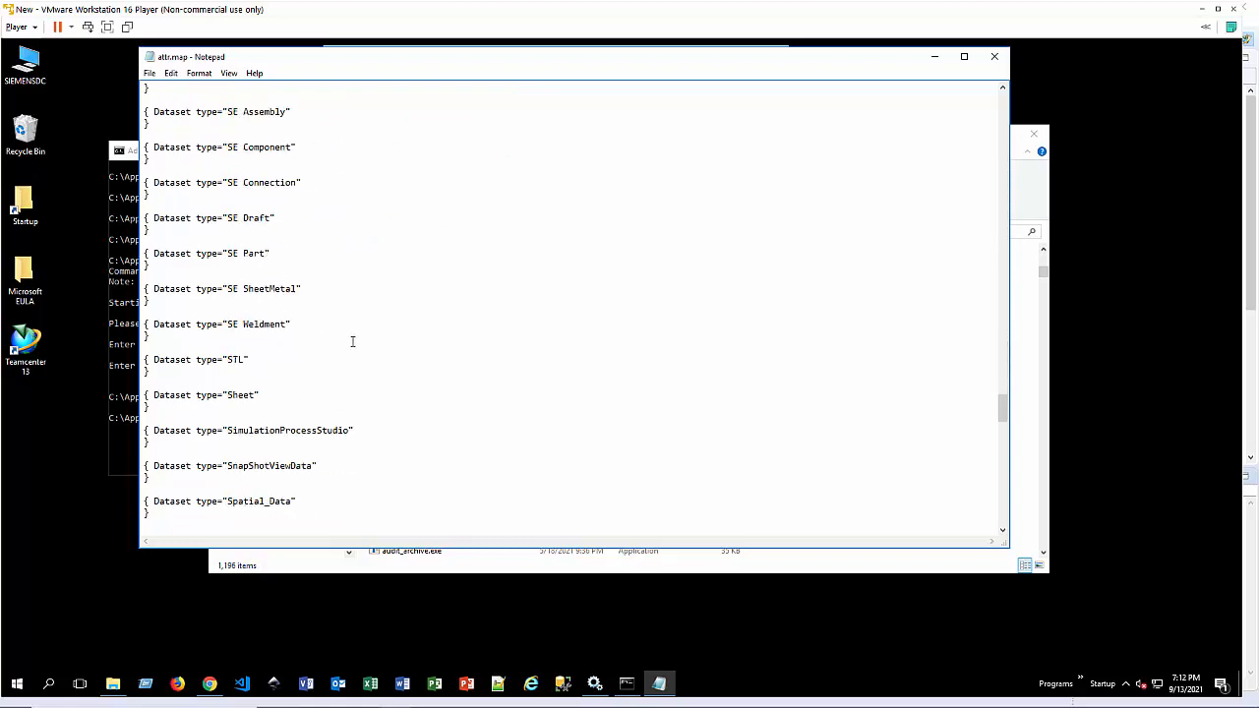
scroll(352, 341, "up", 3)
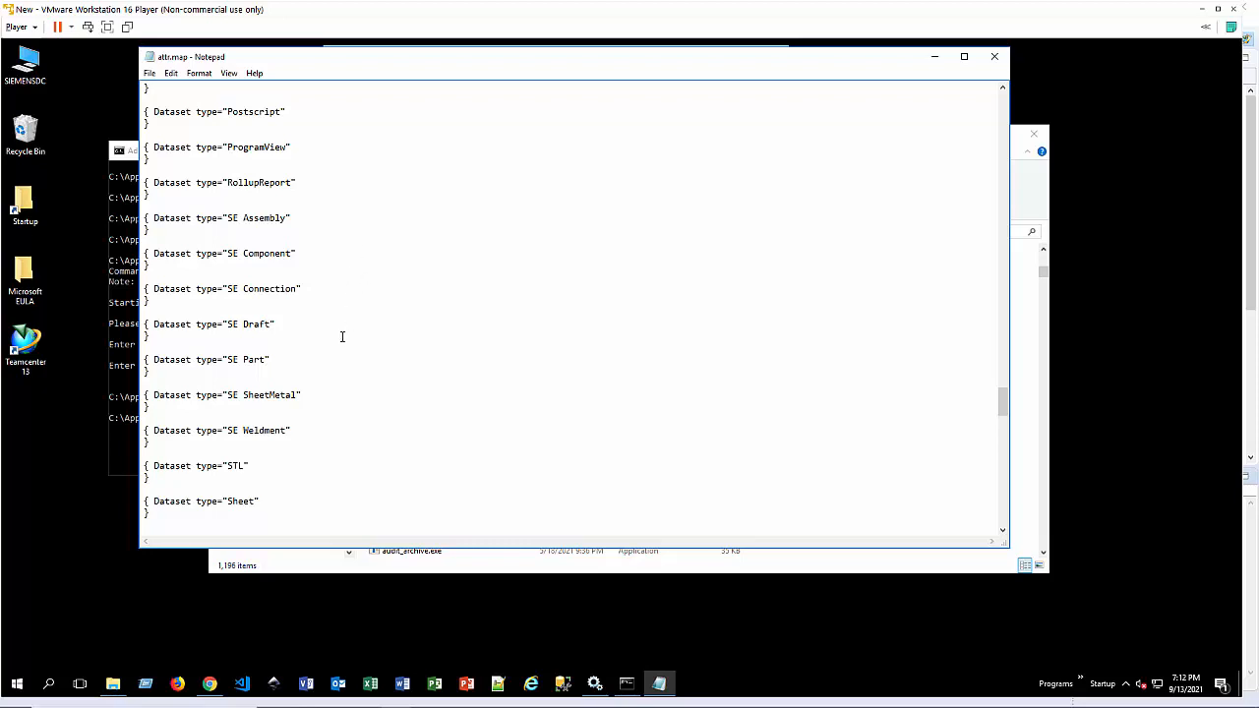
key("Return")
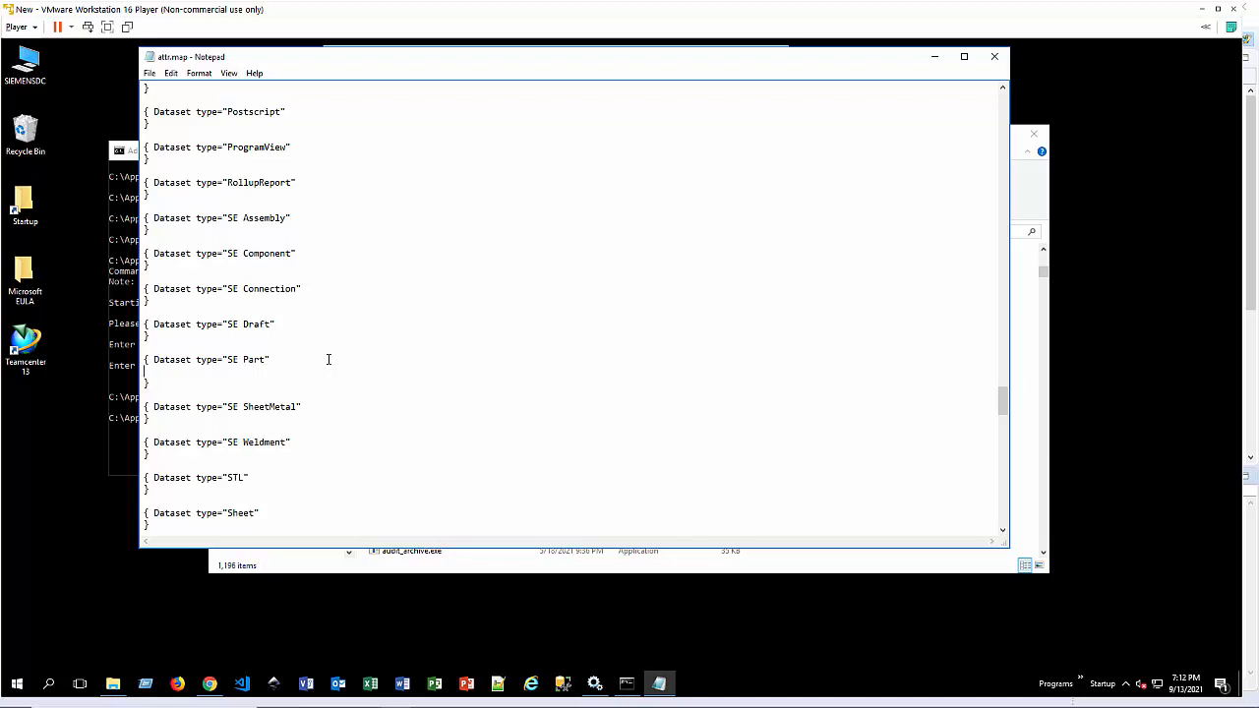
type("Manufacturer : ItemRevision")
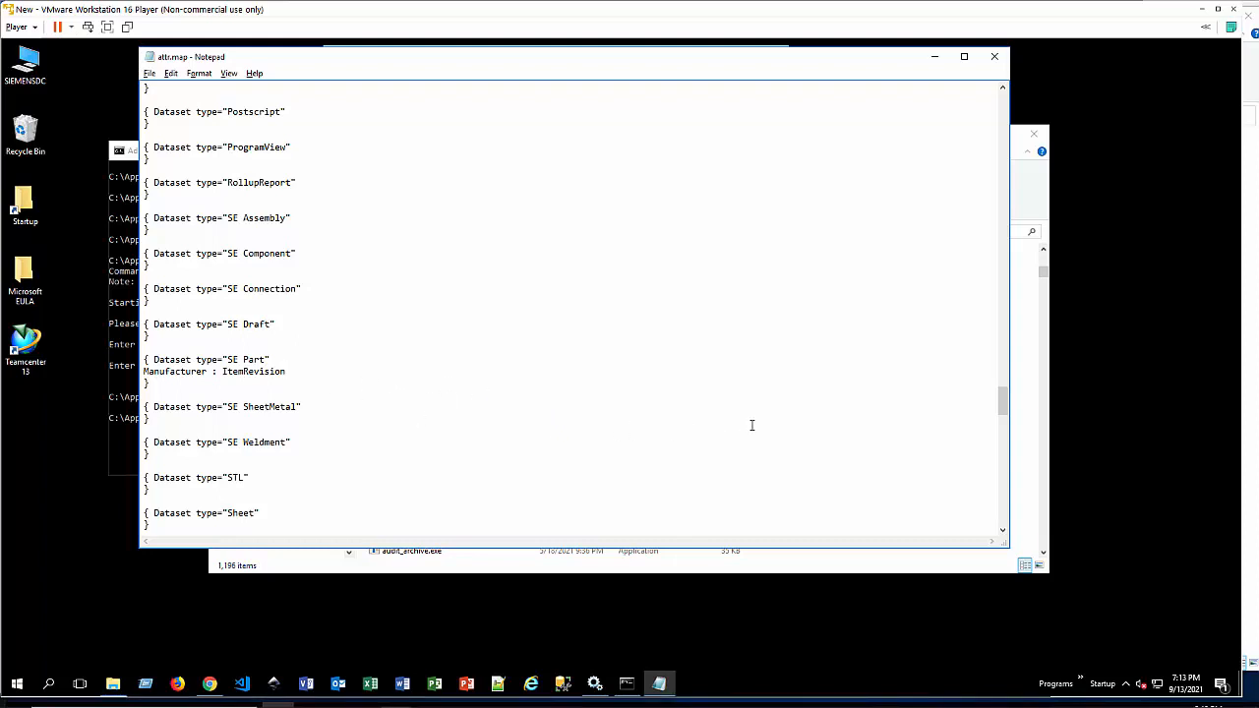
Step: Extend the Manufacturer mapping with the property .ap4Manufacturer after ItemRevision
type(".ap3Manufacturer")
key("shift+Left")
type("4")
Step: Add the qualifier /master=both to the end of the Manufacturer mapping line
key("End")
type("/master")
type("d")
key("BackSpace")
key("BackSpace")
type("iman")
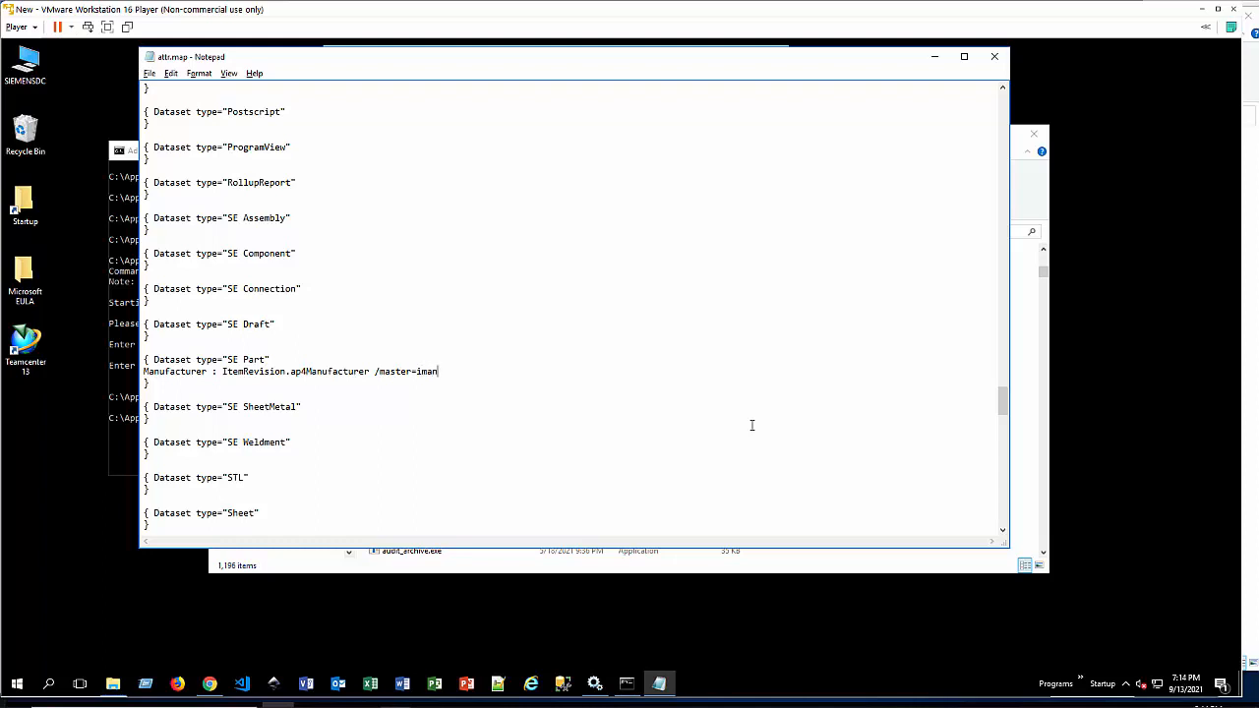
key("BackSpace")
key("BackSpace")
key("BackSpace")
key("BackSpace")
type("both")
left_click_drag(223, 372, 351, 370)
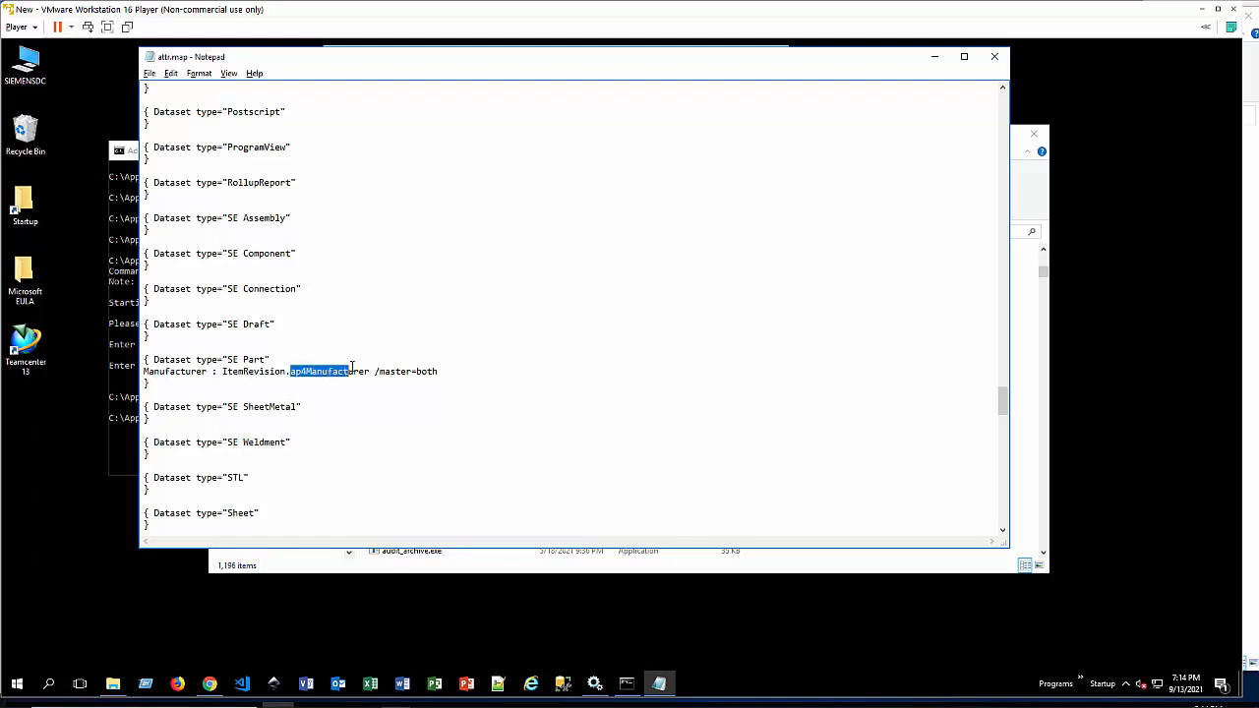
double_click(420, 370)
Step: Duplicate the Manufacturer mapping onto a new line directly below it in the SE Part block
left_click(470, 381)
key("Return")
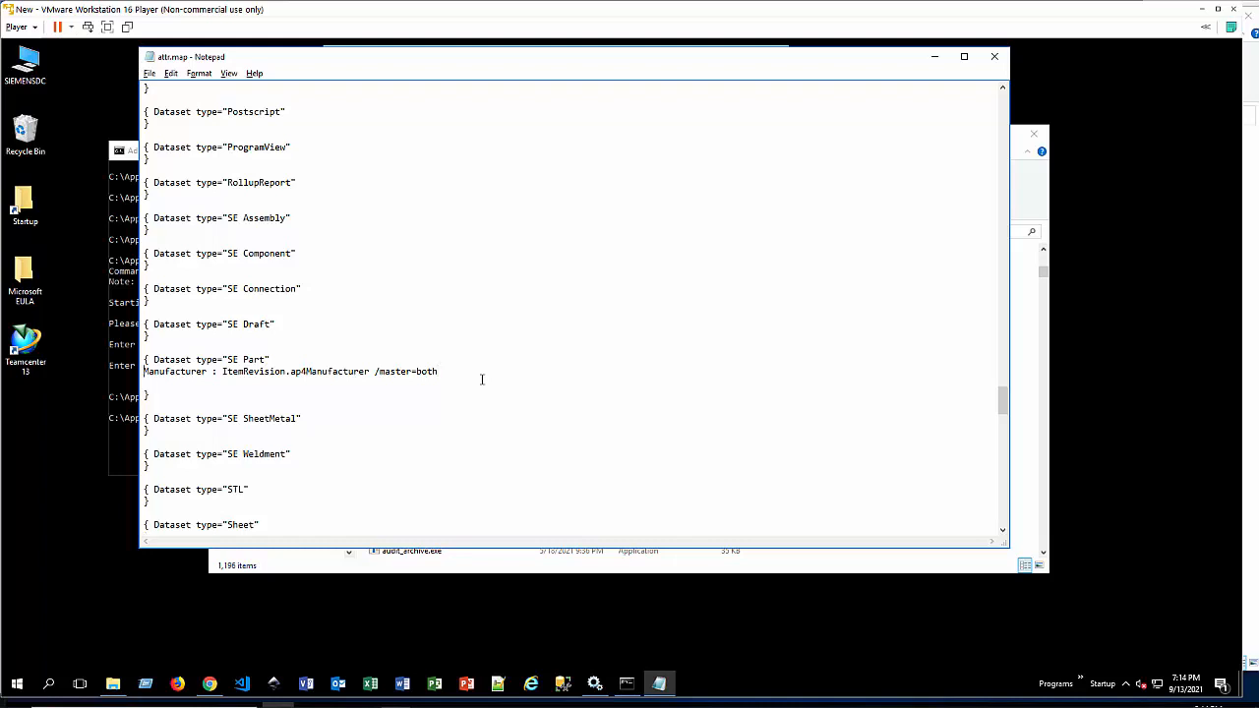
key("shift+Down")
key("ctrl+c")
key("Right")
key("ctrl+v")
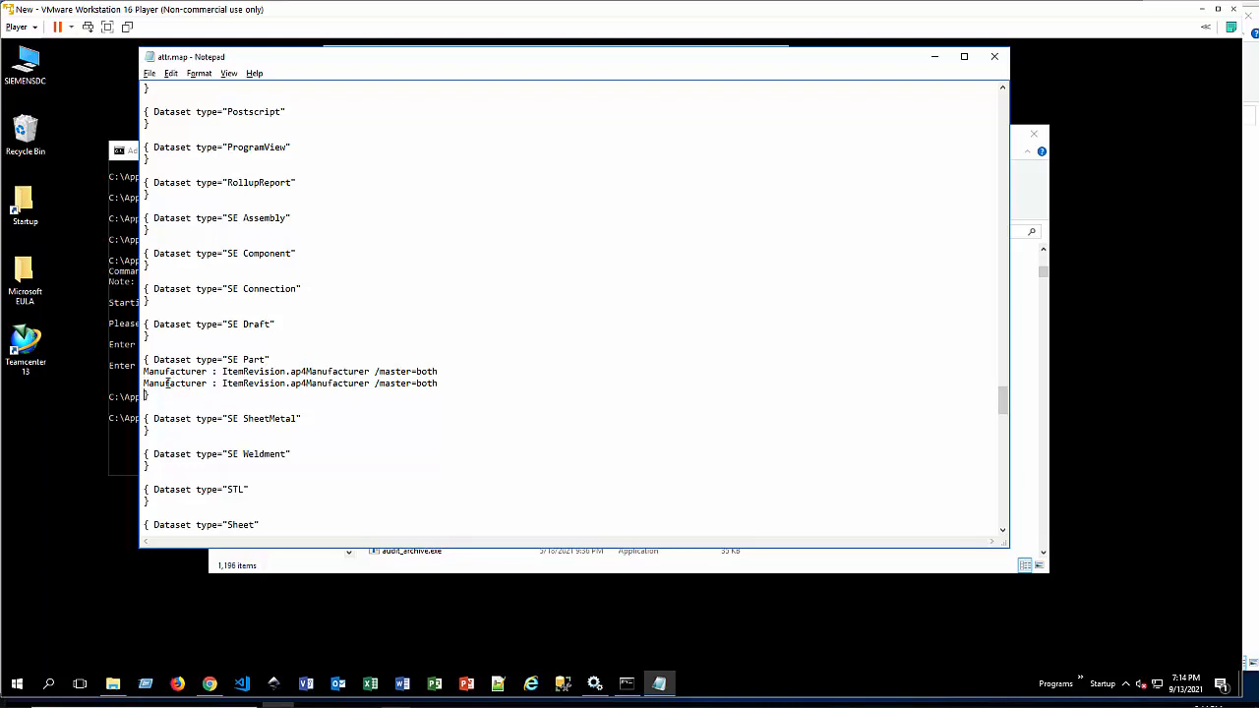
Step: Change the title of the duplicated mapping line to Manufacturer_PN
left_click_drag(164, 384, 210, 384)
type("PN")
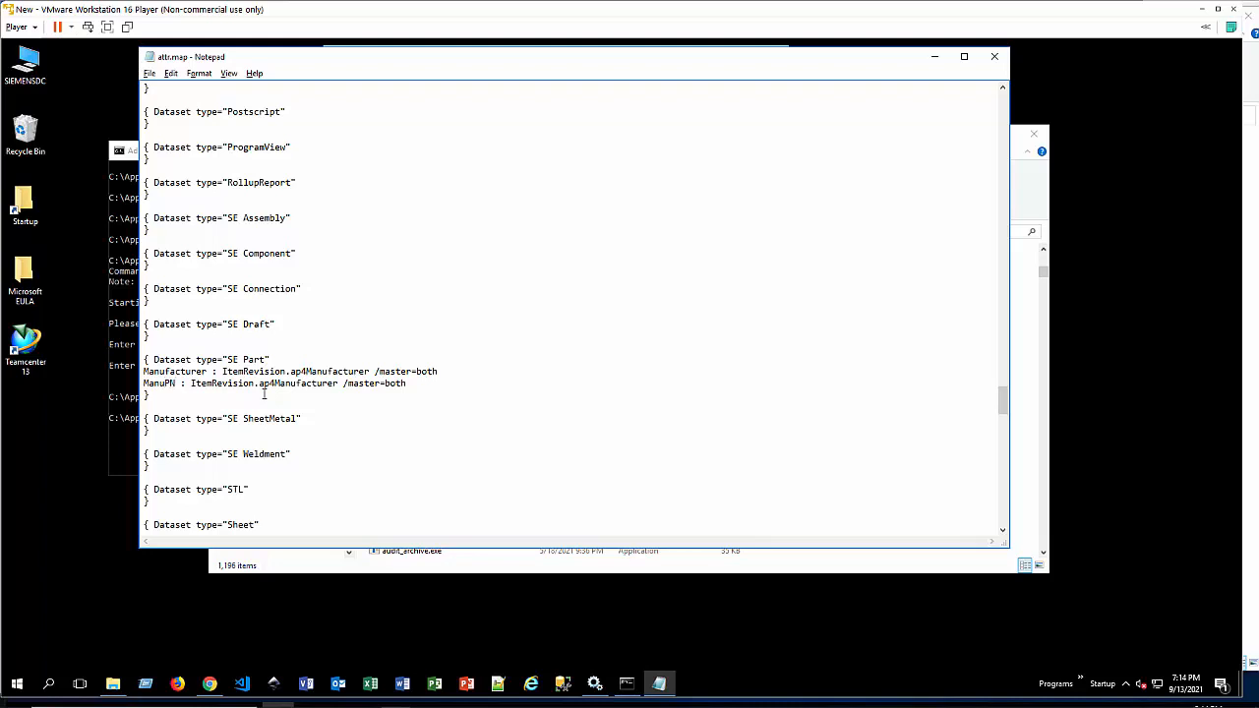
type("facturer")
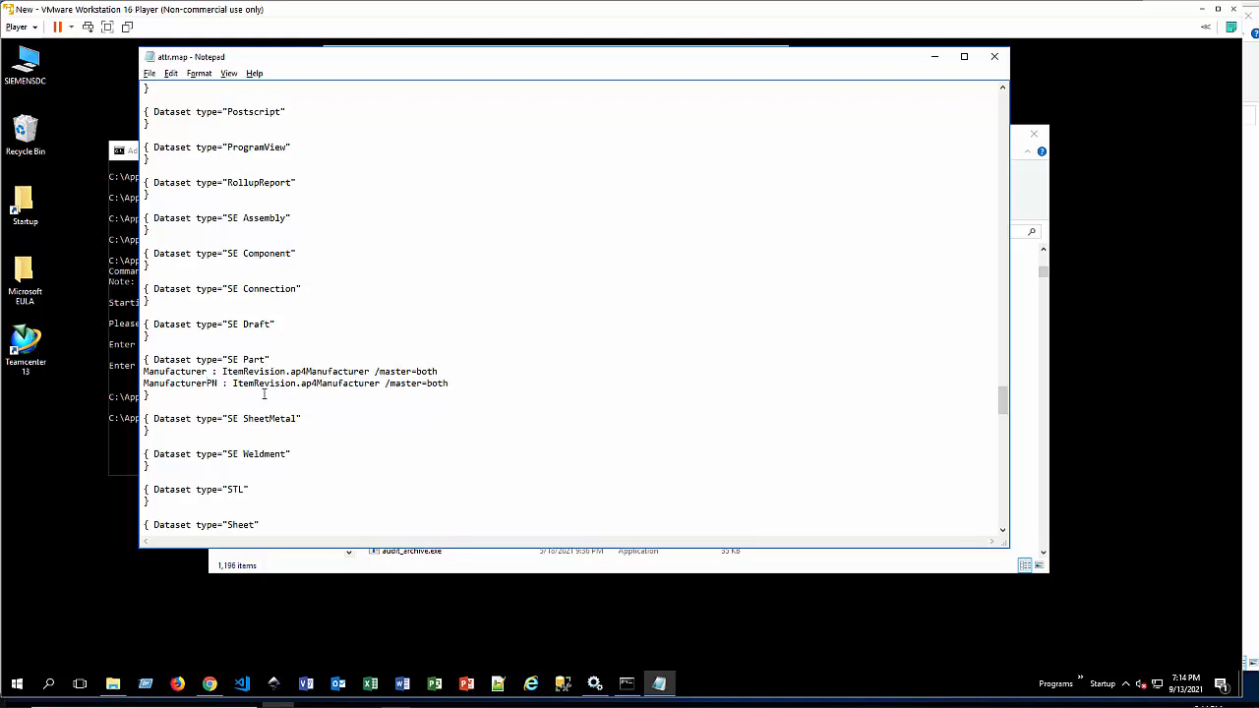
type("_")
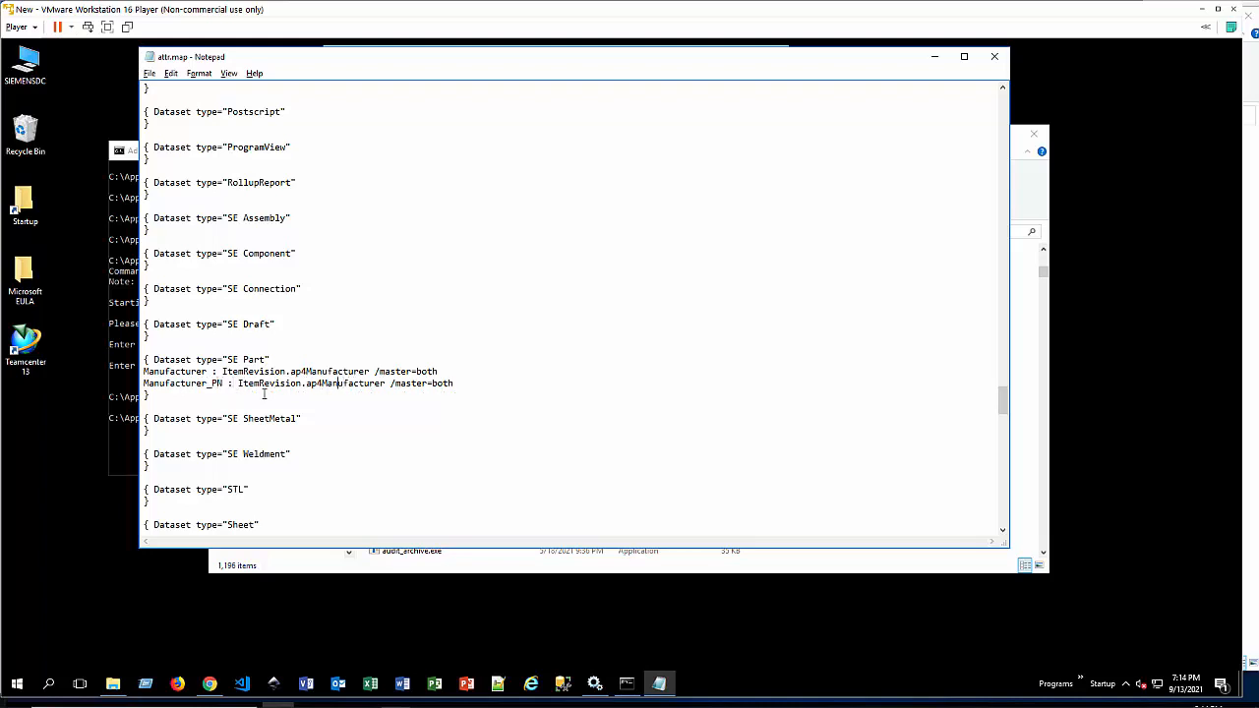
Step: Change the property in the Manufacturer_PN mapping line to ap4ManuPN
key("shift+Right")
key("shift+Right")
key("shift+Right")
key("shift+Right")
key("shift+Right")
key("shift+Right")
key("shift+Right")
key("shift+Right")
type("PN")
Step: Copy the Manufacturer and Manufacturer_PN mapping lines from the SE Part block into the SE Draft block
key("Up")
key("Home")
key("shift+Down")
key("shift+Down")
key("ctrl+c")
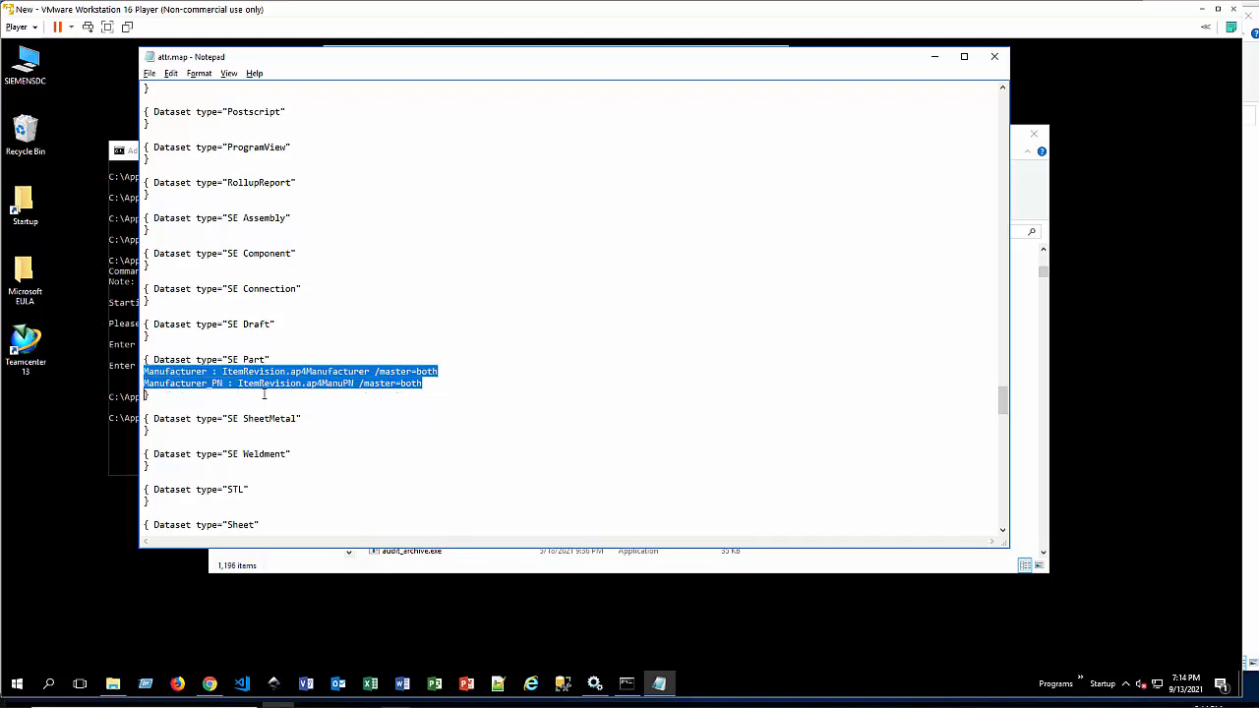
key("Left")
key("Up")
key("Up")
key("Up")
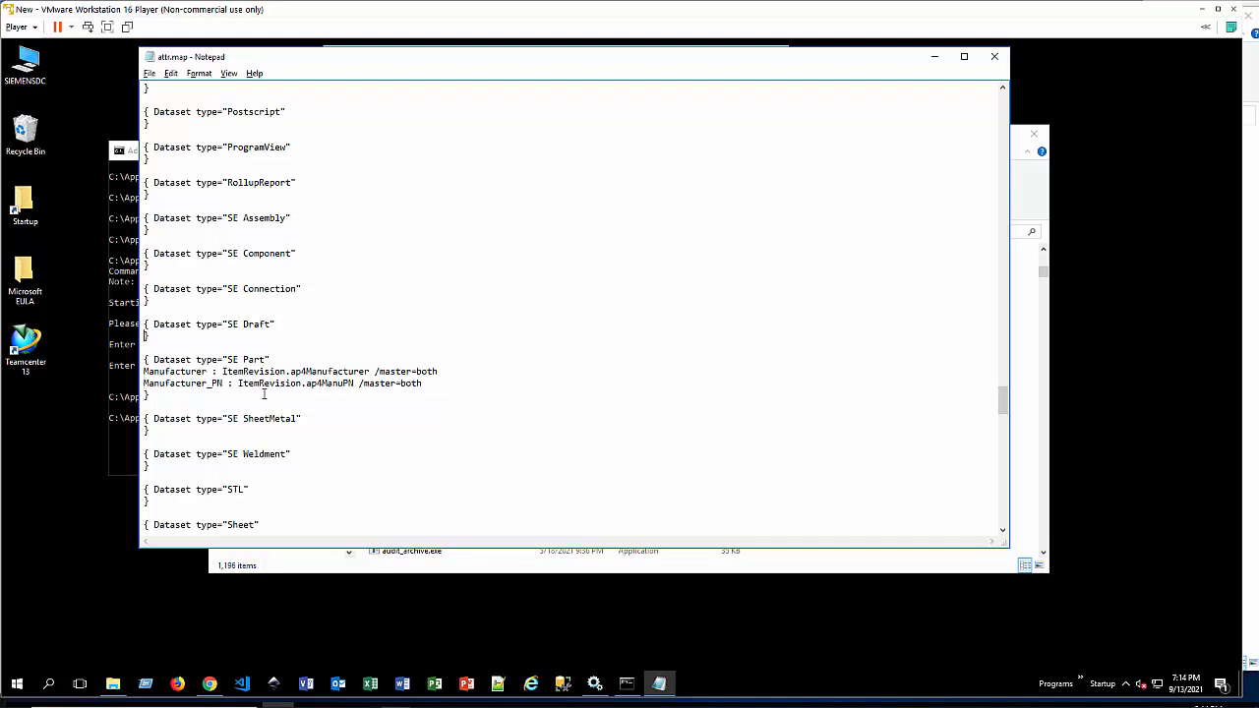
key("ctrl+v")
Step: Insert the two copied manufacturer mapping lines into the SE Assembly block
key("Up")
key("Up")
key("Up")
key("Up")
key("Up")
key("Up")
key("Up")
key("Up")
key("Up")
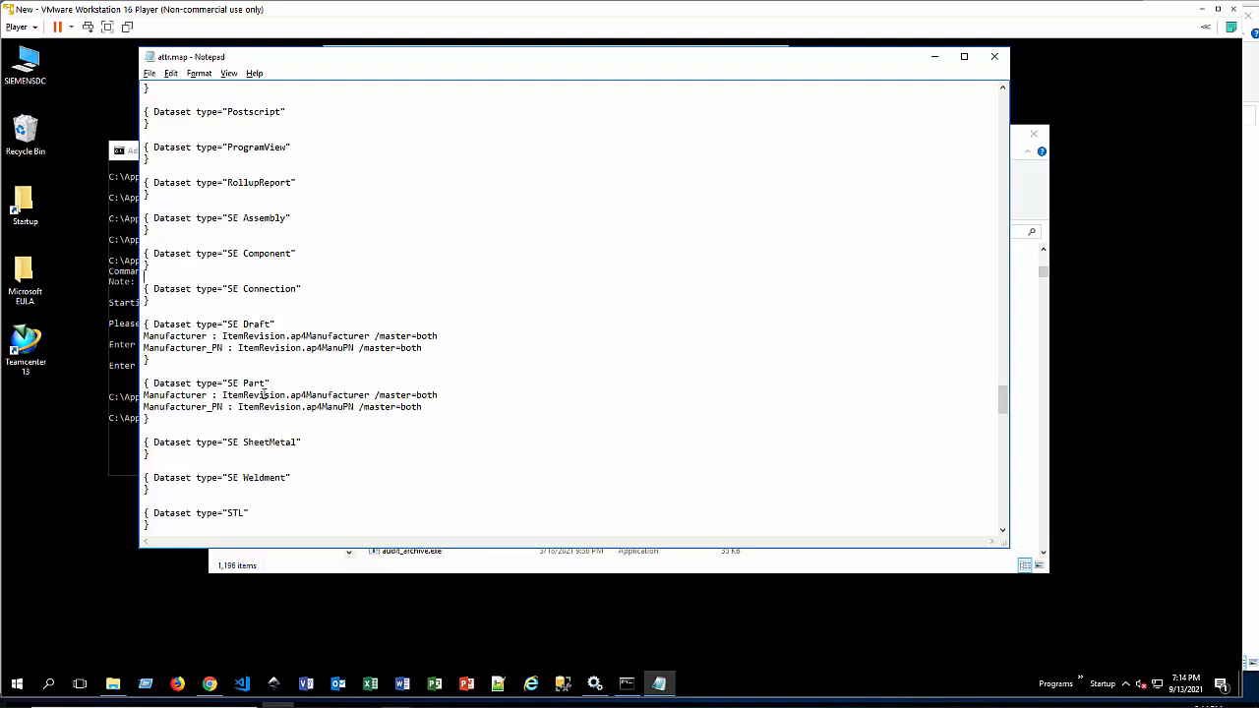
key("Up")
type("Manufacturer : ItemRevision.ap4Manufacturer /master-both Manufacturer_PN : ItemRevision.ap4ManuPN /master-both")
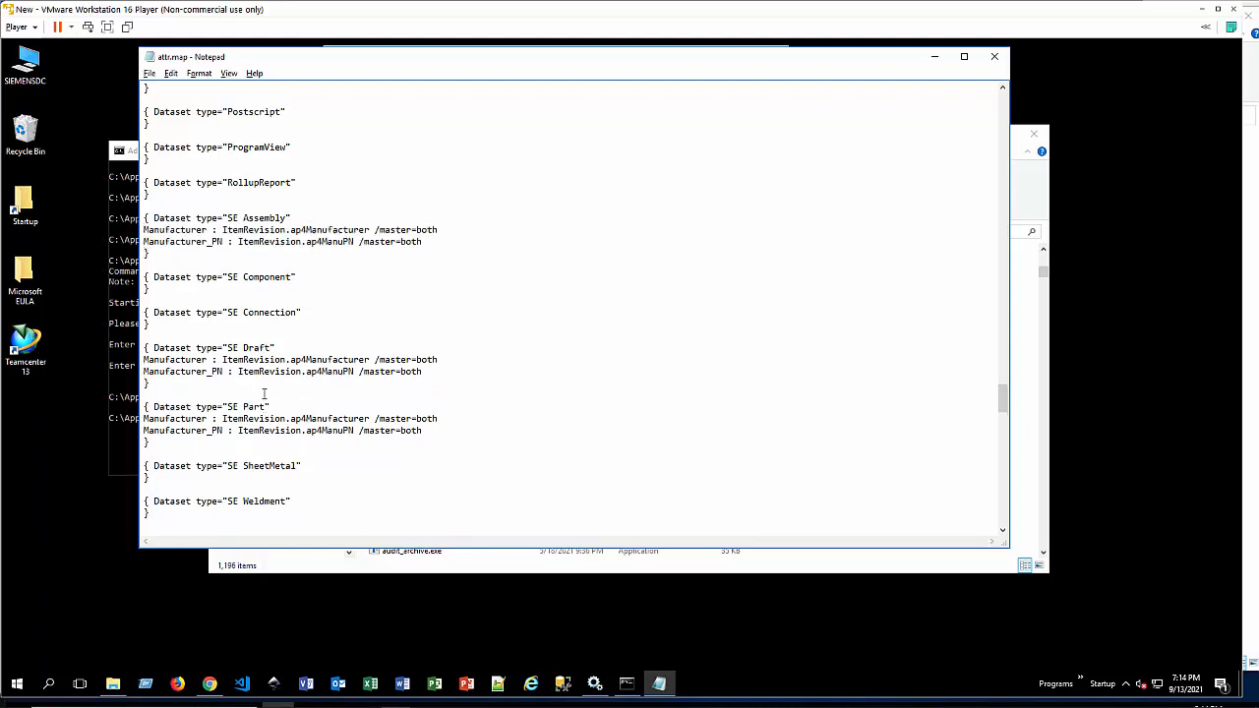
Step: Insert the two copied manufacturer mapping lines into the SE SheetMetal and SE Weldment blocks
scroll(263, 394, "down", 4)
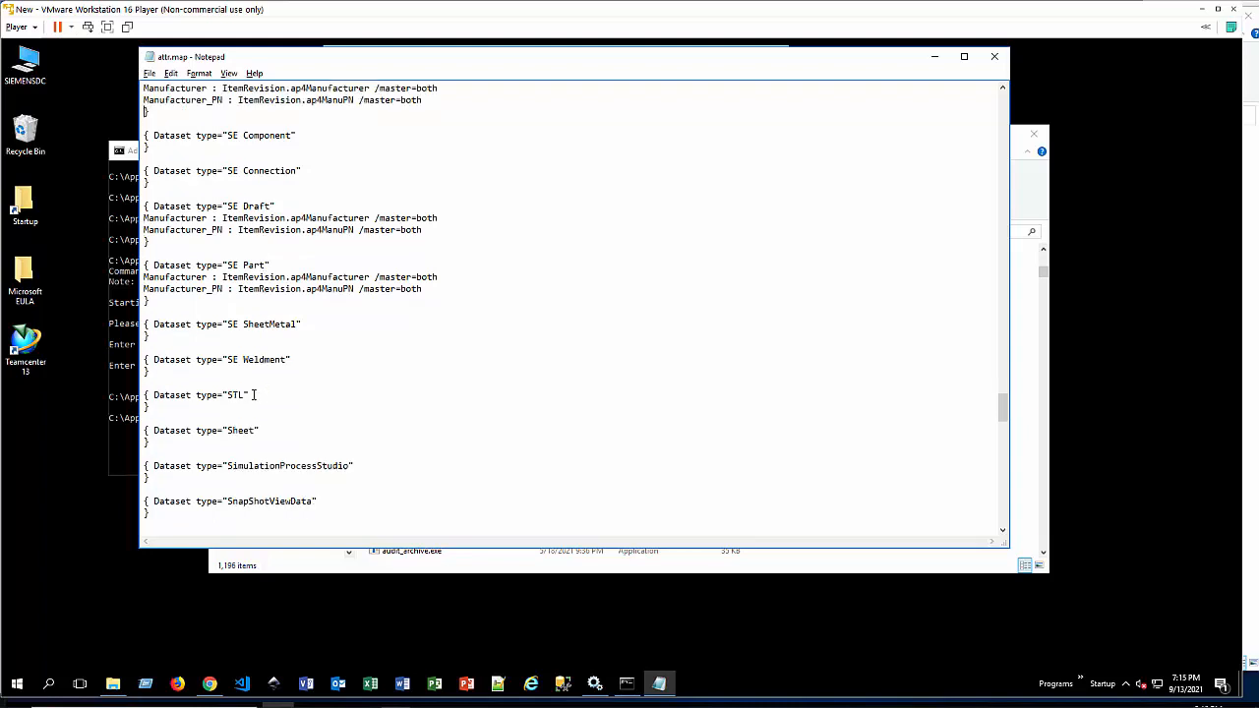
left_click(147, 335)
type("Manufacturer : ItemRevision.ap4Manufacturer /master-both Manufacturer_PN : ItemRevision.ap4ManuPN /master-both")
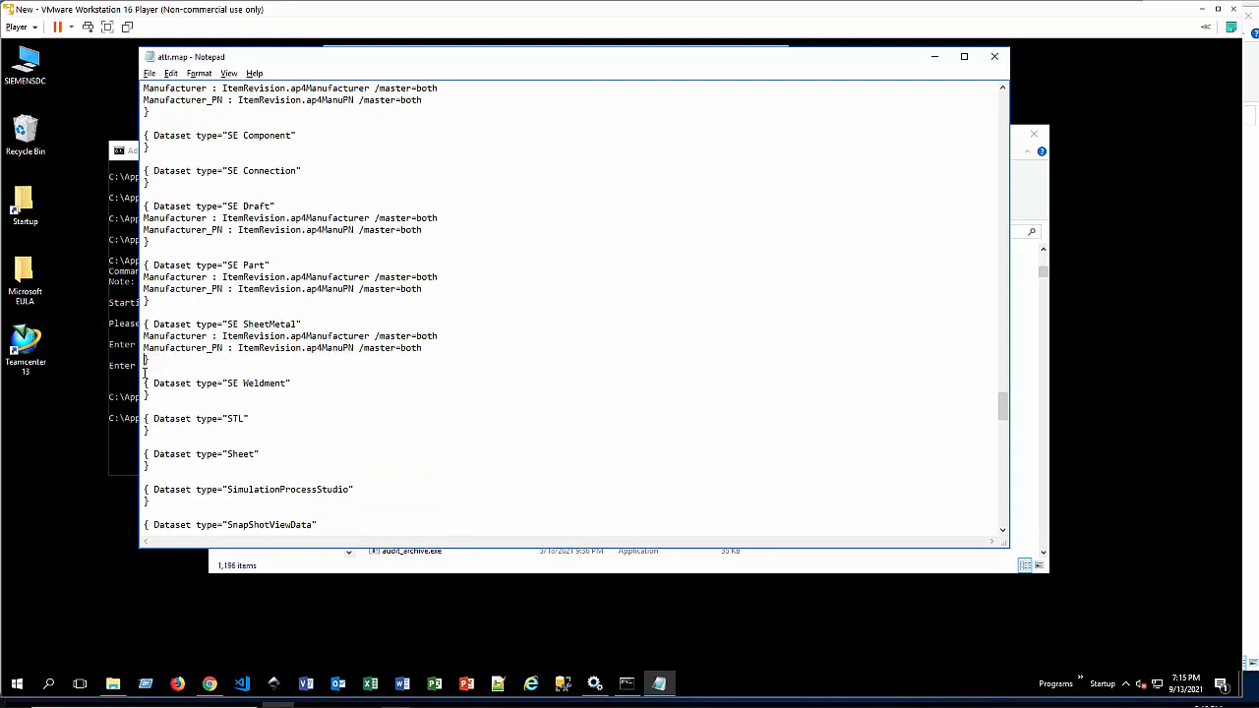
key("Down")
key("Down")
key("Down")
key("ctrl+v")
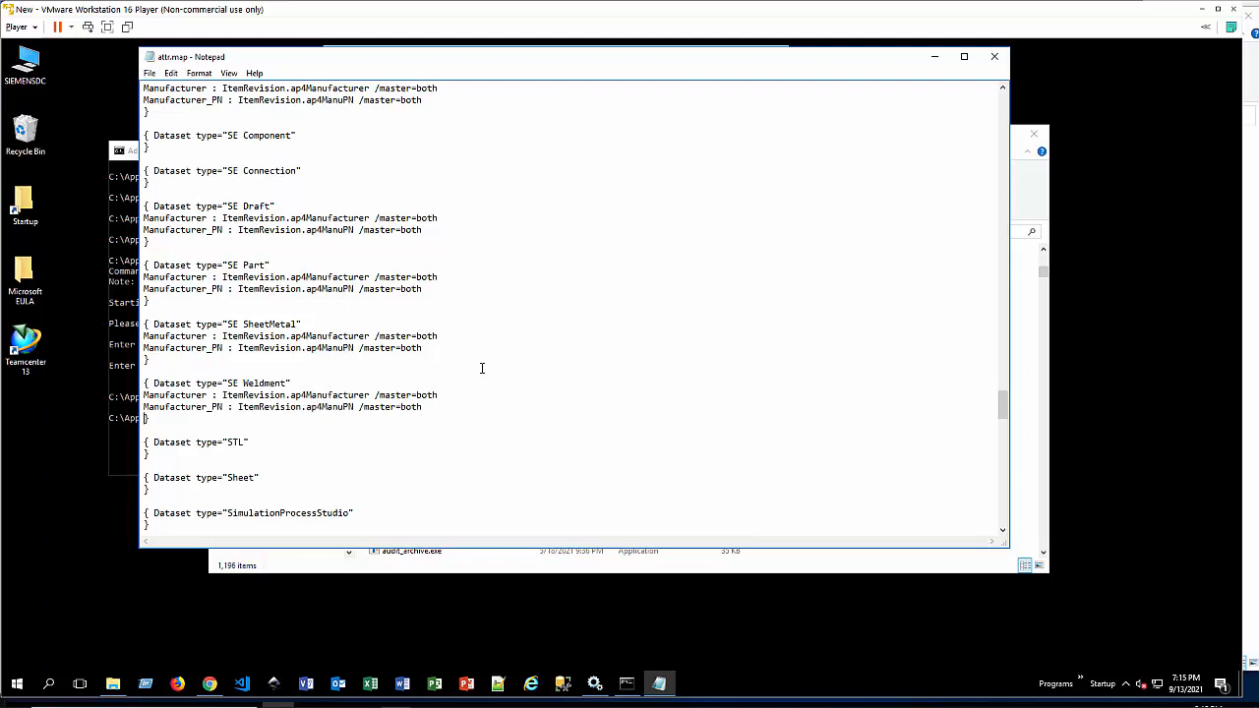
Step: In the Teamcenter command prompt, adapt the earlier export command and run import_attr_mappings.exe -u=infodba -file="attr.map"
key("alt+Tab")
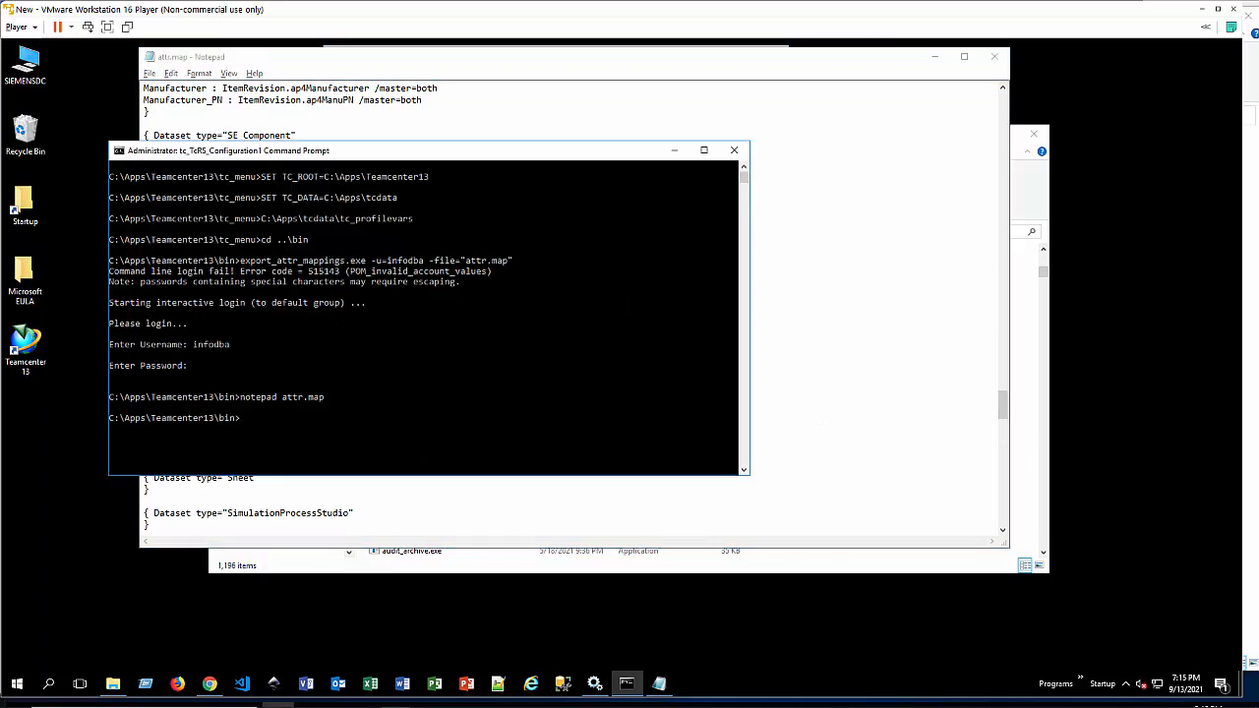
key("Up")
key("Up")
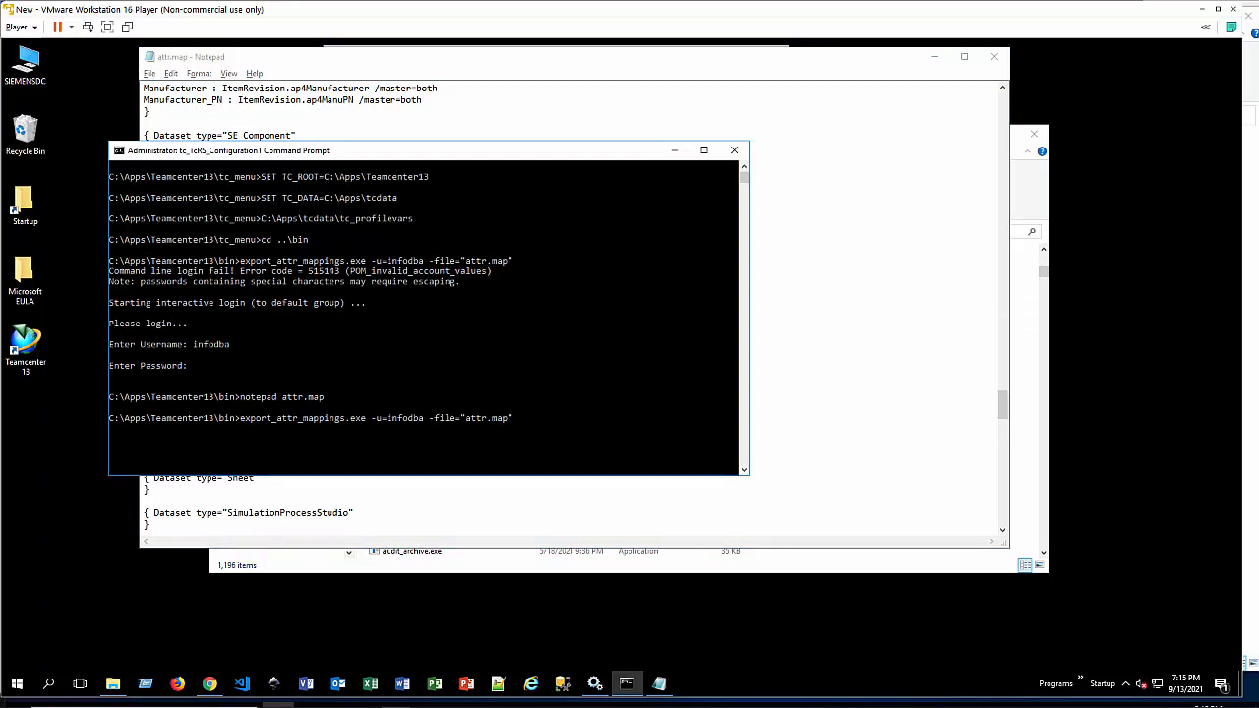
key("Home")
key("Delete")
key("Delete")
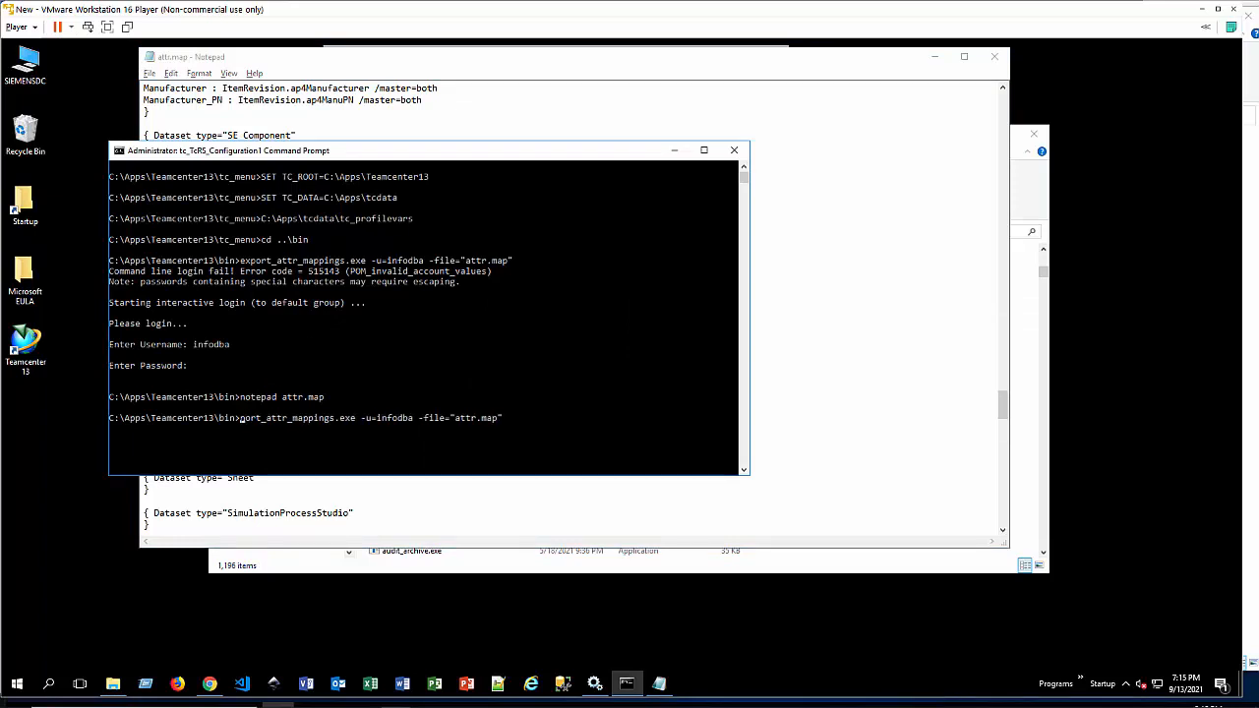
type("imp")
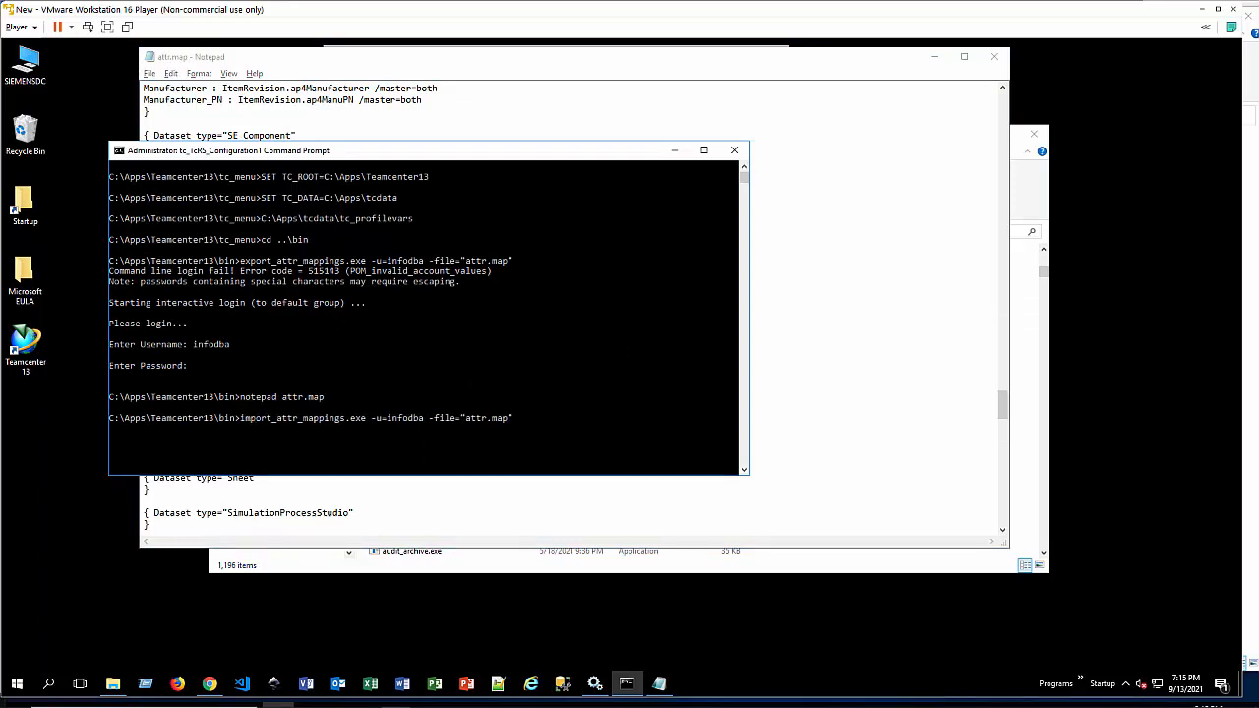
key("Return")
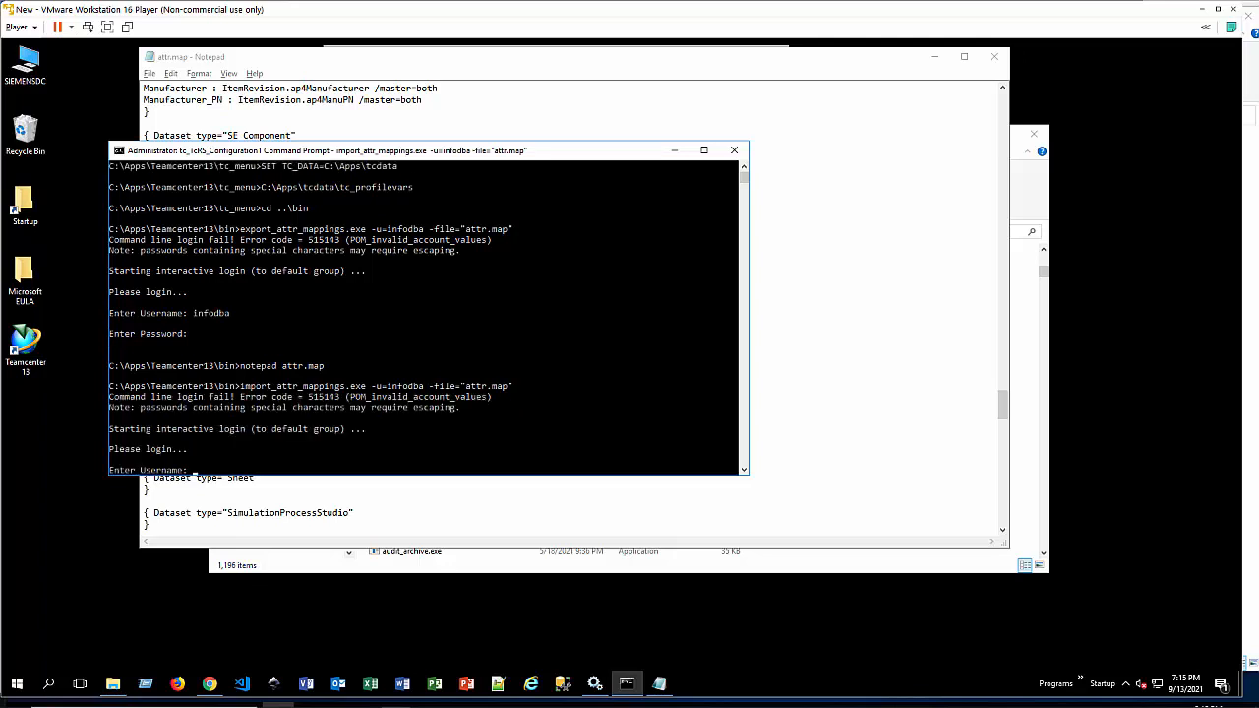
Step: Log in to the mapping import by entering the administrator's username and the account password
type("infodba")
key("Return")
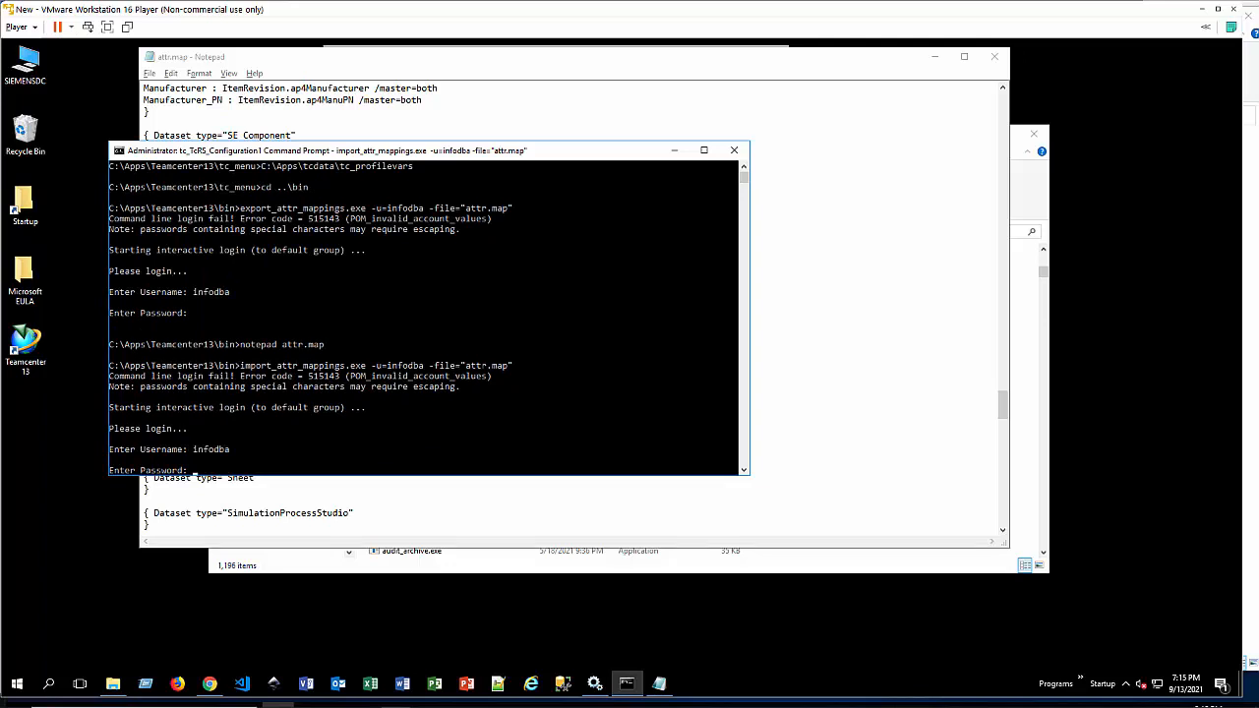
key("Return")
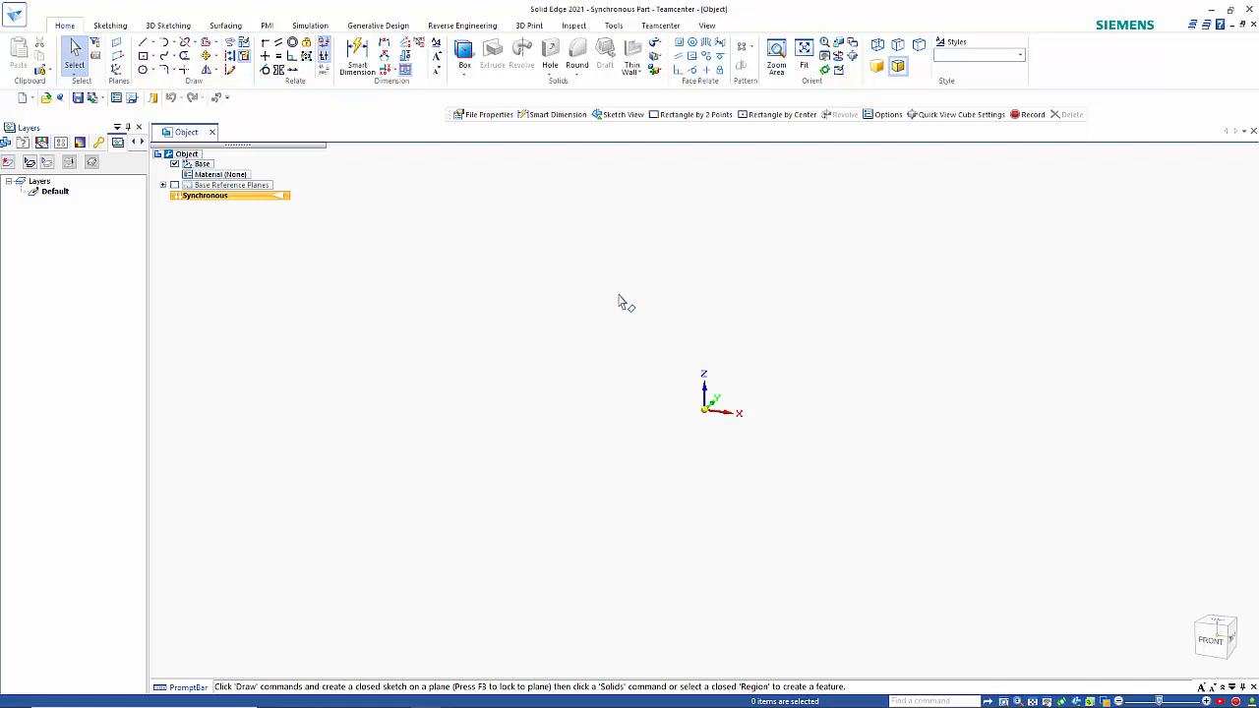
Step: In Solid Edge, start saving the new part with all item values assigned automatically and set its Manufacturer to Festo
key("ctrl+s")
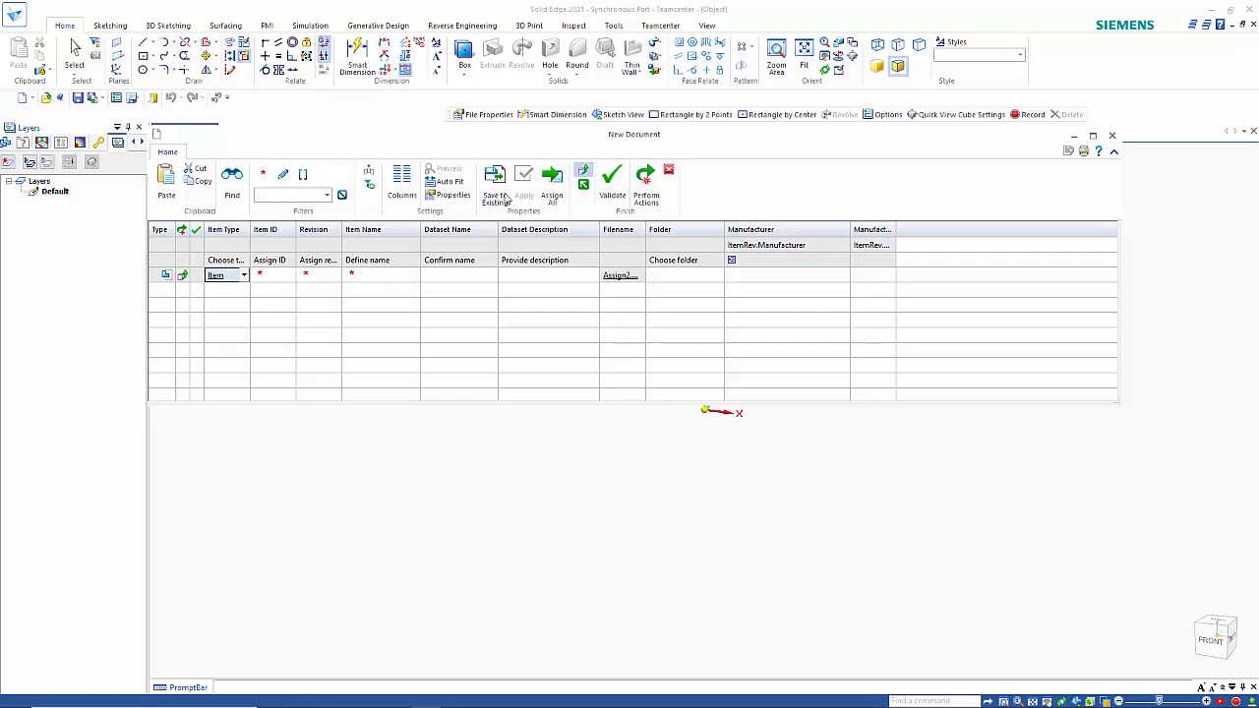
left_click(563, 185)
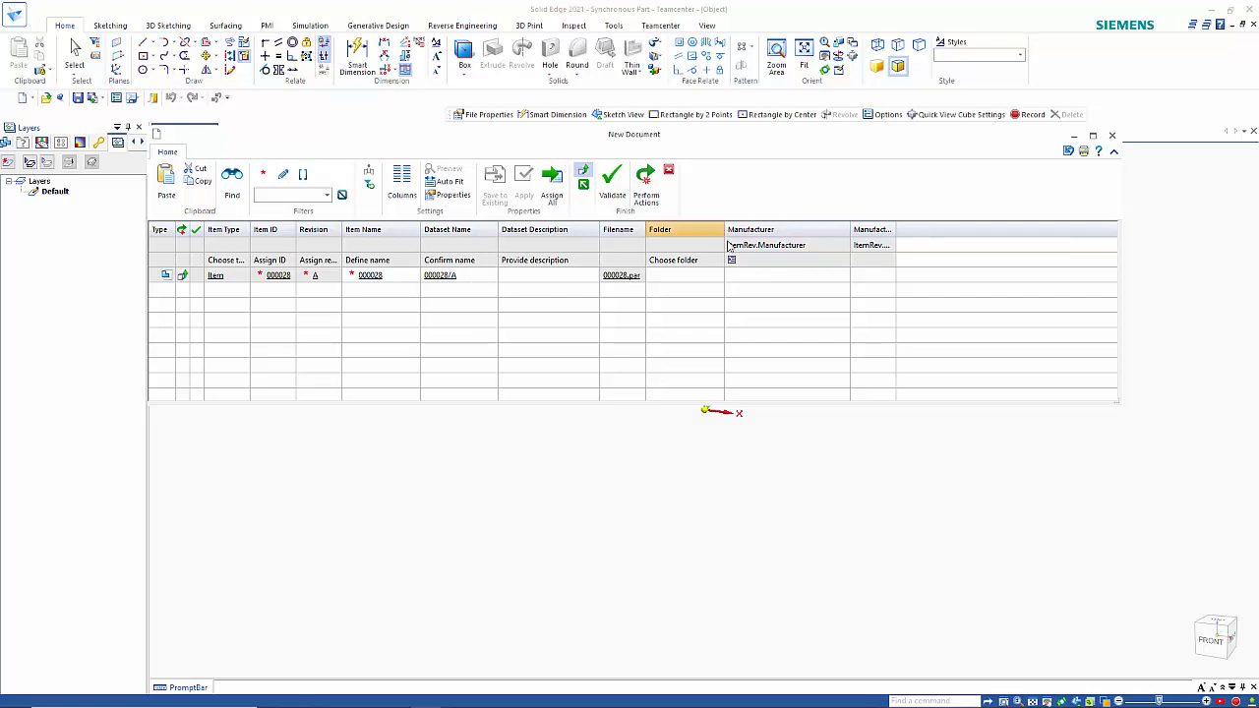
left_click(817, 271)
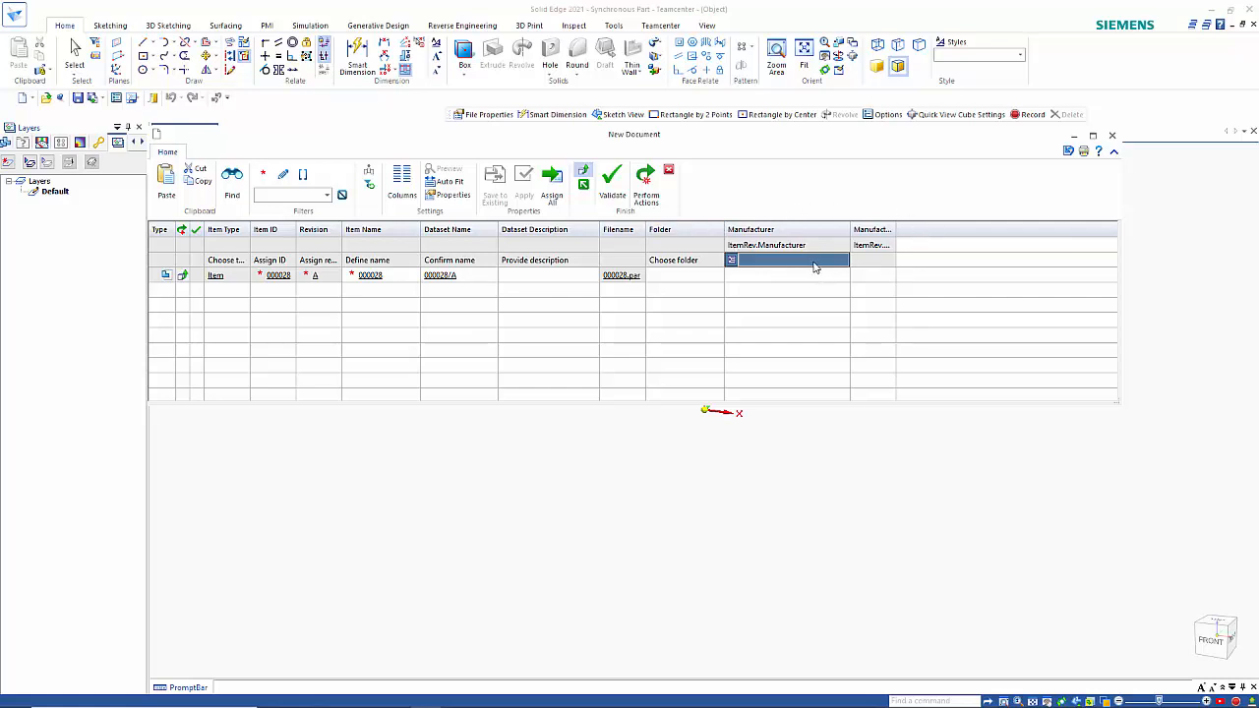
left_click(843, 276)
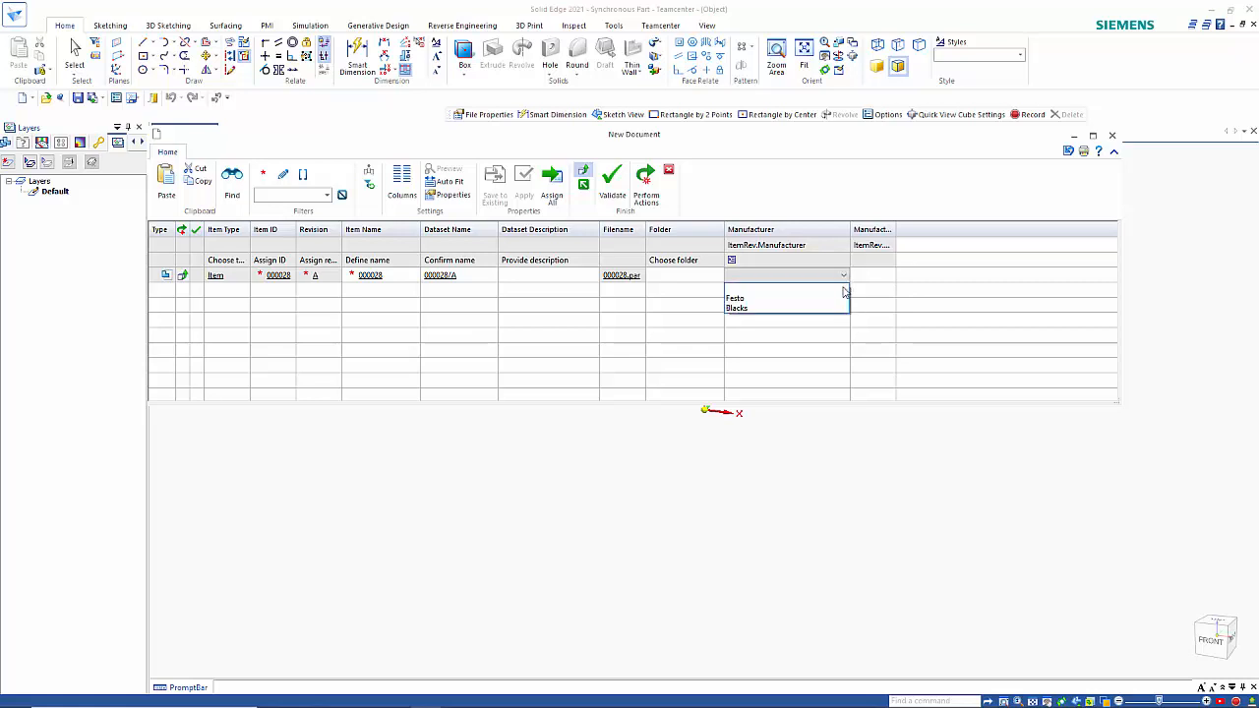
left_click(797, 300)
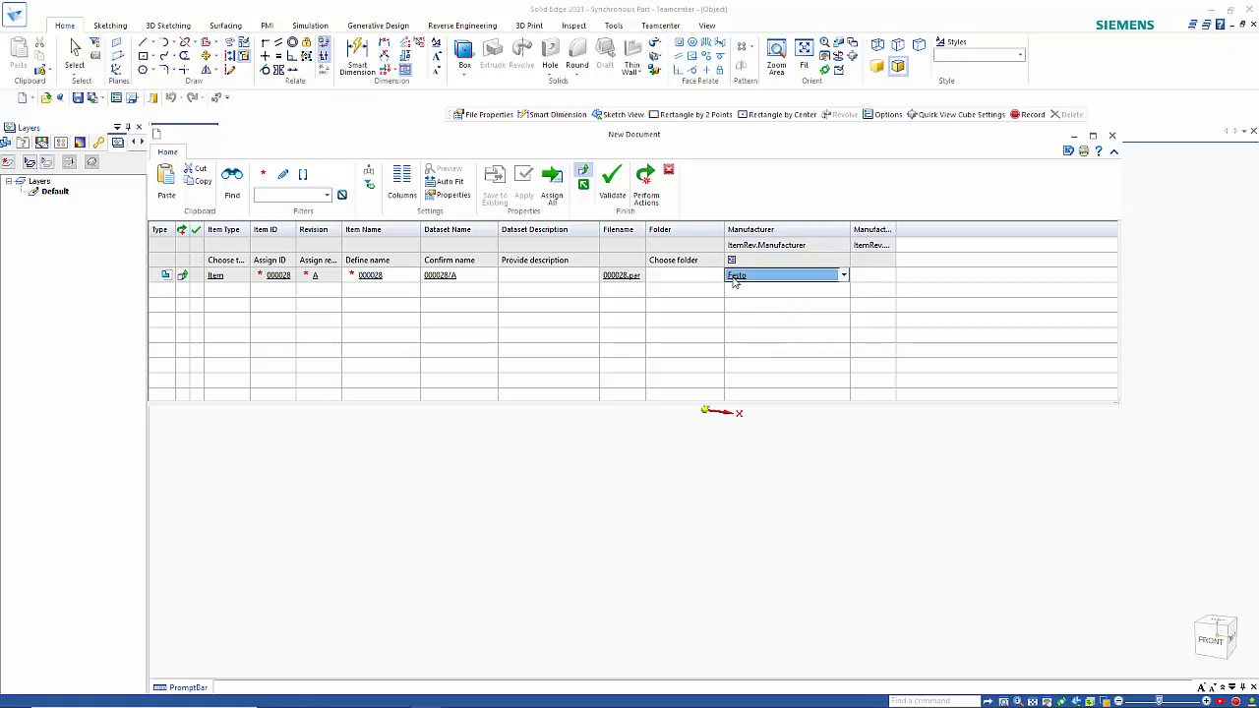
Step: Set the part's manufacturer part number to FES003 and perform the save actions for the new document
left_click(876, 274)
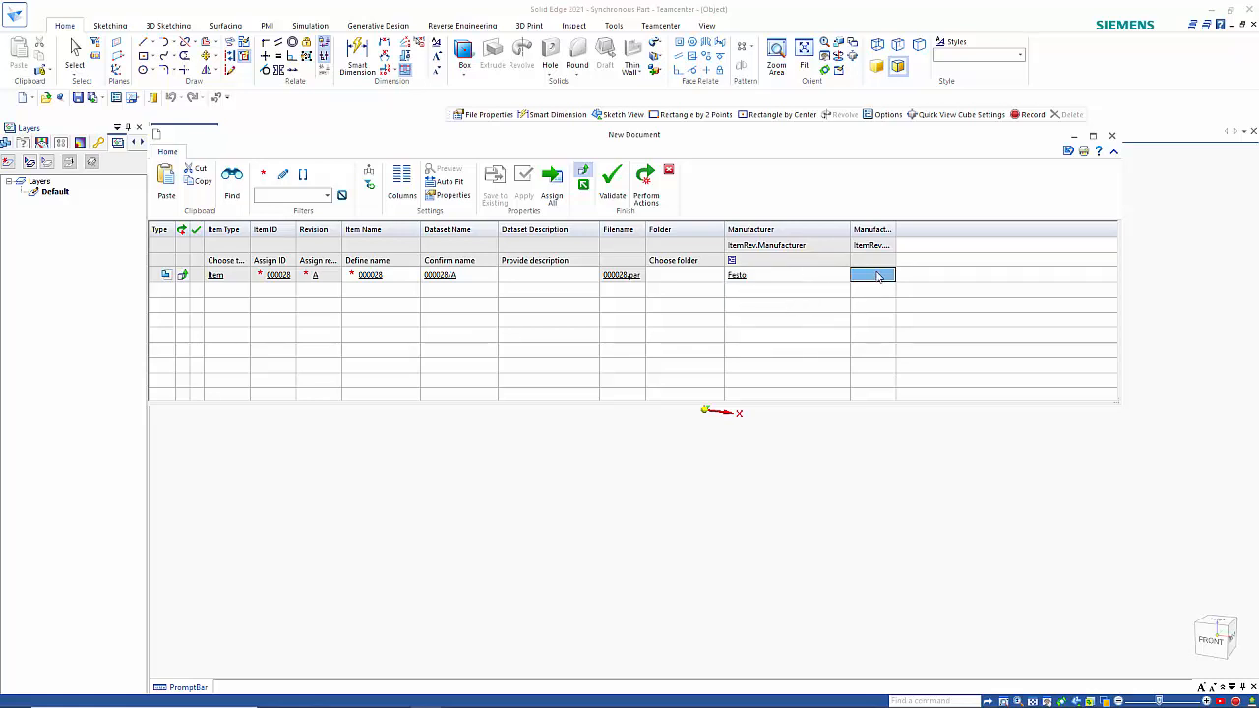
type("FES003")
left_click(645, 181)
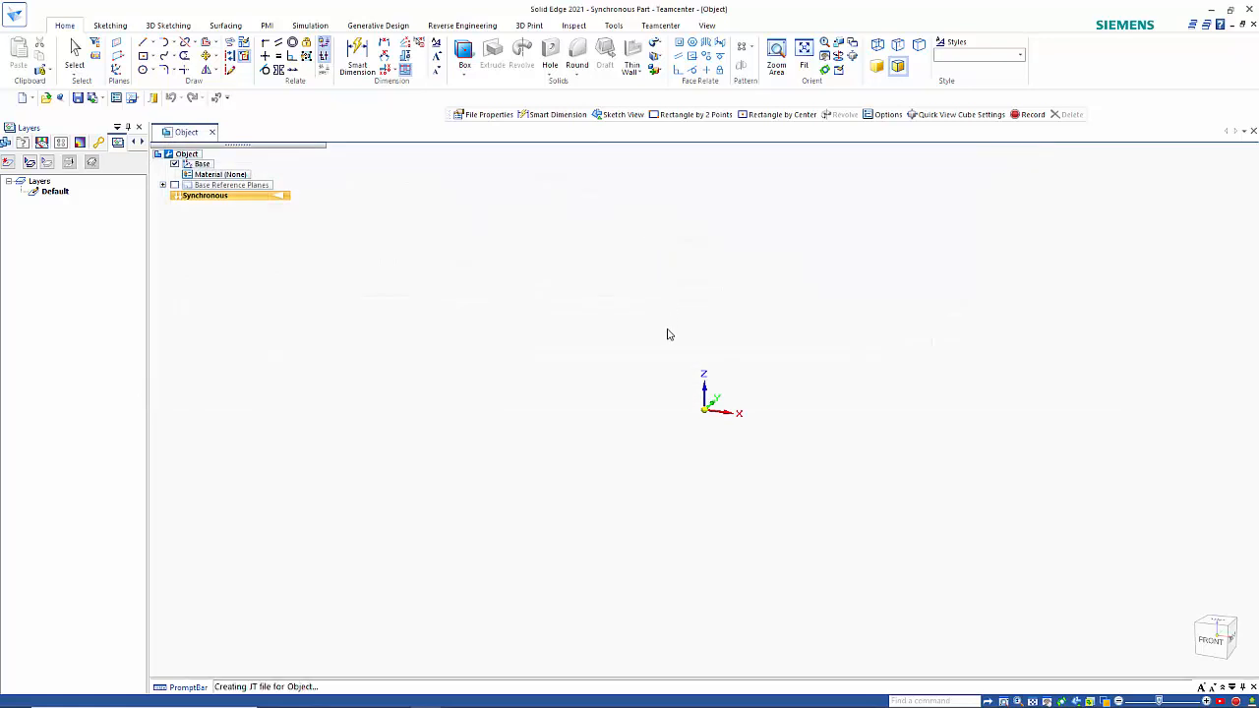